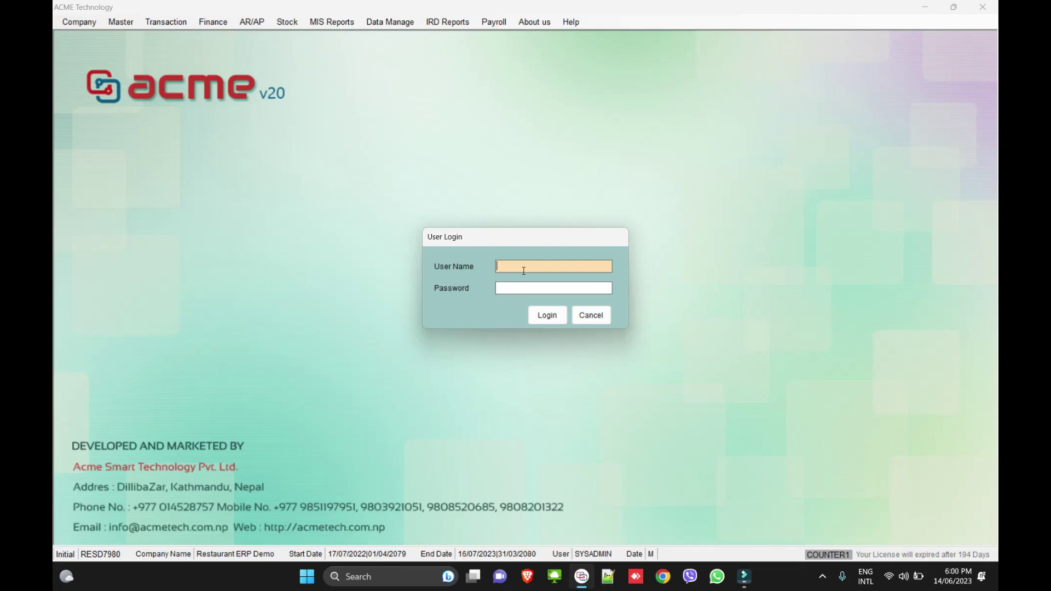
- Log in to ACME v20 with the administrator user name and password
type("sysadmin")
key("Tab")
type("****")
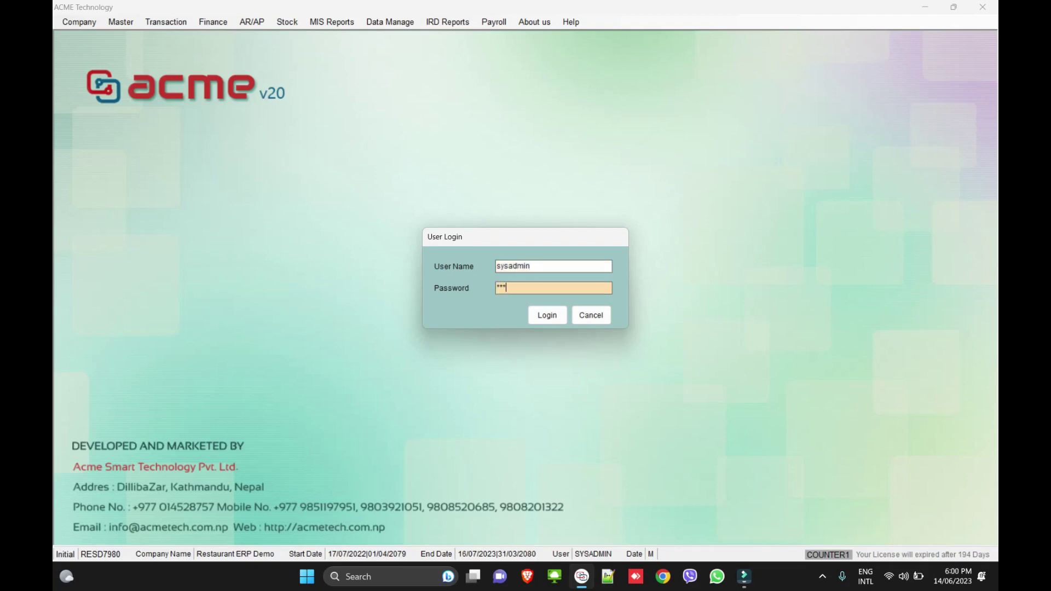
key("Return")
key("Return")
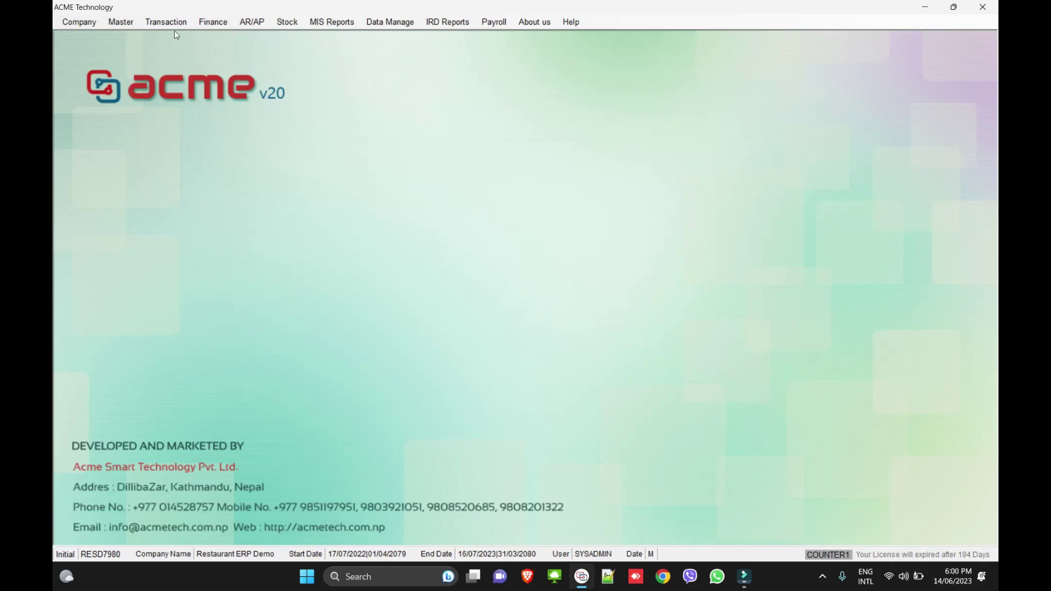
- Open Restaurant Billing from Transaction > Restaurant Master
left_click(80, 22)
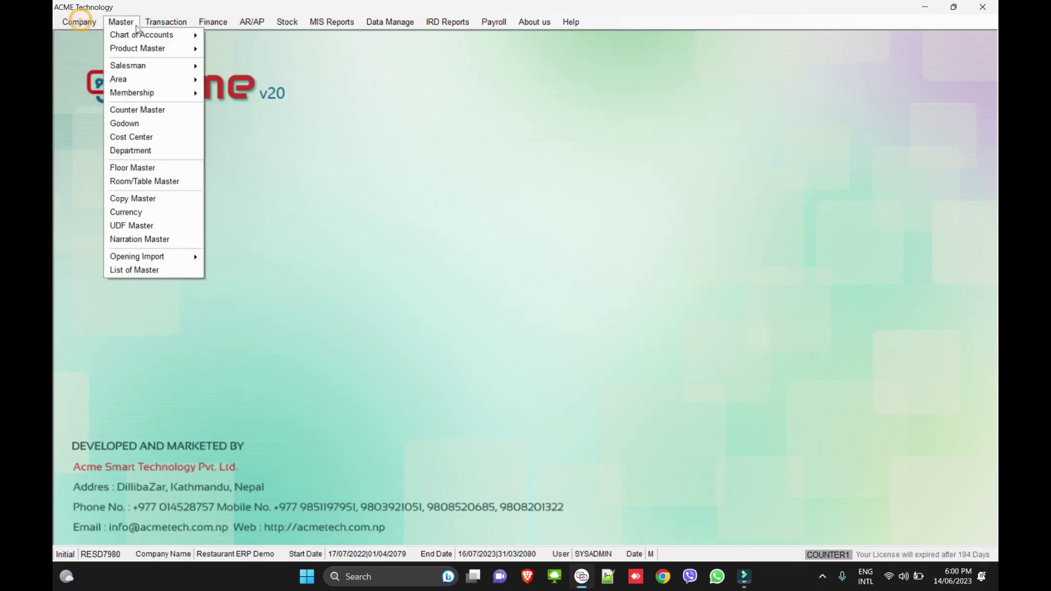
mouse_move(251, 22)
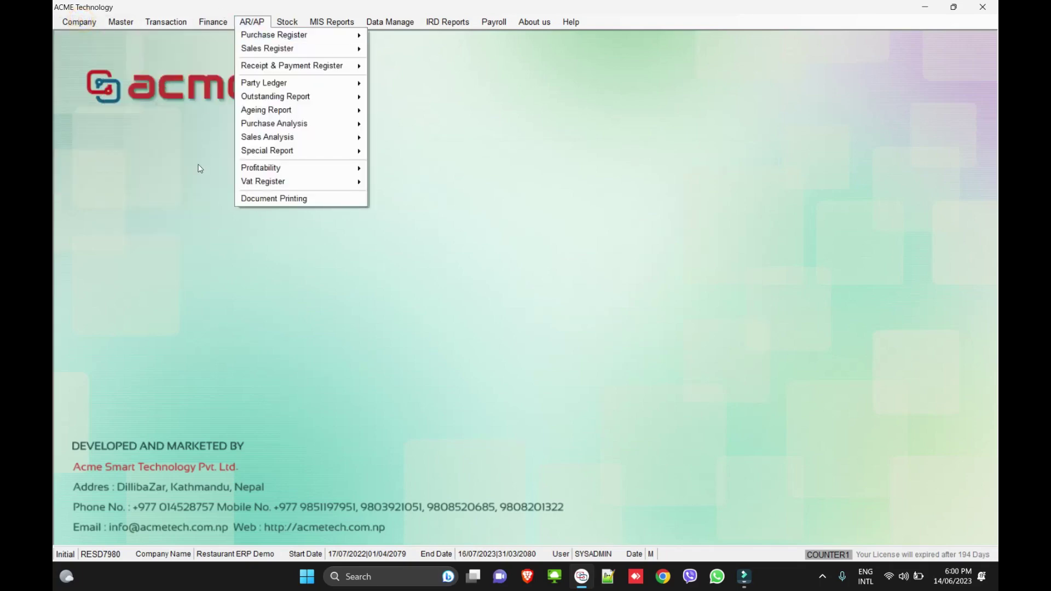
key("Right")
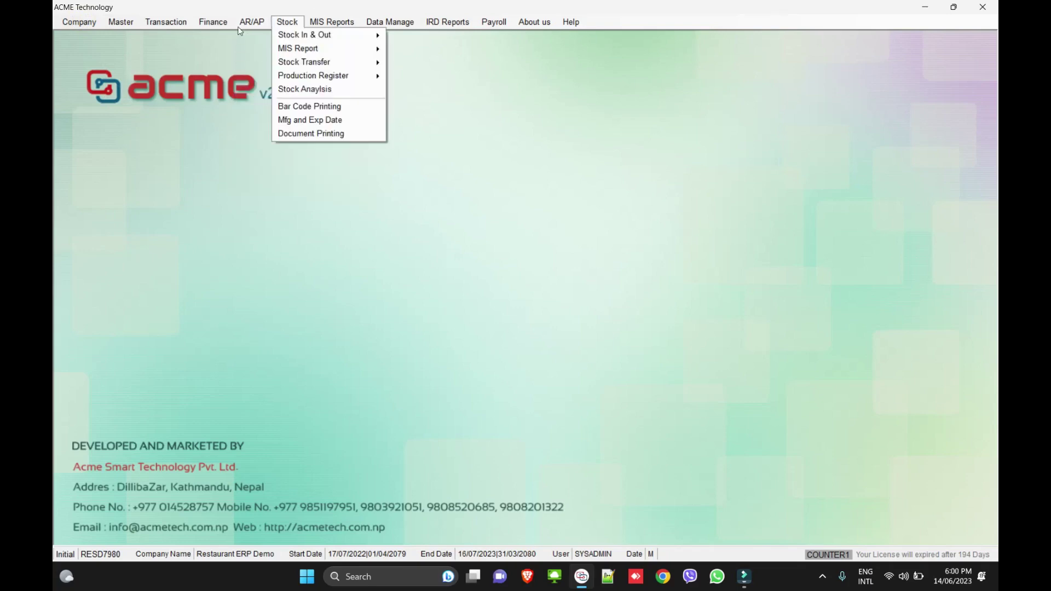
key("Left")
mouse_move(166, 23)
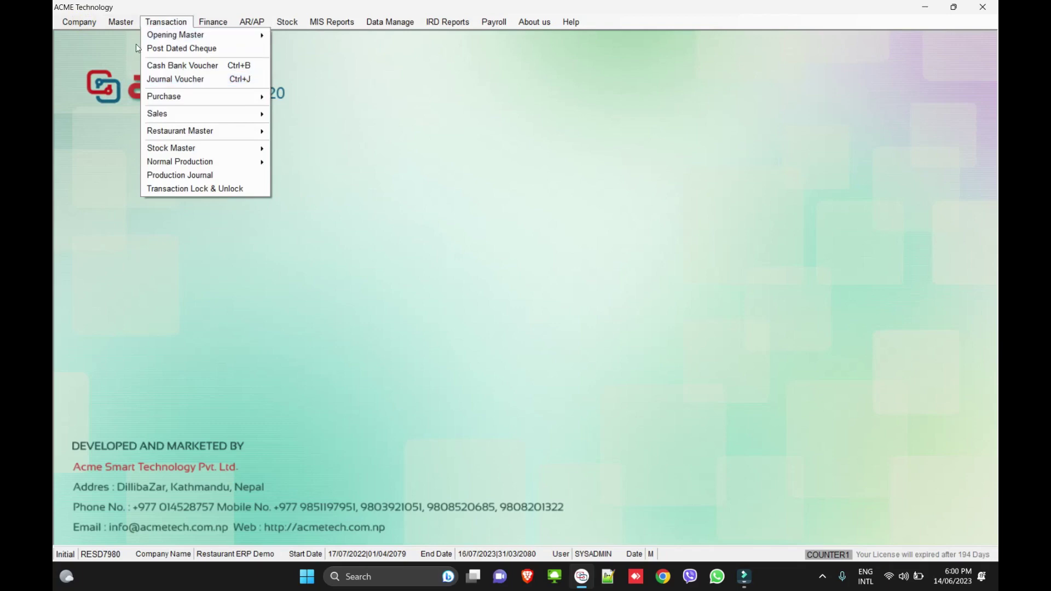
mouse_move(91, 24)
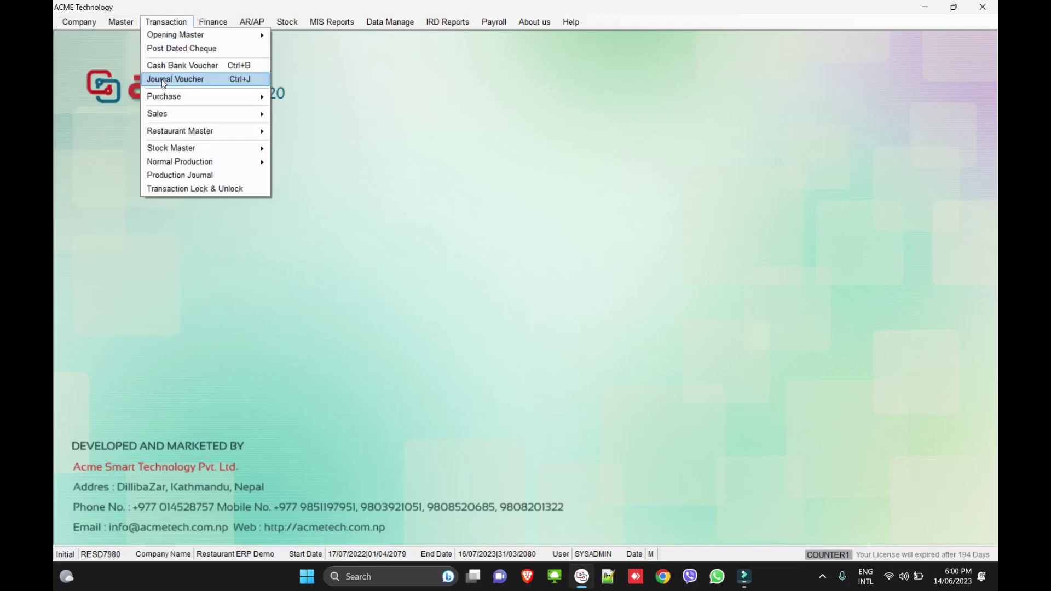
mouse_move(162, 99)
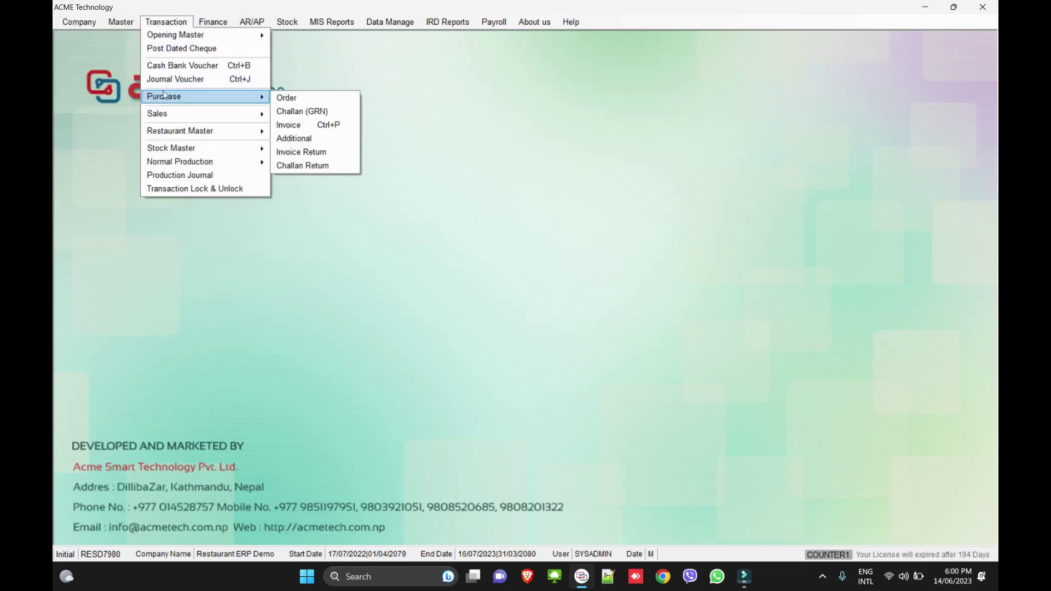
mouse_move(181, 132)
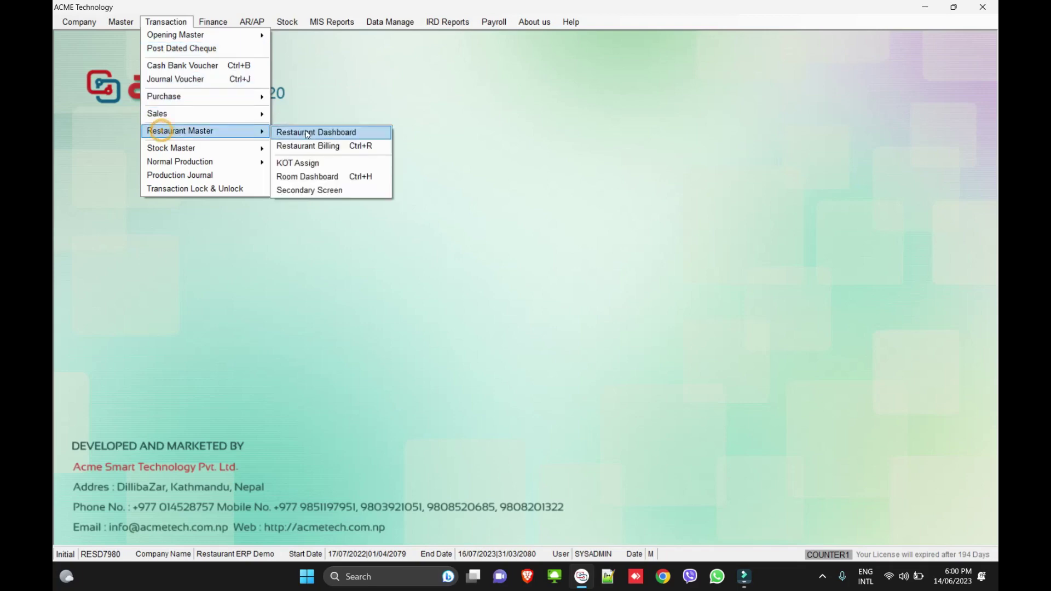
left_click(298, 146)
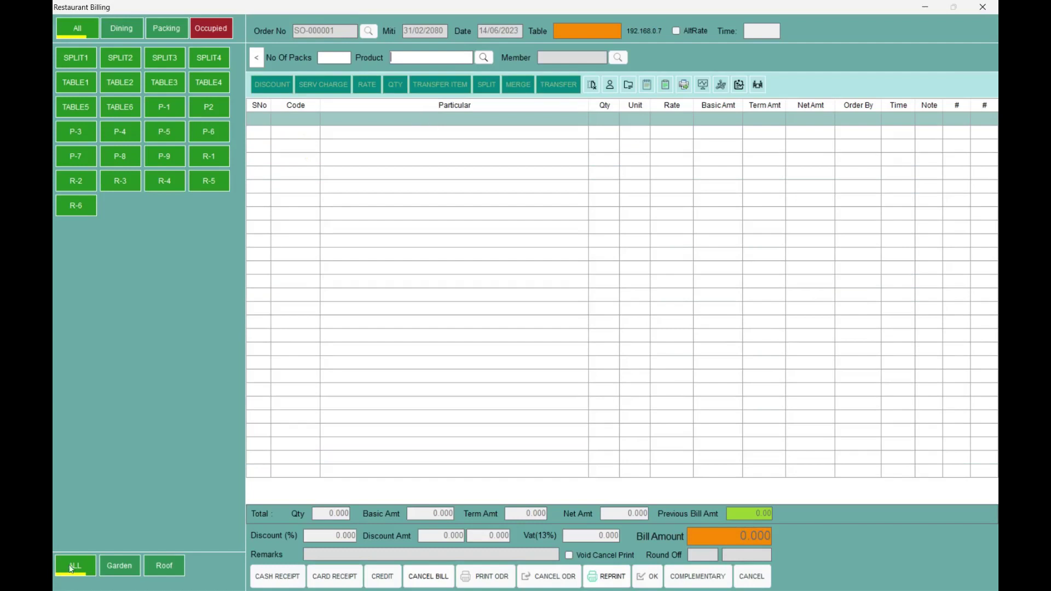
- Browse the Garden and Roof tables, then show all areas and assign the order to TABLE1
left_click(119, 567)
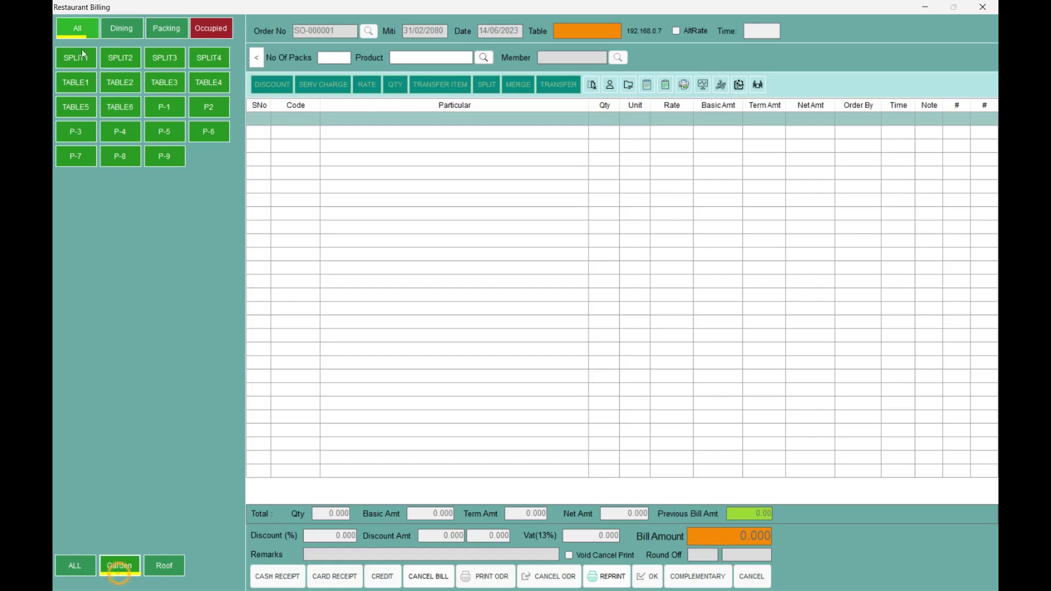
left_click(164, 564)
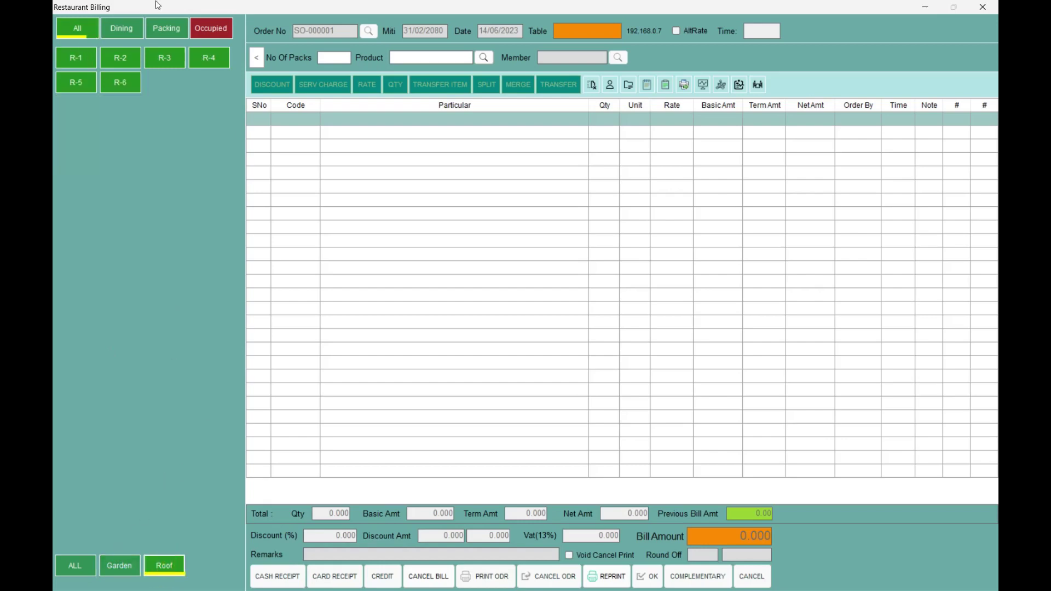
left_click(134, 86)
left_click(75, 562)
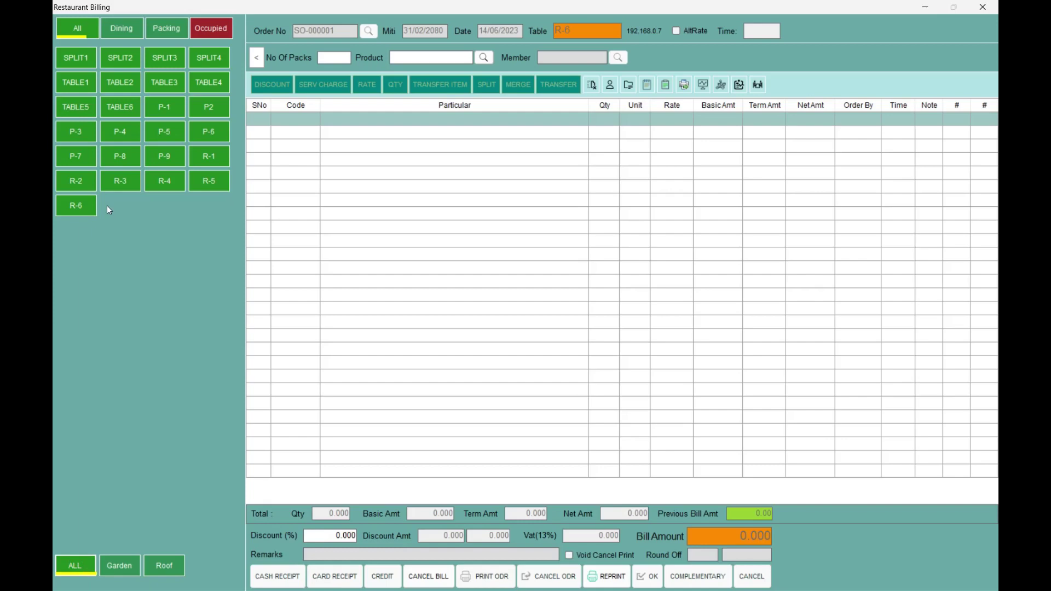
left_click(80, 87)
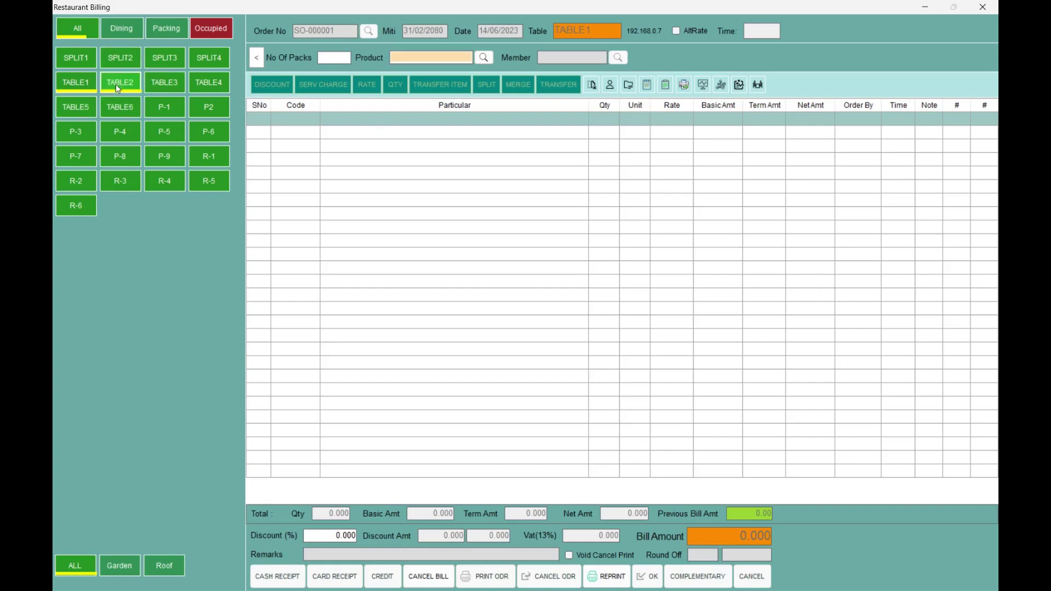
- Add 2 Chicken Chilly MoMO, 1 Coke and 1 Spirite Per Gls to TABLE1's order
left_click(82, 82)
key("Return")
key("Return")
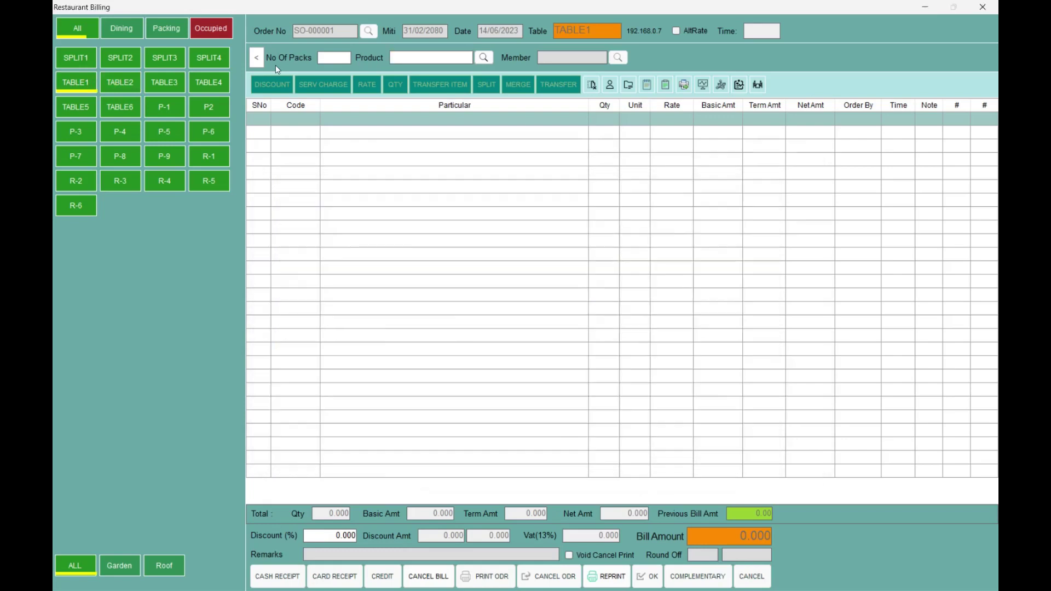
type("2")
key("Return")
type("Coke")
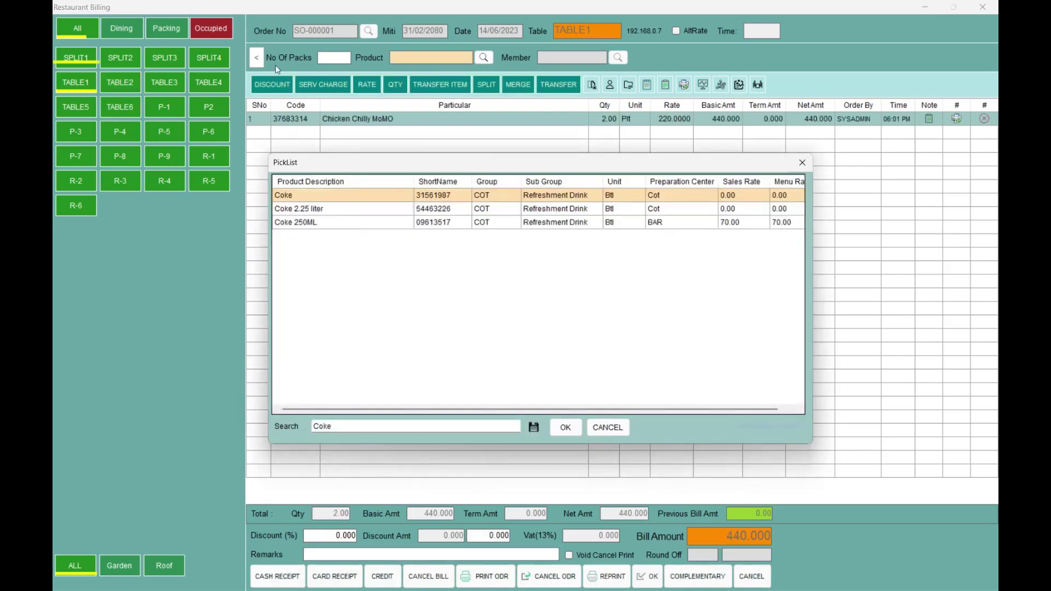
key("Return")
key("Return")
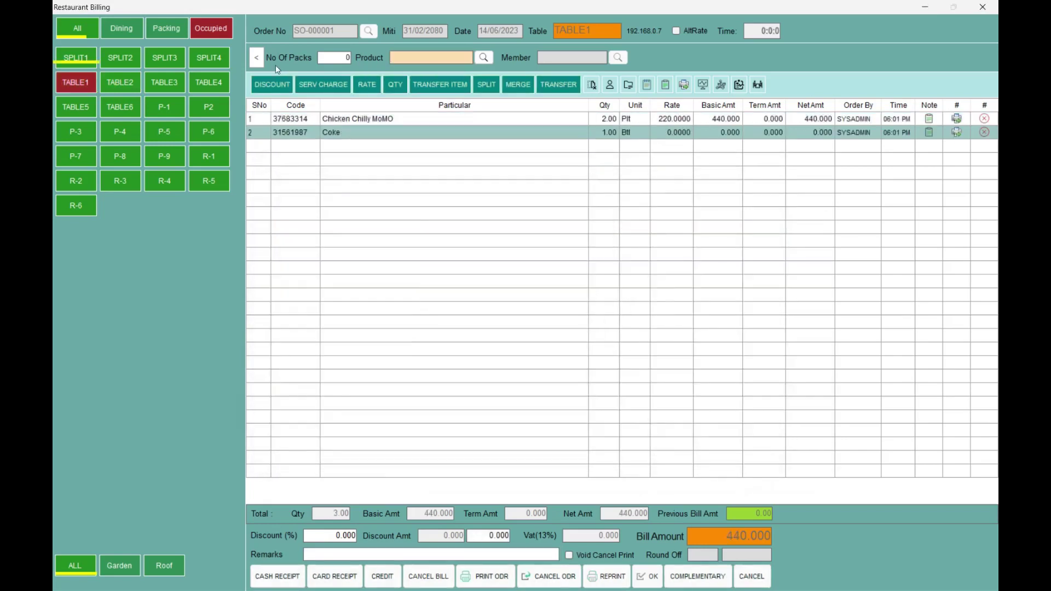
type("Spi")
key("Return")
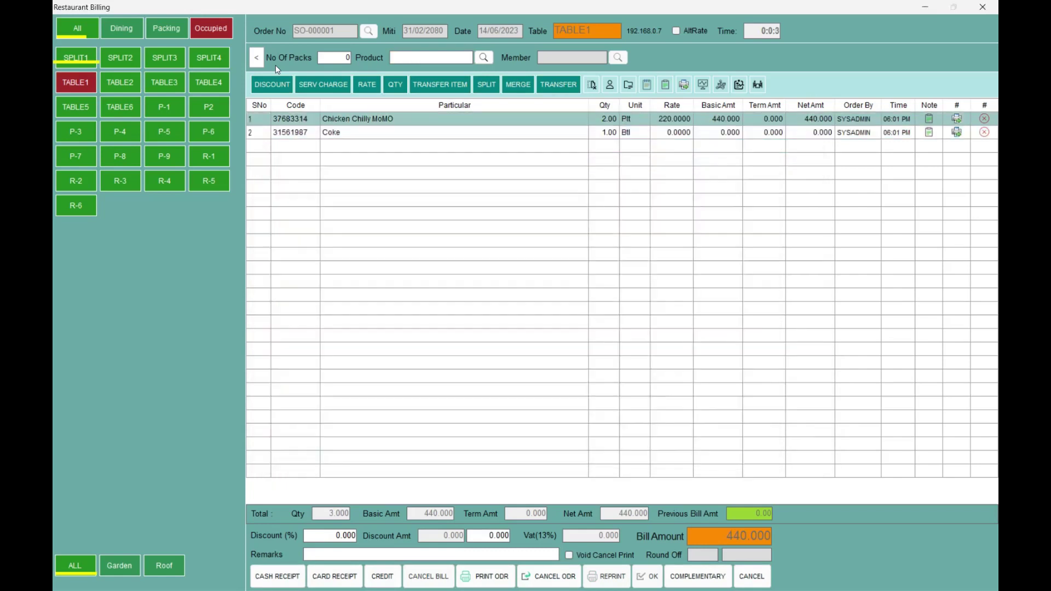
key("Return")
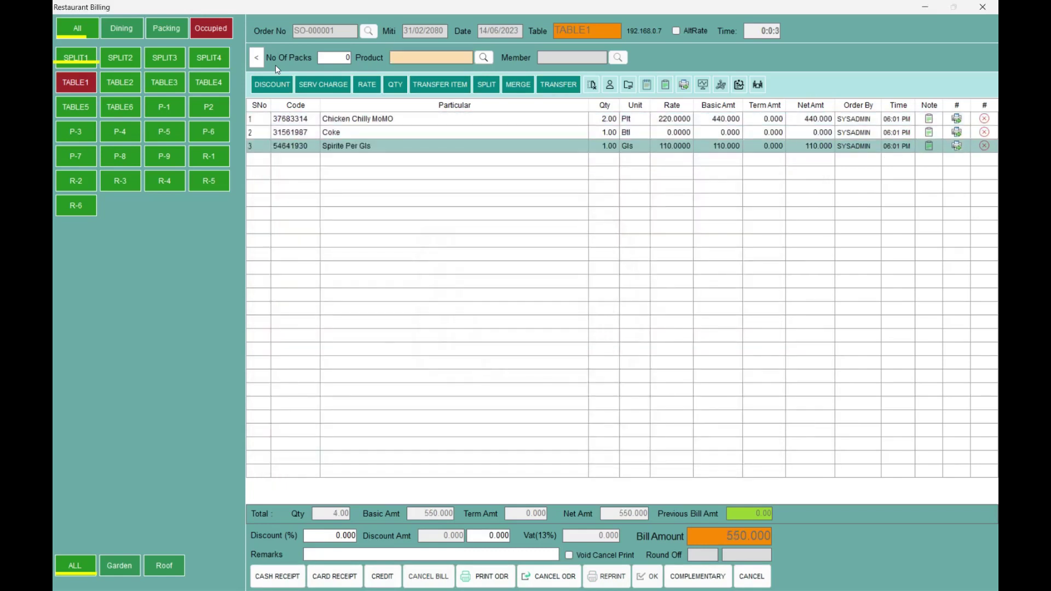
key("Return")
- Add 3 Cheese Cake and Surya, bringing the bill to 1205.000, then start table P-1
type("chees")
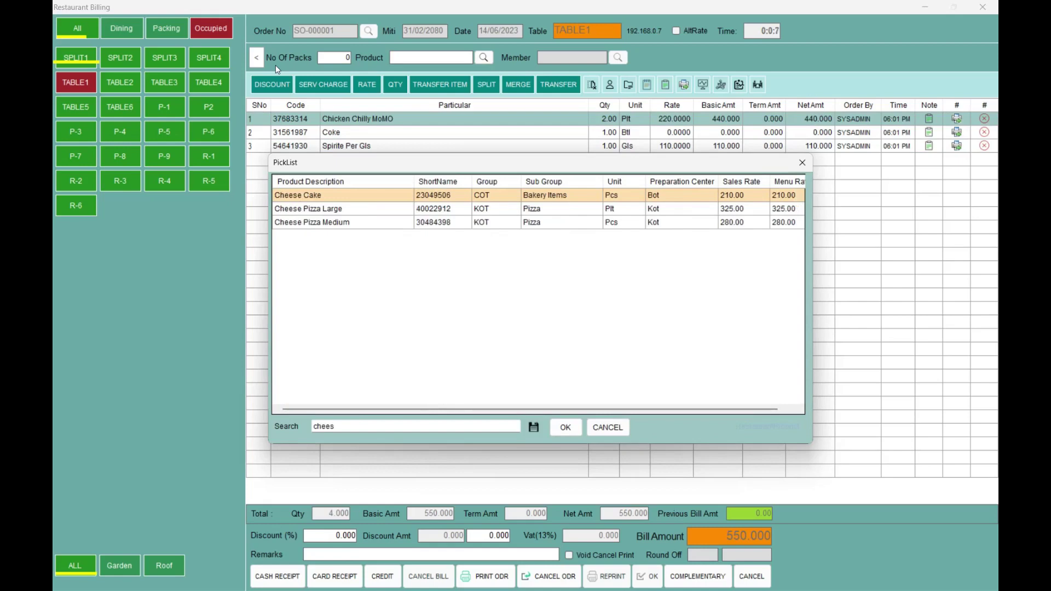
key("Escape")
type("3")
key("Return")
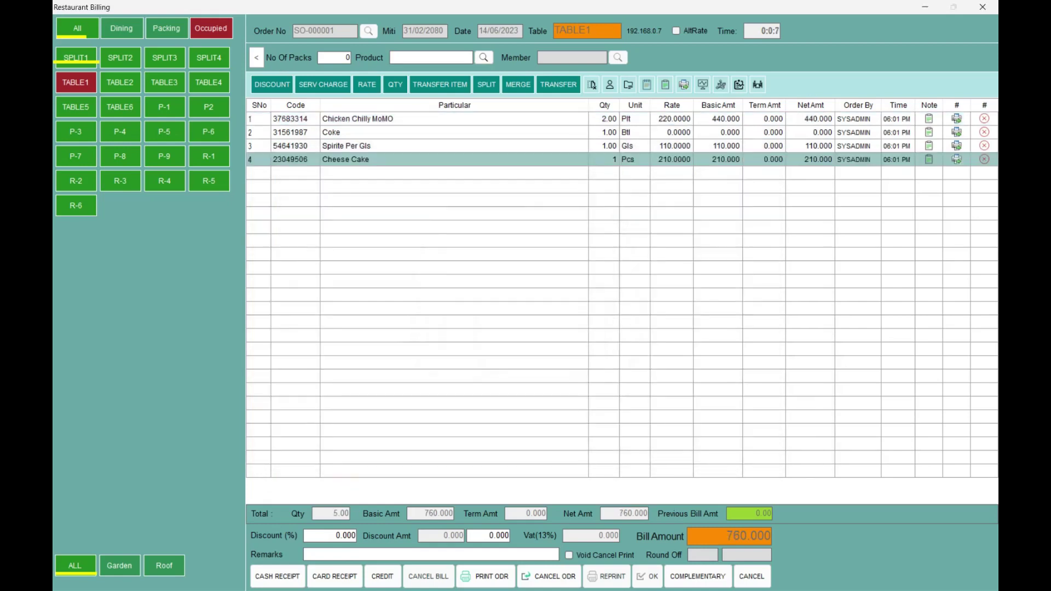
key("Return")
type("surya")
key("Return")
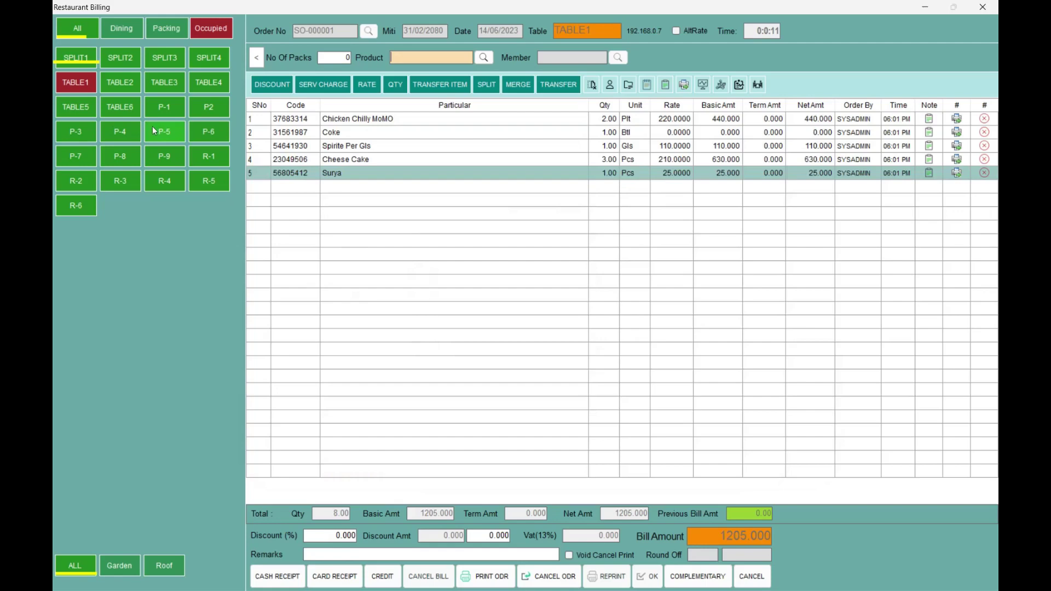
left_click(167, 108)
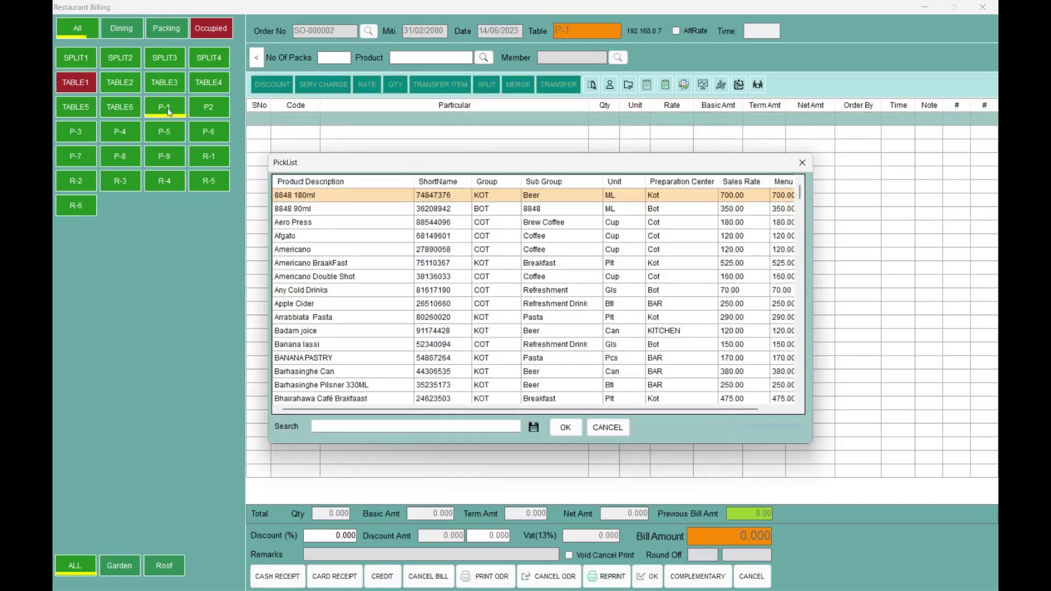
- Add 2 Mango Juice 250ML and 3 Surya Red to P-1's order
type("juice")
key("Down")
key("Return")
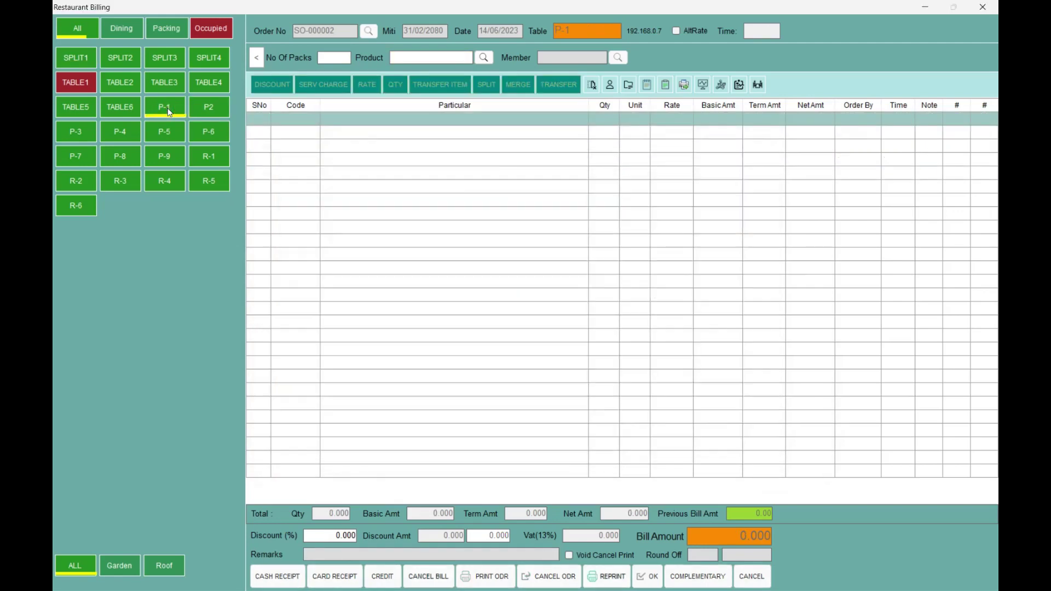
type("2")
key("Return")
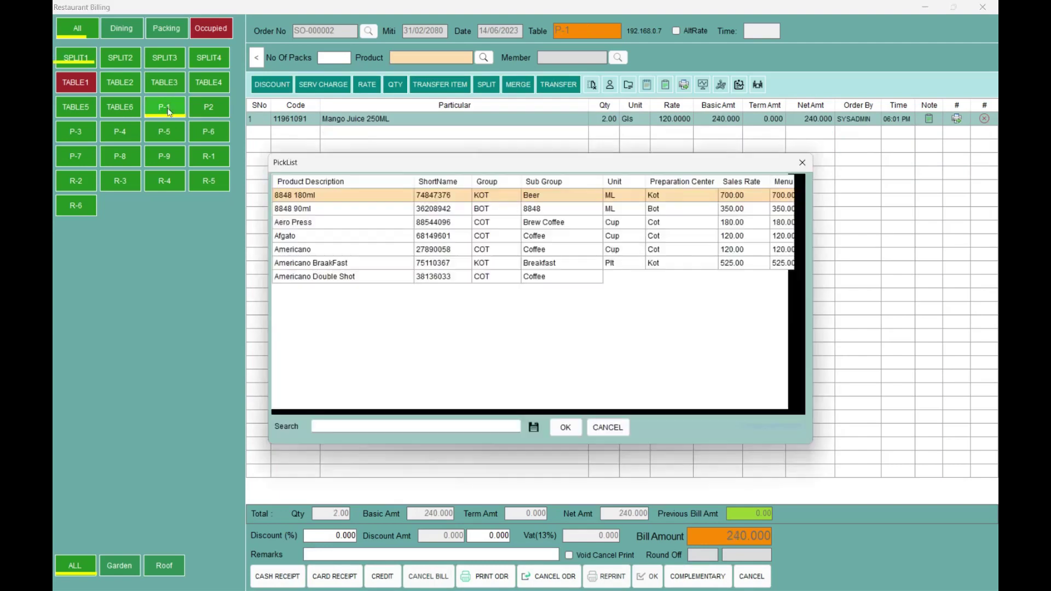
type("surya")
key("Down")
key("Return")
type("3")
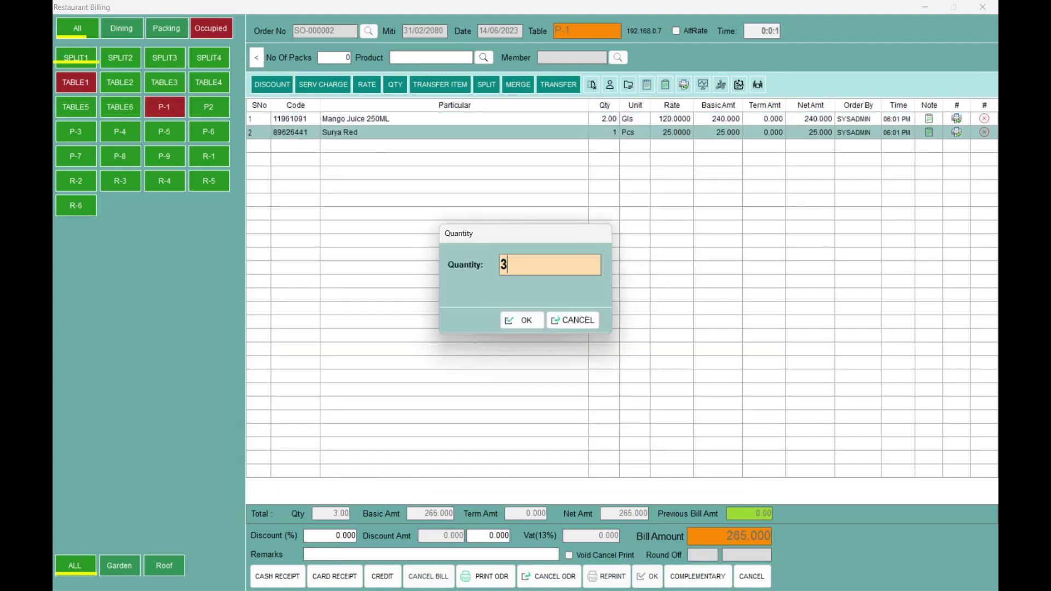
key("Return")
- Add one Americano for a 435.000 total, then open an empty order for table P-7
type("am")
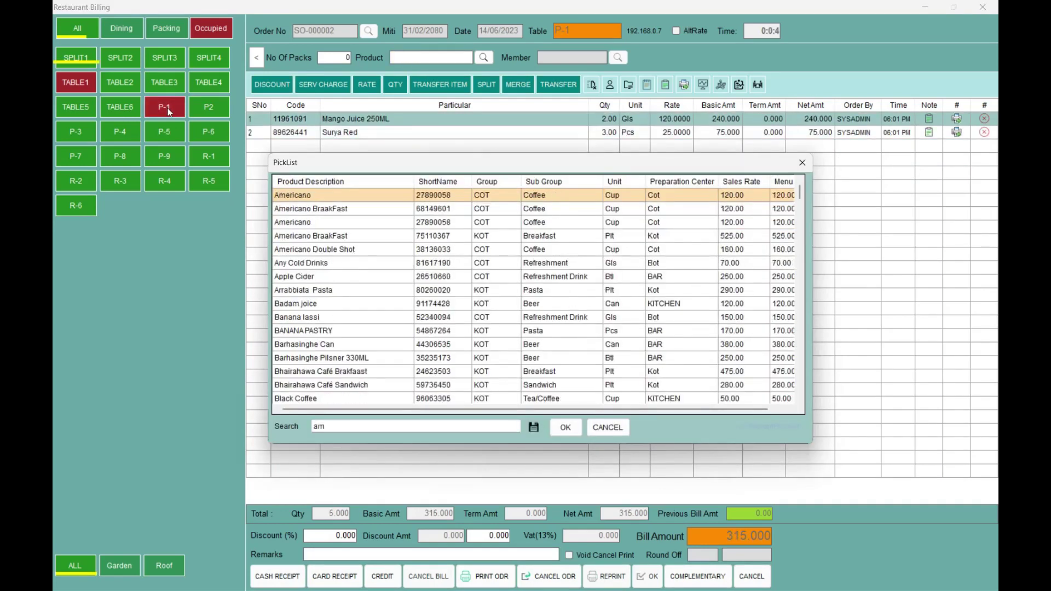
key("Escape")
key("Return")
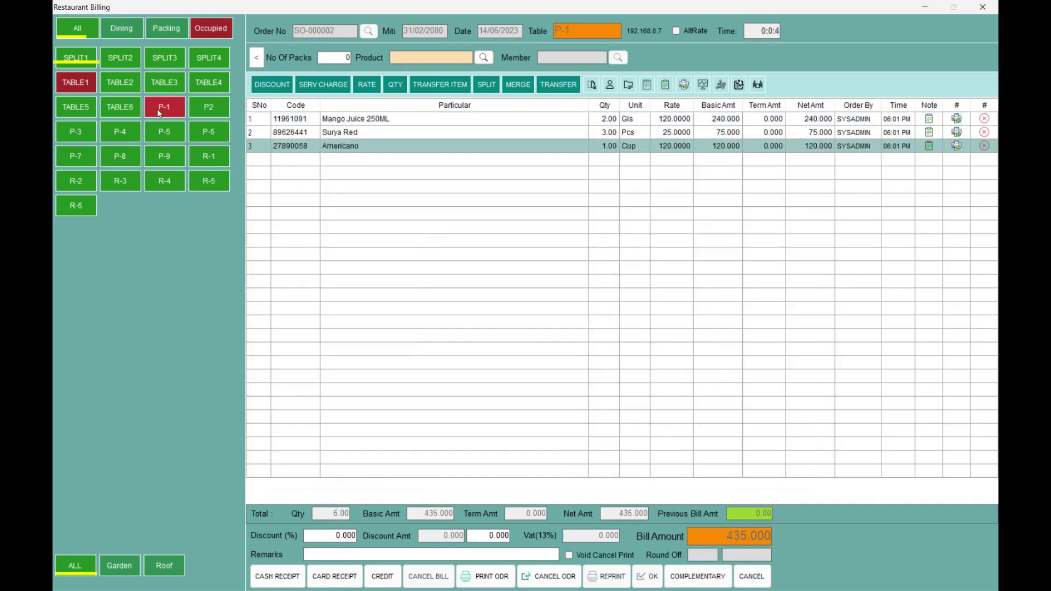
left_click(70, 159)
type("1")
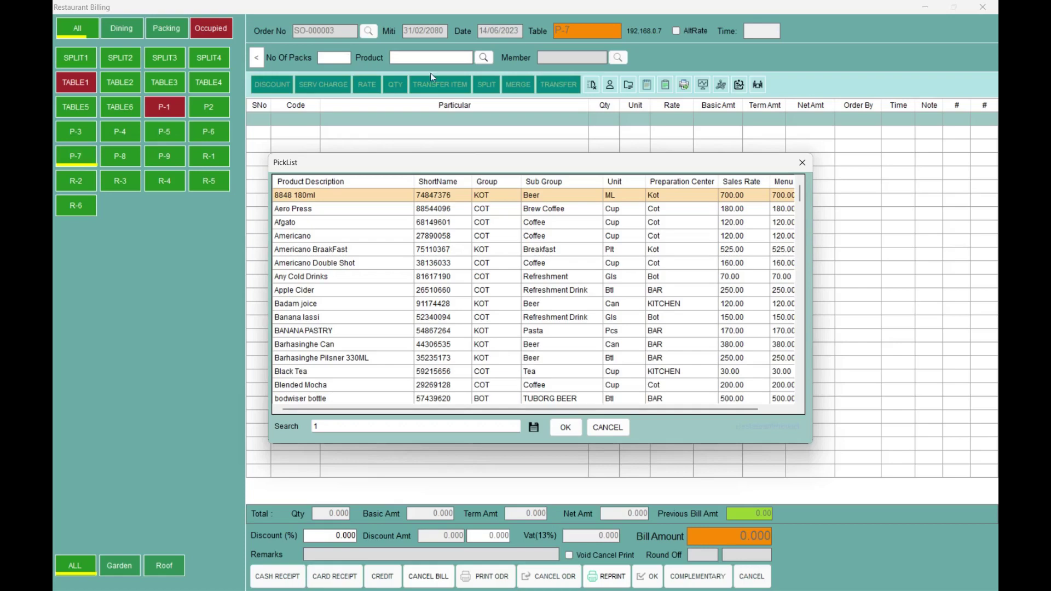
left_click(596, 438)
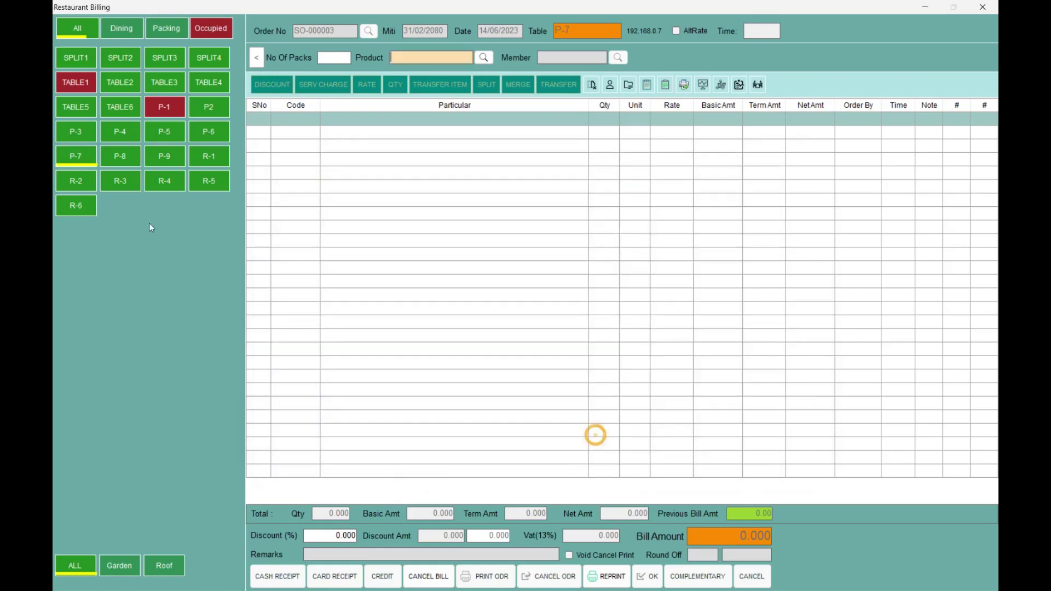
- Add 4 Buff Chowmein to P-7's order for a 1000.000 total
left_click(68, 164)
type("ch")
key("Return")
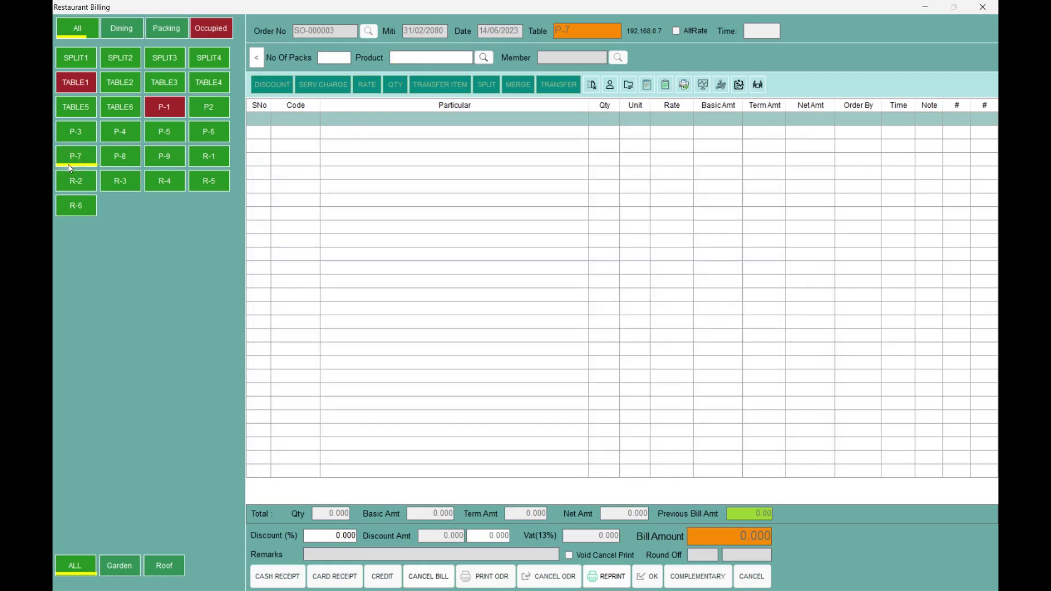
type("4")
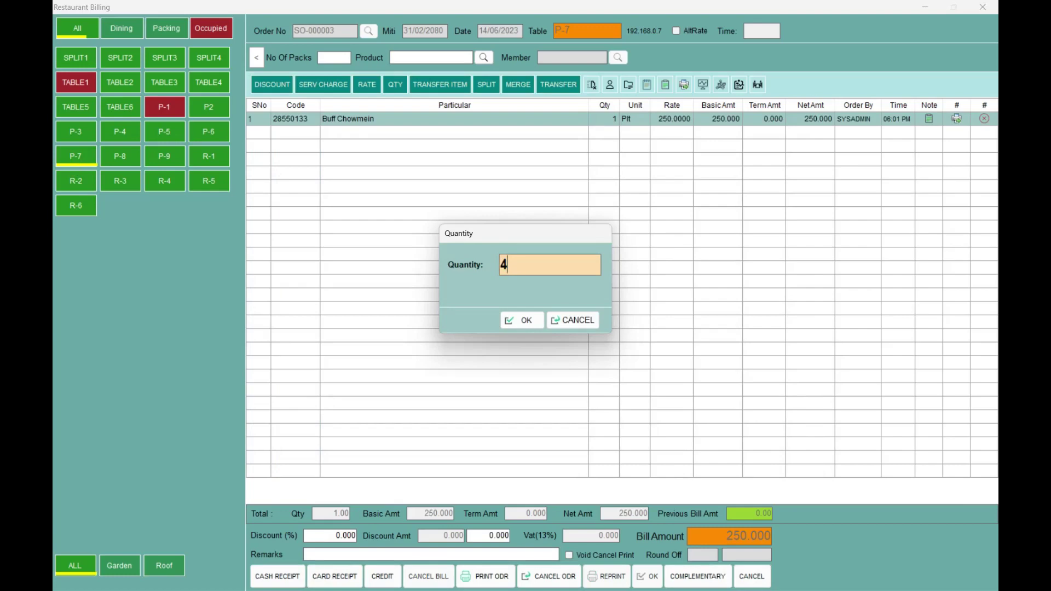
key("Return")
- Search the product list for Chicken Chowmein and, not finding it, open the product master
type("chowm")
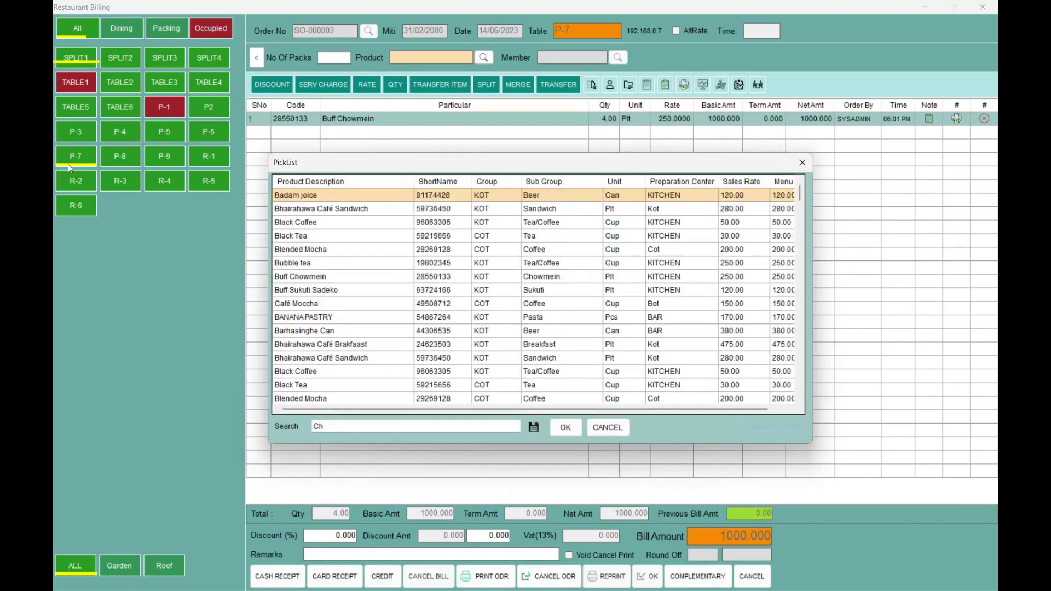
key("BackSpace")
key("BackSpace")
key("BackSpace")
key("BackSpace")
key("BackSpace")
type("chic")
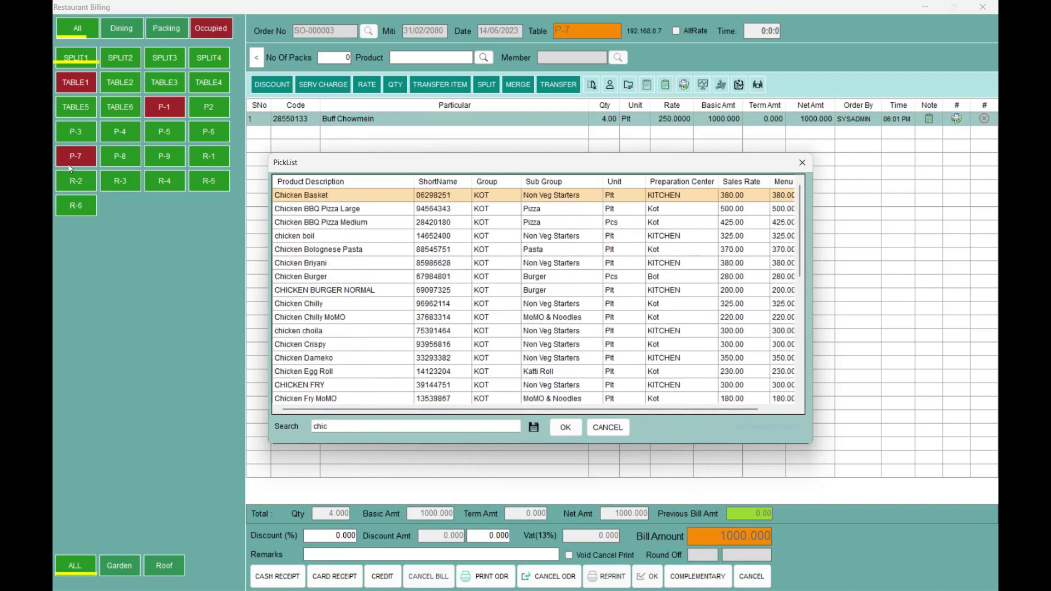
key("Down")
key("Down")
key("BackSpace")
key("BackSpace")
key("BackSpace")
key("BackSpace")
type("chicken m")
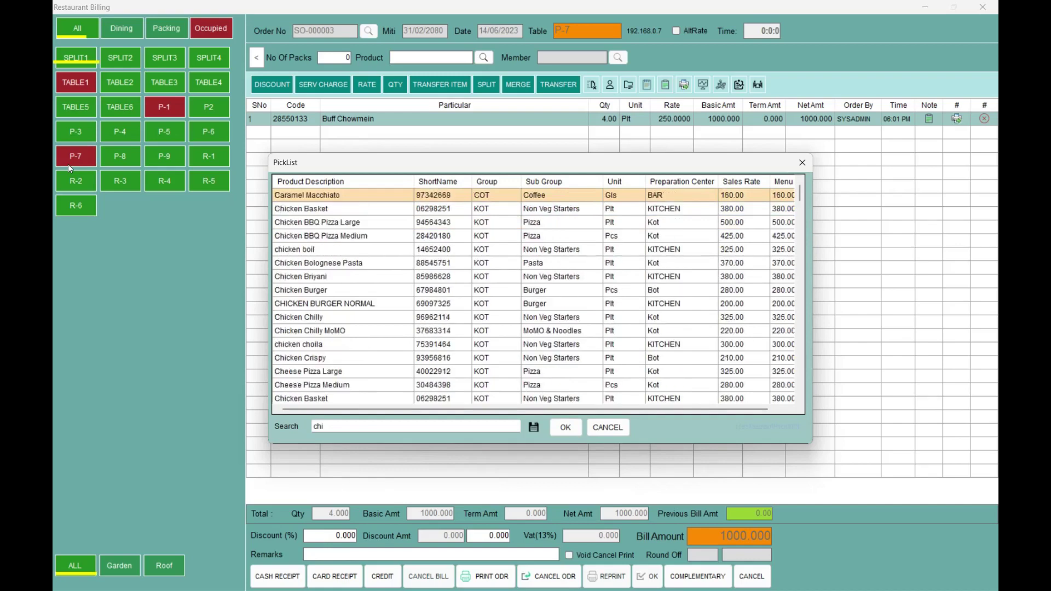
key("BackSpace")
key("BackSpace")
type("cho")
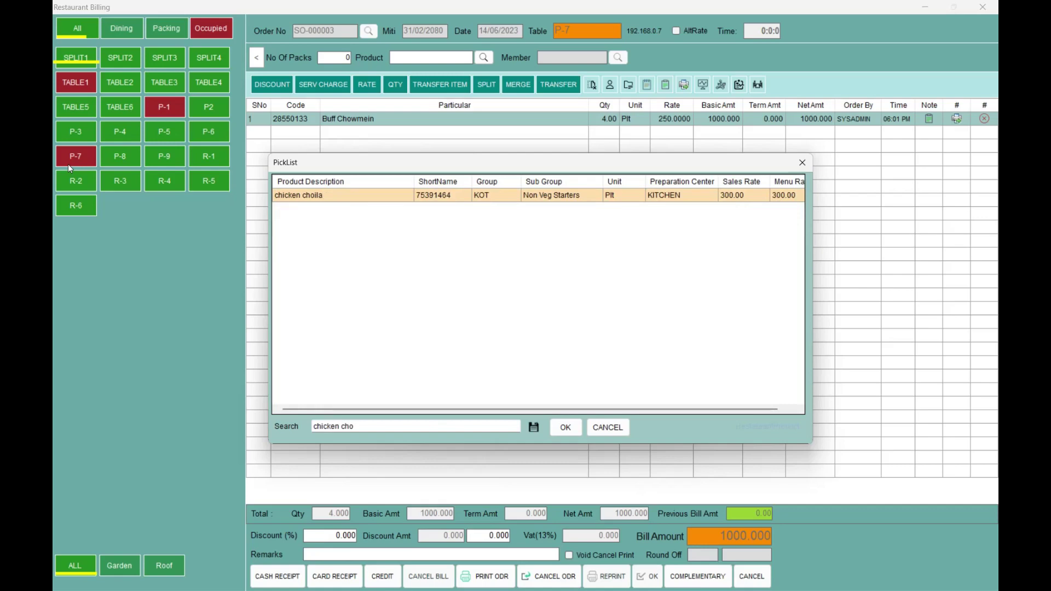
key("Escape")
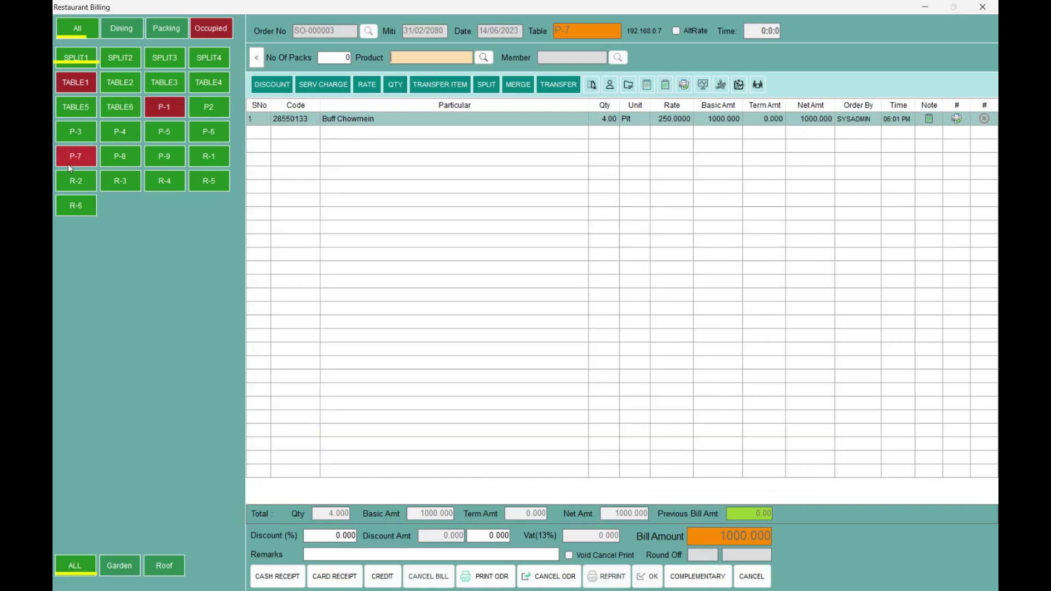
key("F2")
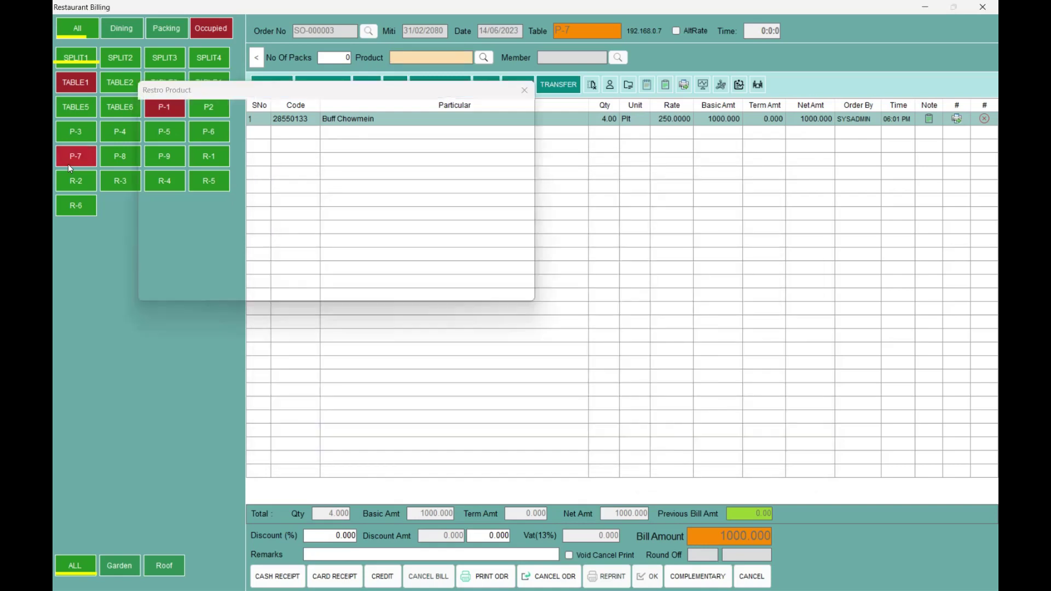
- Start a new product named 'Chicken Chowmein'
key("Return")
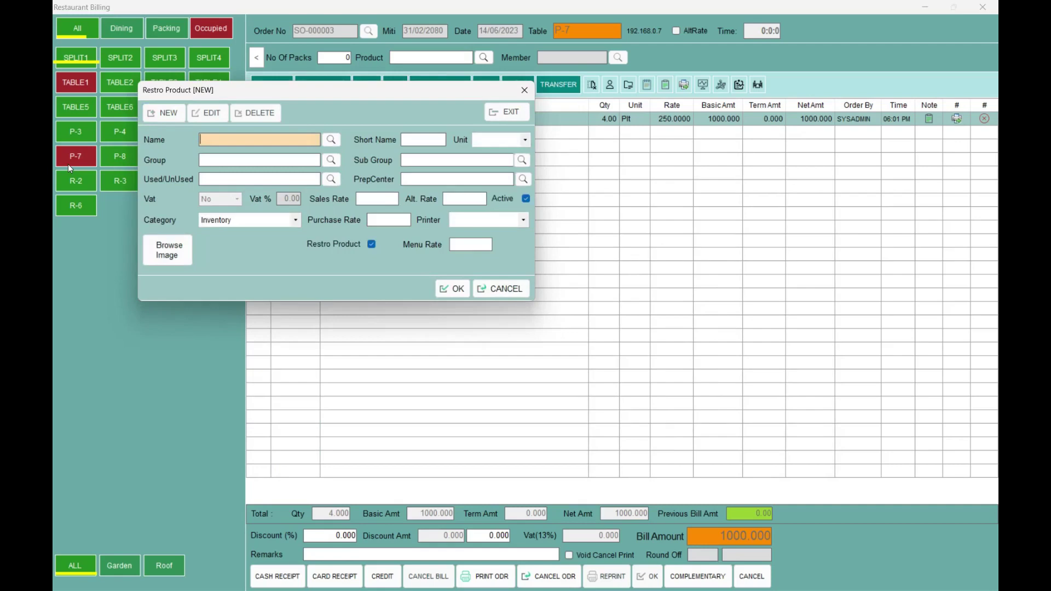
type("Chicken Chowmein")
key("Tab")
key("Tab")
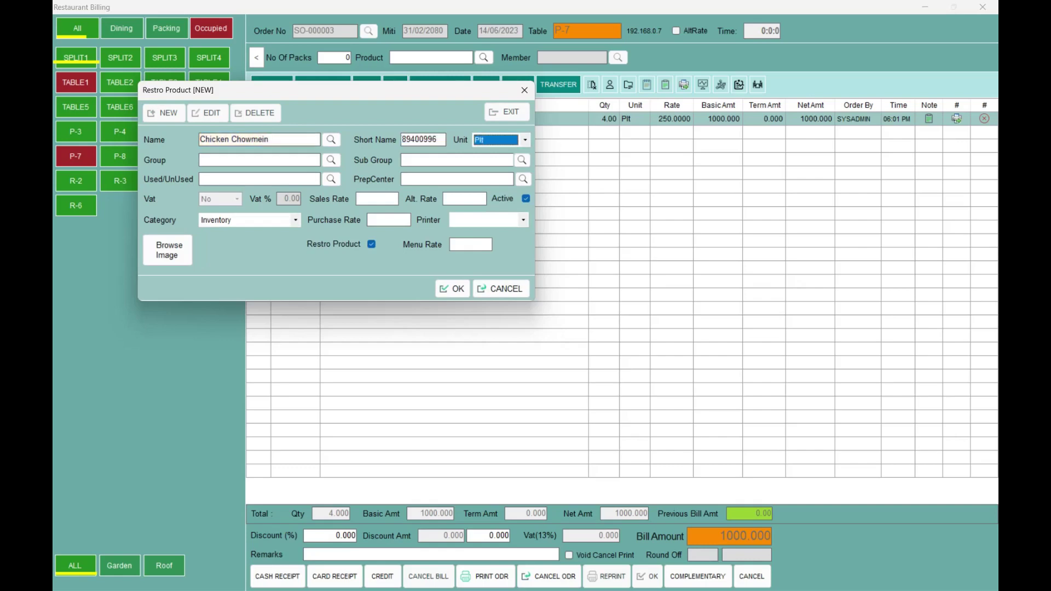
- Set the product group to KOT and the sub group to Chowmein
key("Tab")
key("Return")
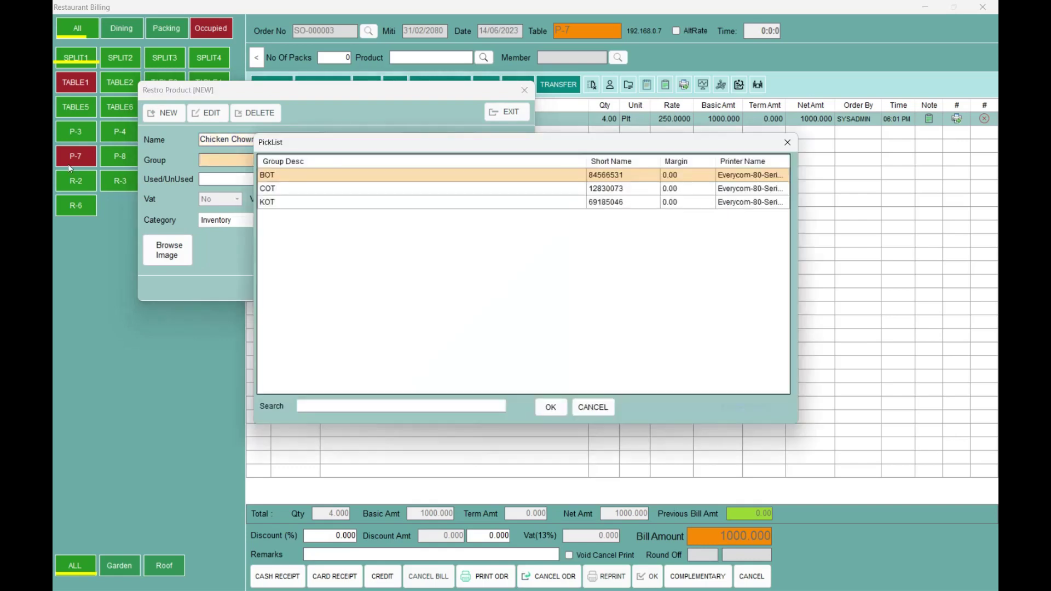
key("Down")
key("Down")
key("Return")
key("Return")
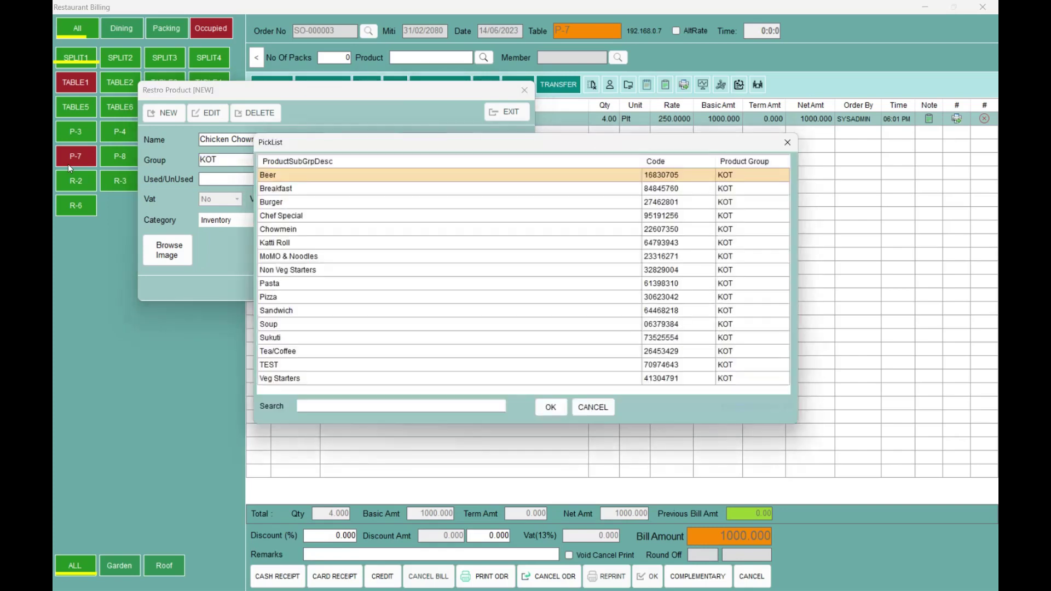
type("chowm")
key("Return")
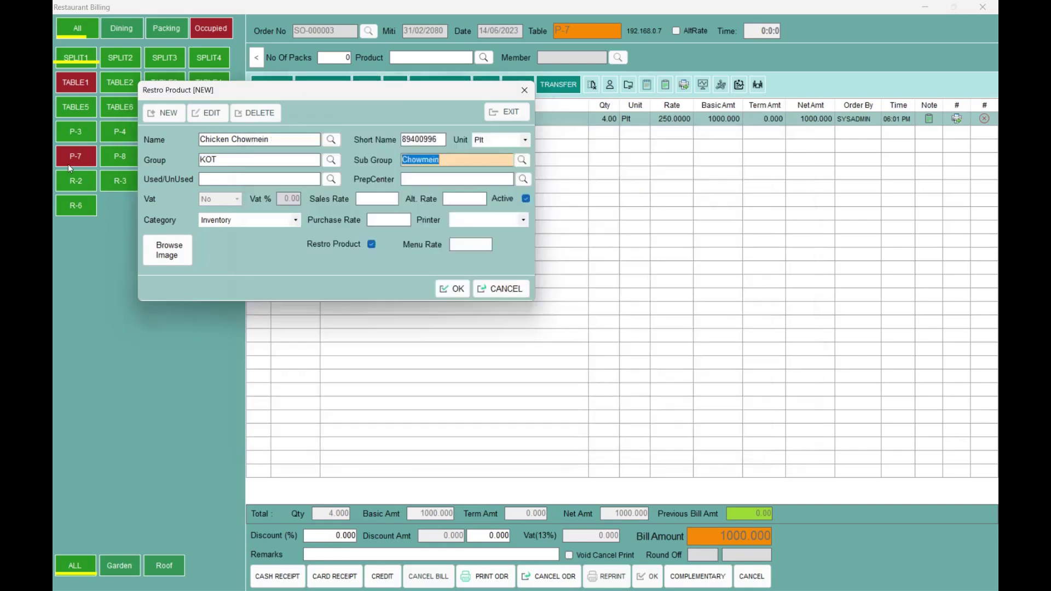
- Set prep centre KITCHEN, sales rate 120.00 and category Service Item
key("Return")
key("Return")
key("Return")
key("Return")
key("Down")
key("Down")
key("Down")
key("Return")
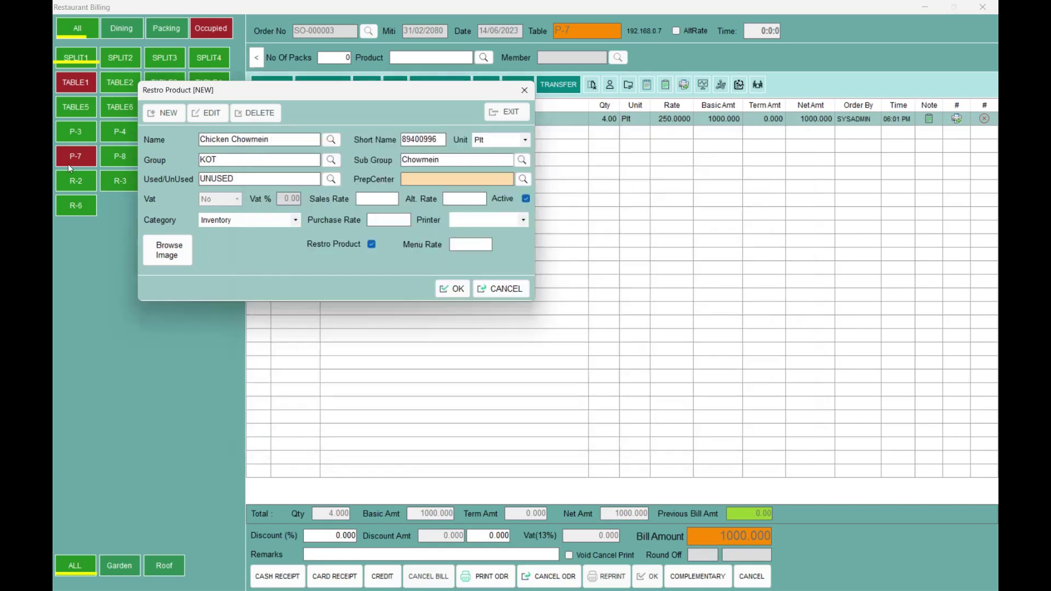
type("120")
key("Return")
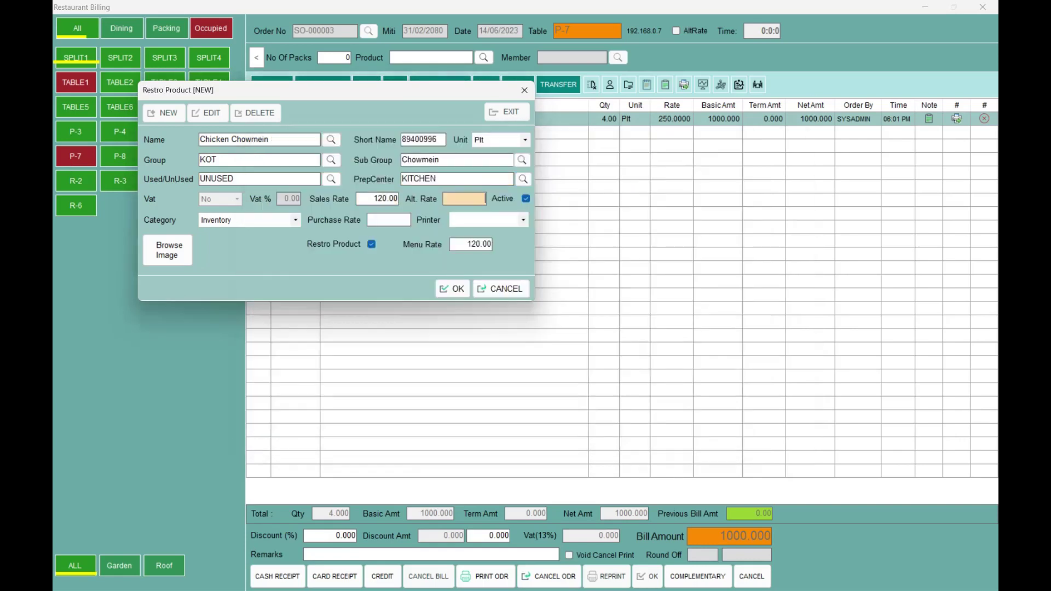
key("Return")
key("Down")
key("Return")
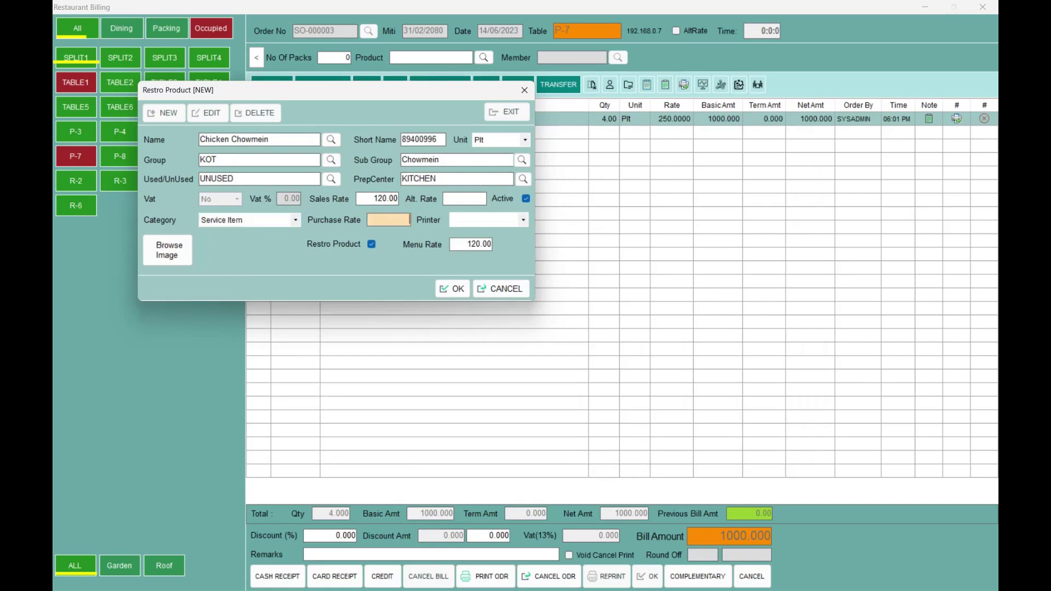
key("Return")
key("Return")
key("Return")
key("Return")
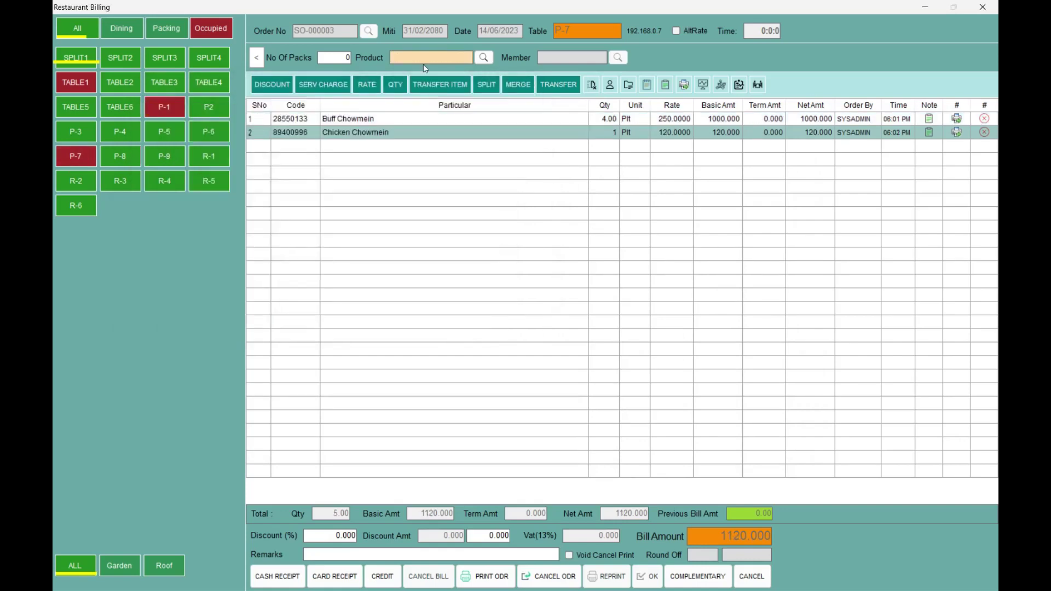
- Add 4 Chicken Chowmein and 3 Red Bull to P-7's order, totalling 2305.000
type("Chicken ch")
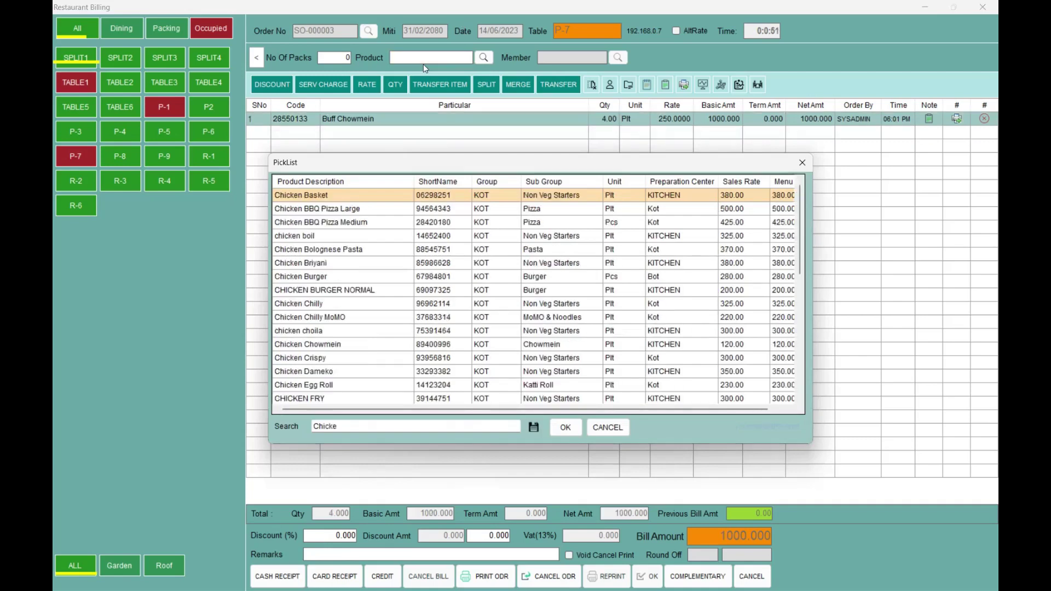
key("Down")
key("Down")
key("Down")
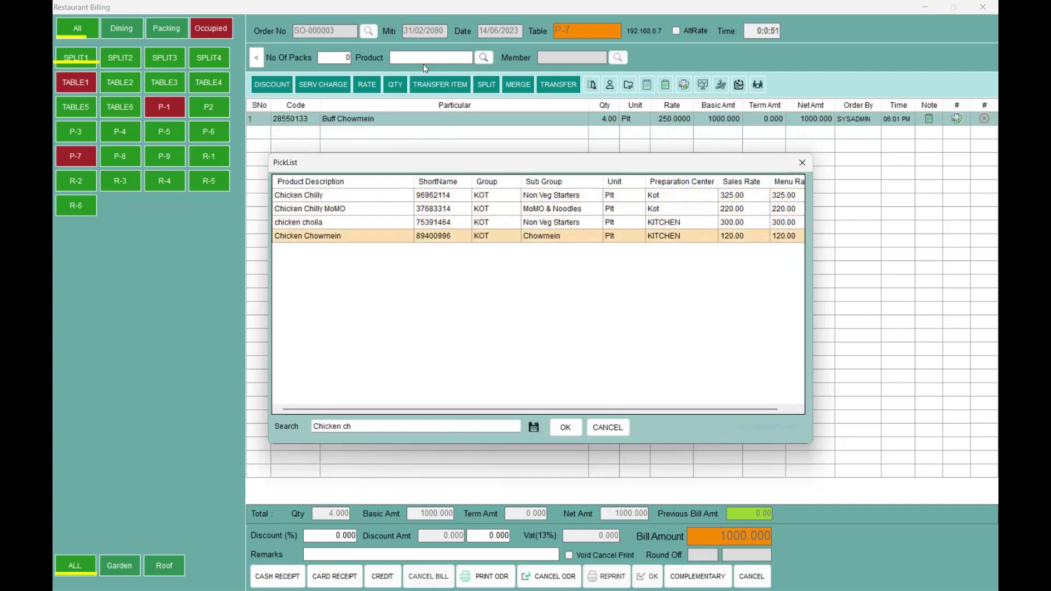
key("Return")
type("4")
key("Return")
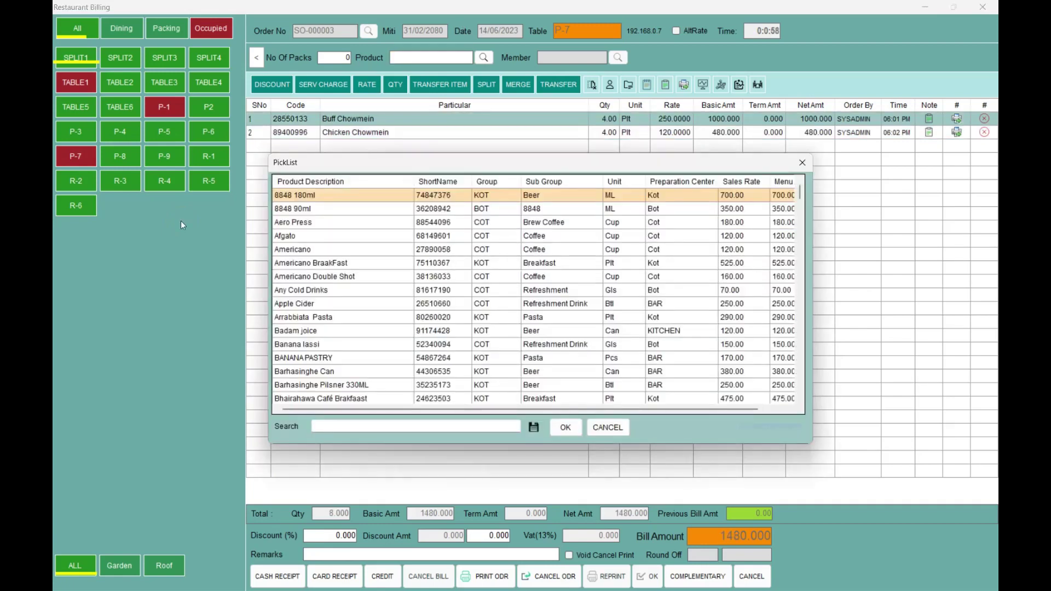
type("red bull 2")
key("Return")
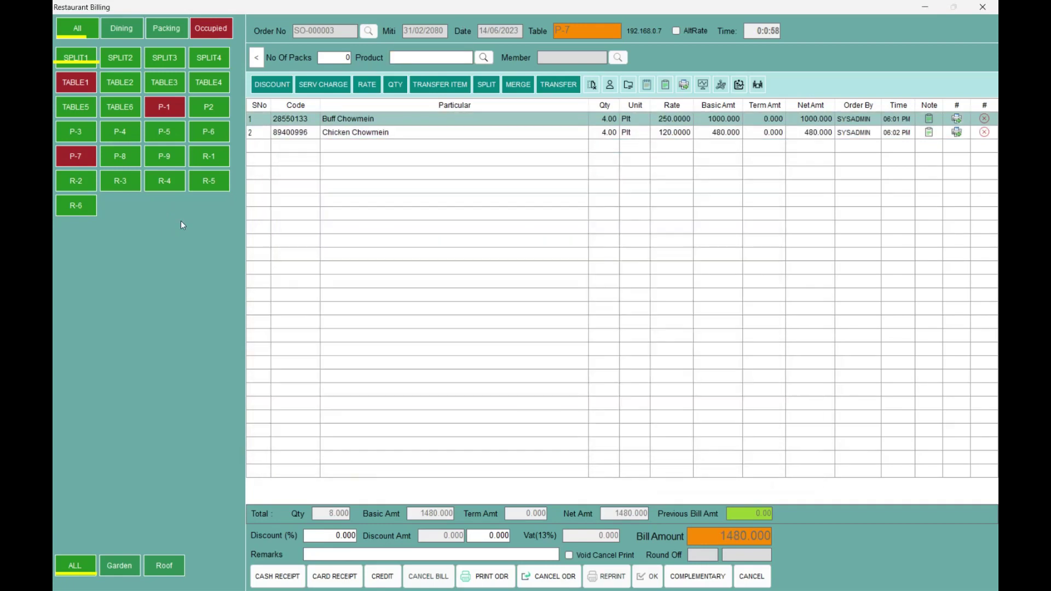
type("3")
key("Return")
- Start table R-3's order with 4 Ice Americano and 5 Cheese Pizza Large
left_click(117, 186)
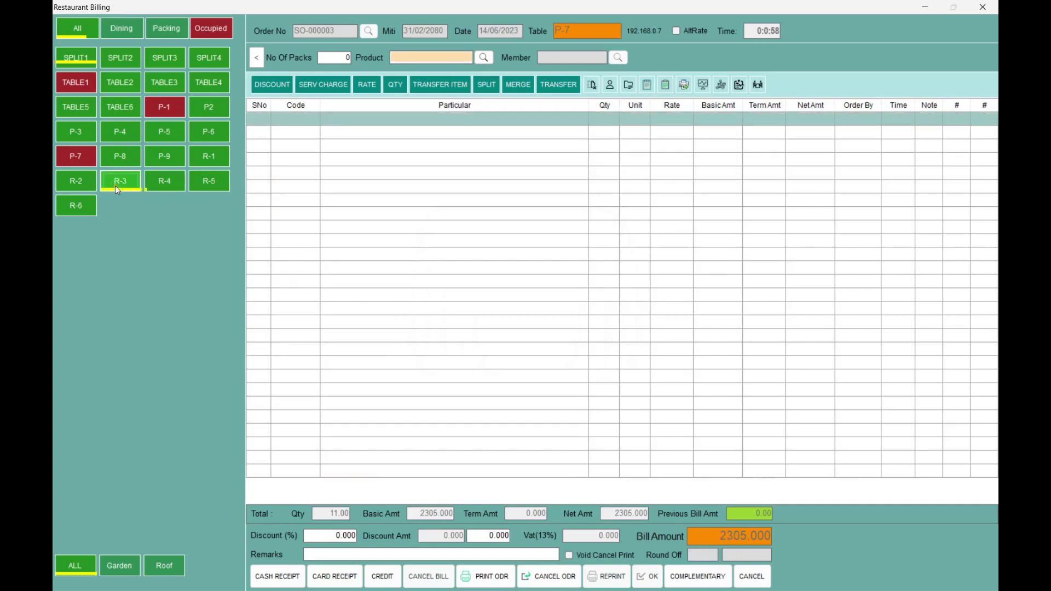
type("meri")
key("Down")
key("Down")
key("Down")
key("Return")
type("4")
key("Return")
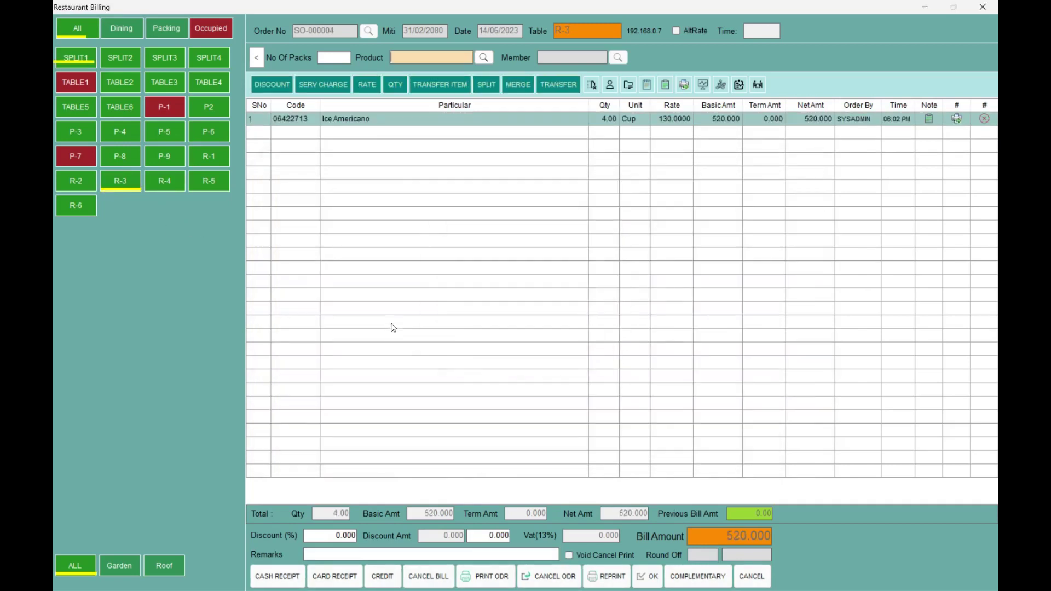
type("Chee")
key("Down")
key("Return")
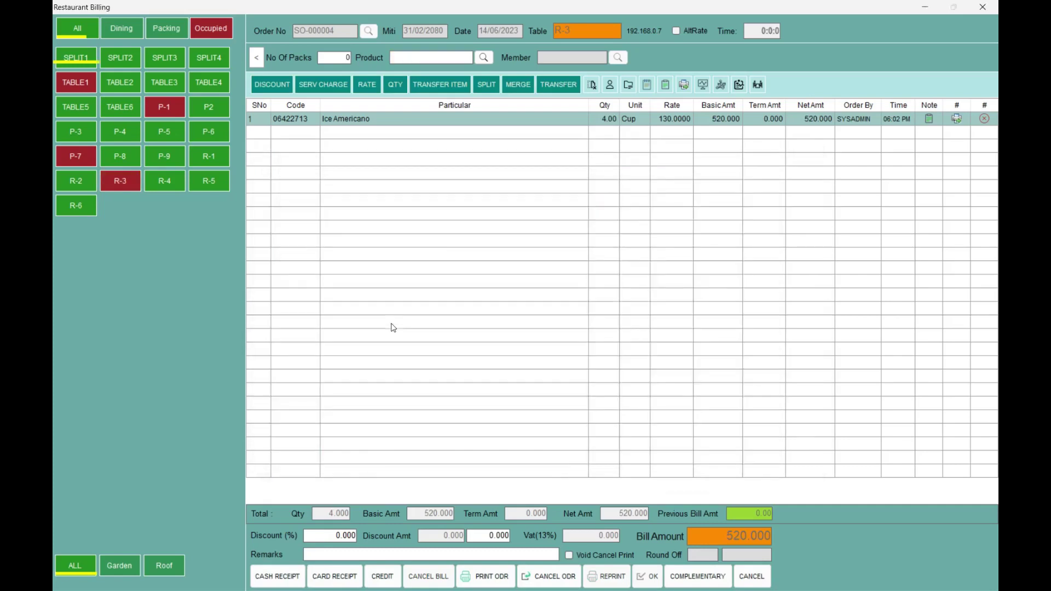
type("5")
key("Return")
- Add Surya Red with quantity 6 to R-3's order
type("sury")
key("Down")
key("Return")
type("6")
key("Return")
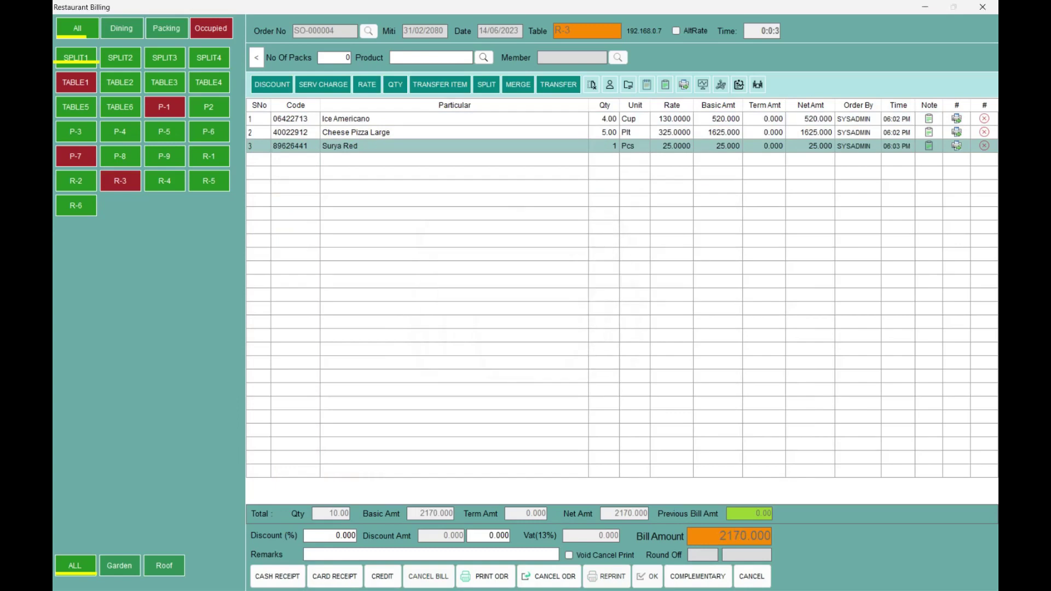
- Open a new order for table P-4 with 3 kima noodles
left_click(129, 135)
type("momo")
key("Down")
key("Down")
key("Down")
key("Down")
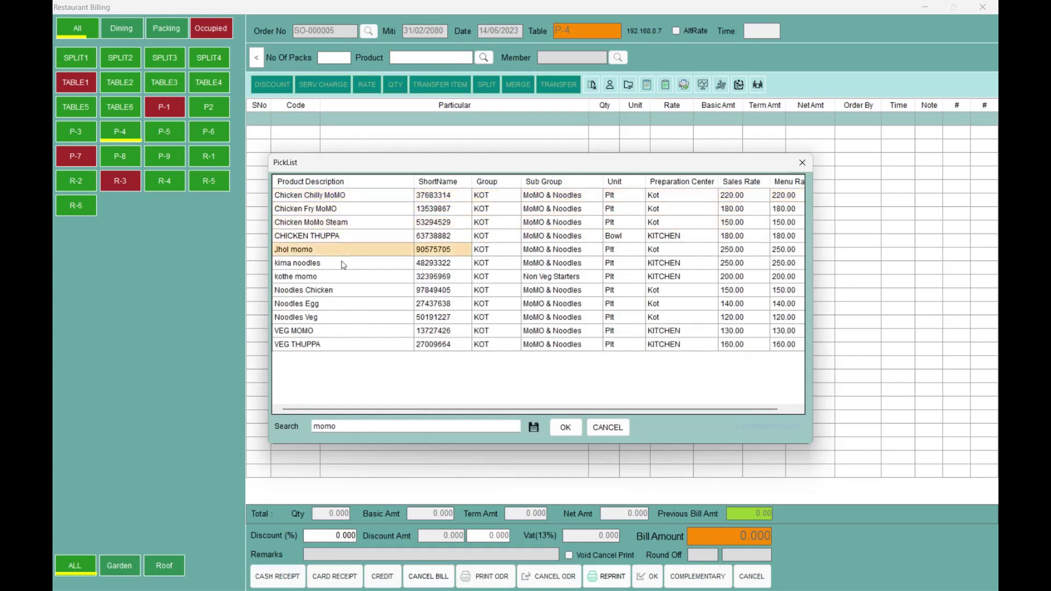
key("Down")
key("Escape")
type("3")
key("Return")
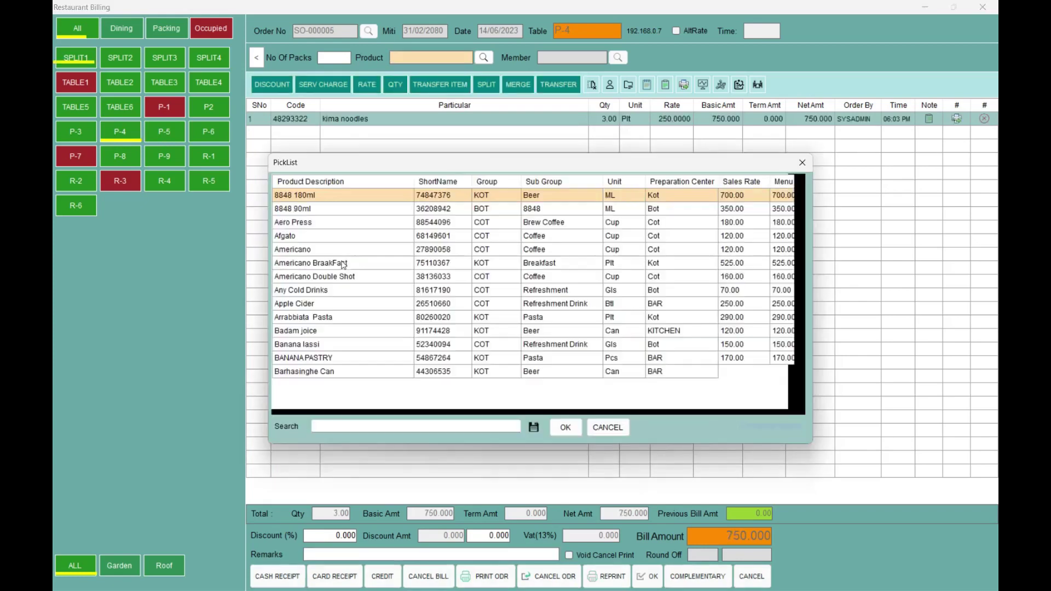
- Add 4 VEG MOMO and 4 BANANA PASTRY, bringing P-4's bill to 1950.000
type("momo")
key("Down")
key("Down")
key("Down")
key("Down")
key("Down")
key("Down")
key("Down")
key("Down")
key("Down")
key("Down")
key("Return")
type("4")
key("Return")
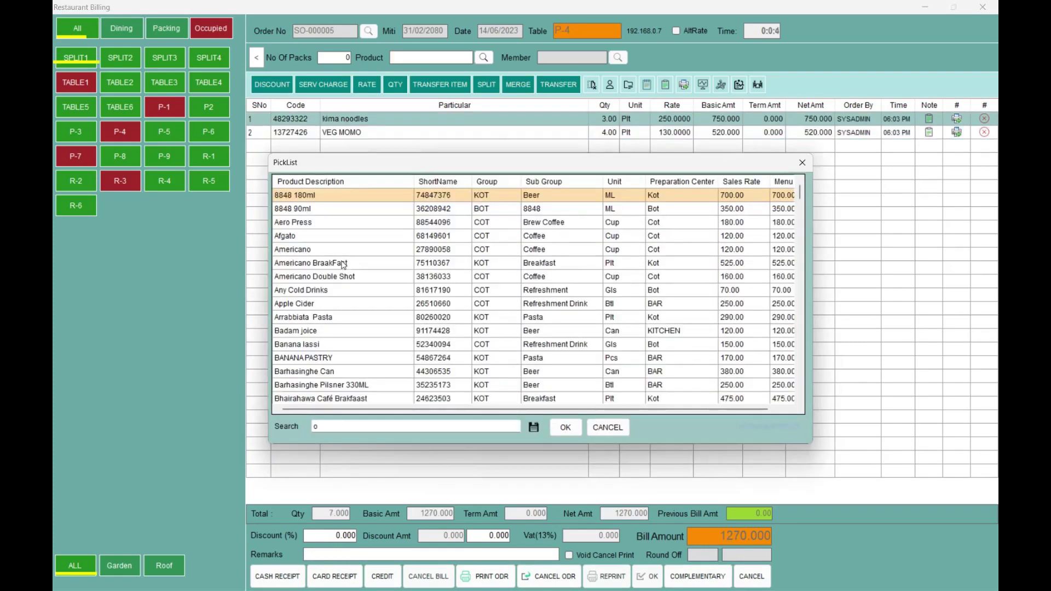
type("pas")
key("Down")
key("Return")
type("4")
key("Return")
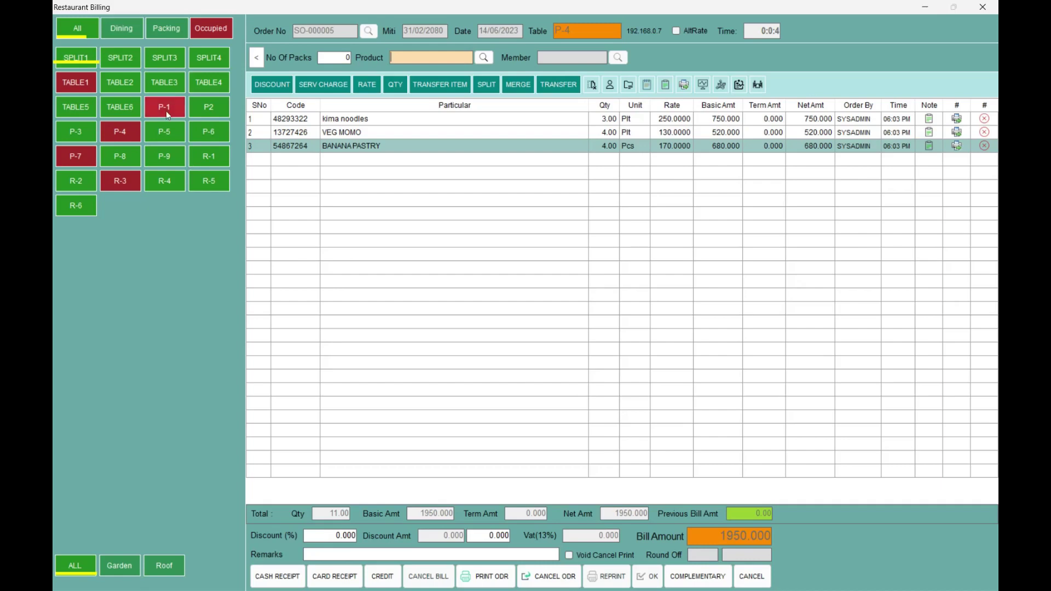
- Reload TABLE1's order SO-000001, print its KOT, and bring up its Discount window
left_click(84, 87)
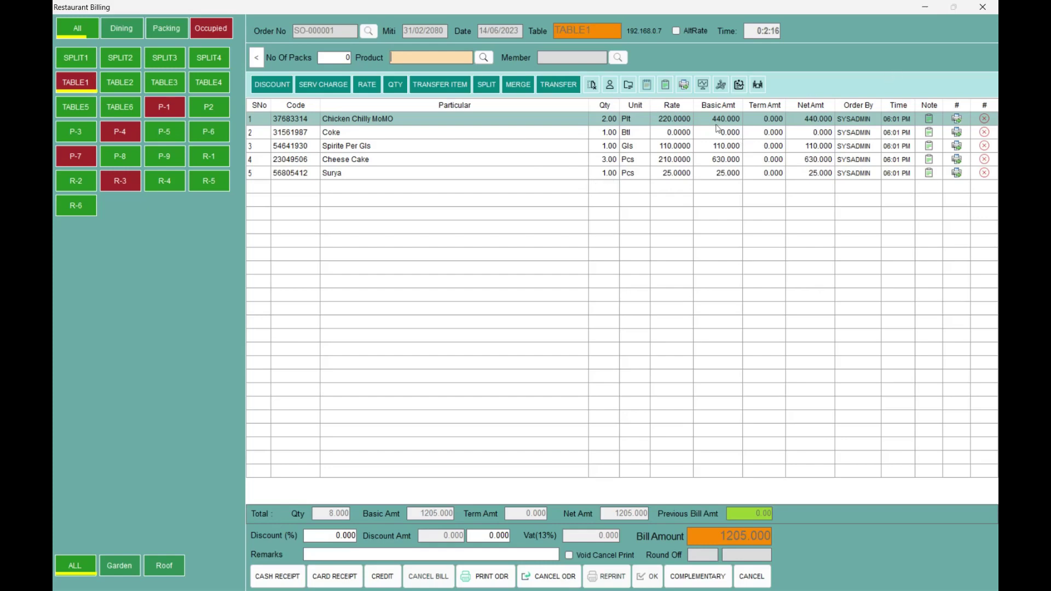
left_click(688, 87)
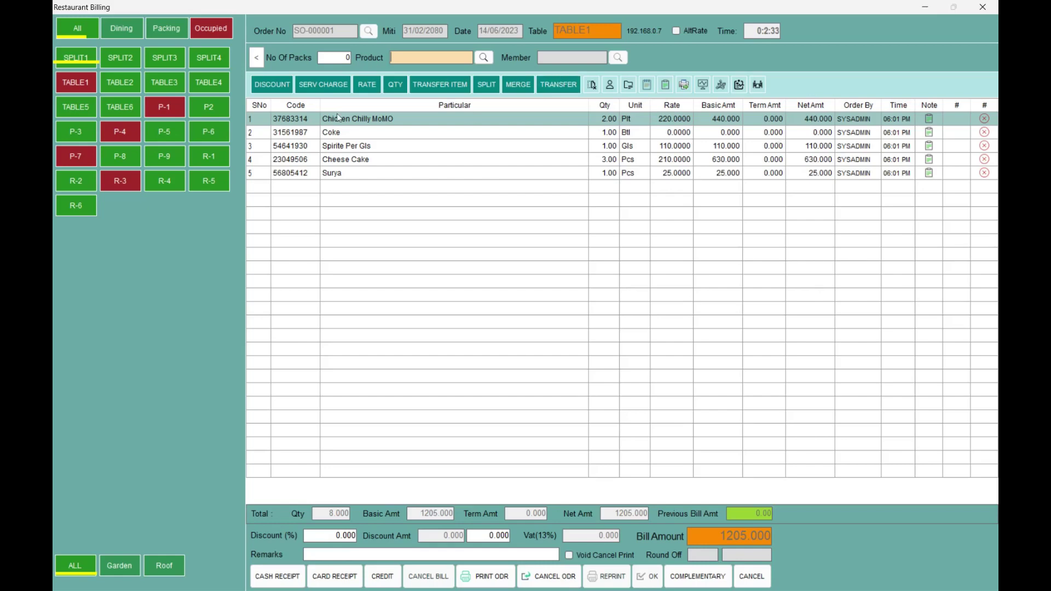
left_click(66, 83)
left_click(269, 86)
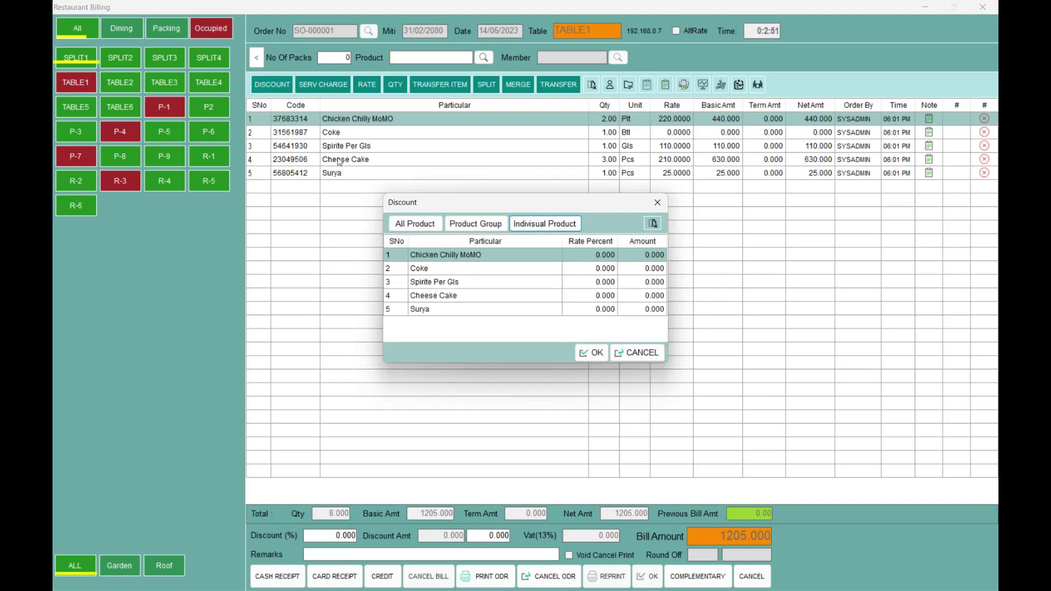
- Apply a 2% individual-product discount to Chicken Chilly MoMO on TABLE1's bill
left_click(423, 223)
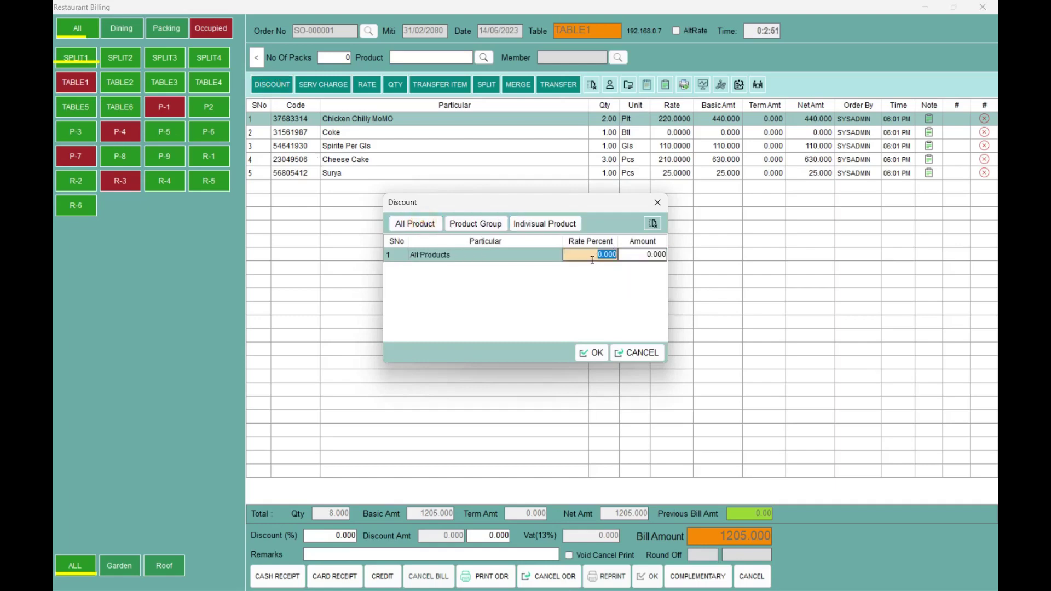
left_click(639, 252)
left_click(639, 253)
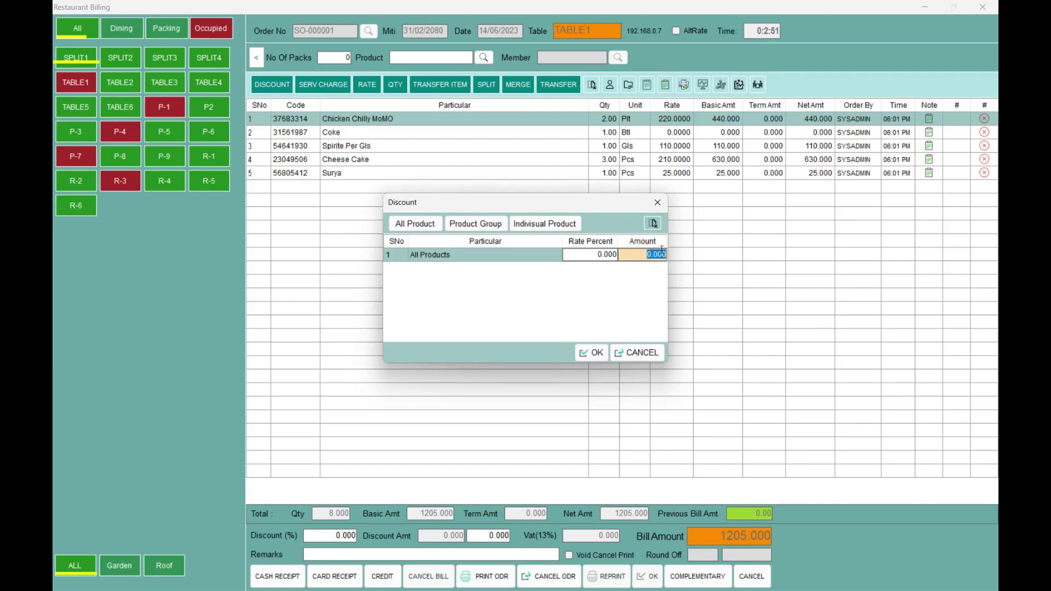
left_click(476, 223)
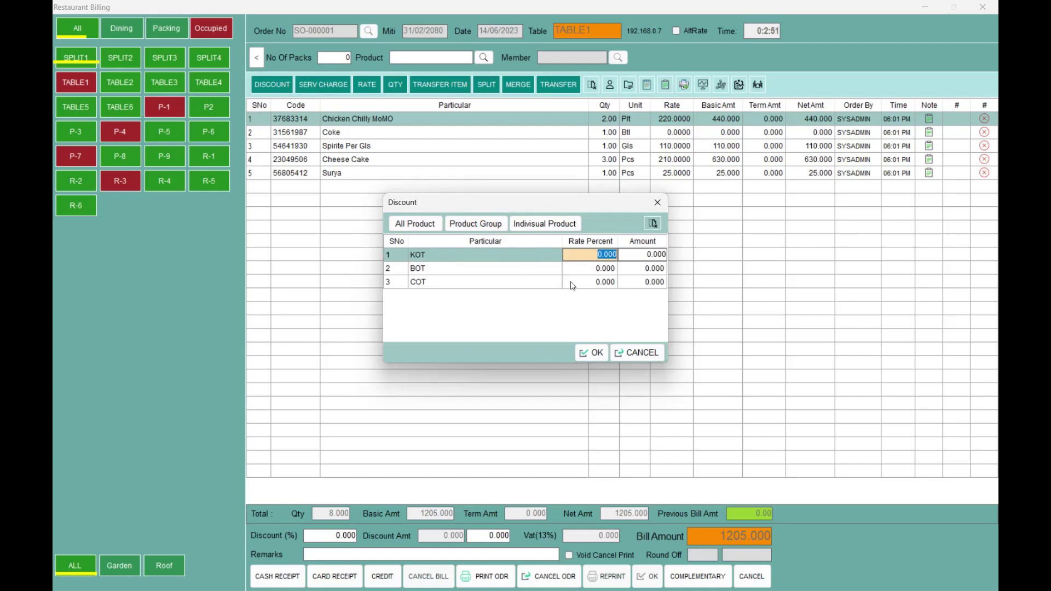
left_click(559, 224)
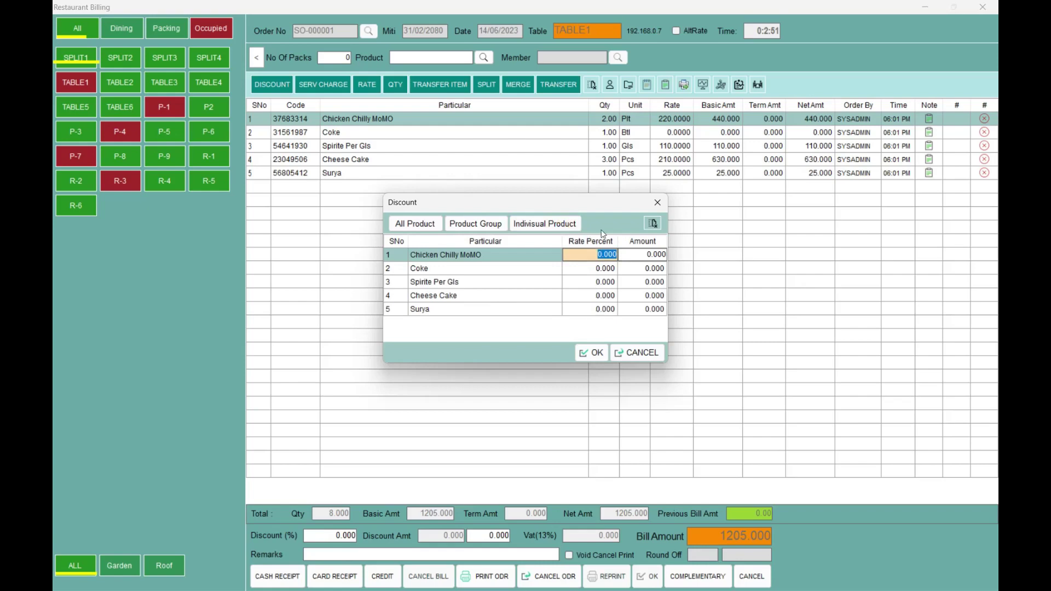
type("2")
key("Tab")
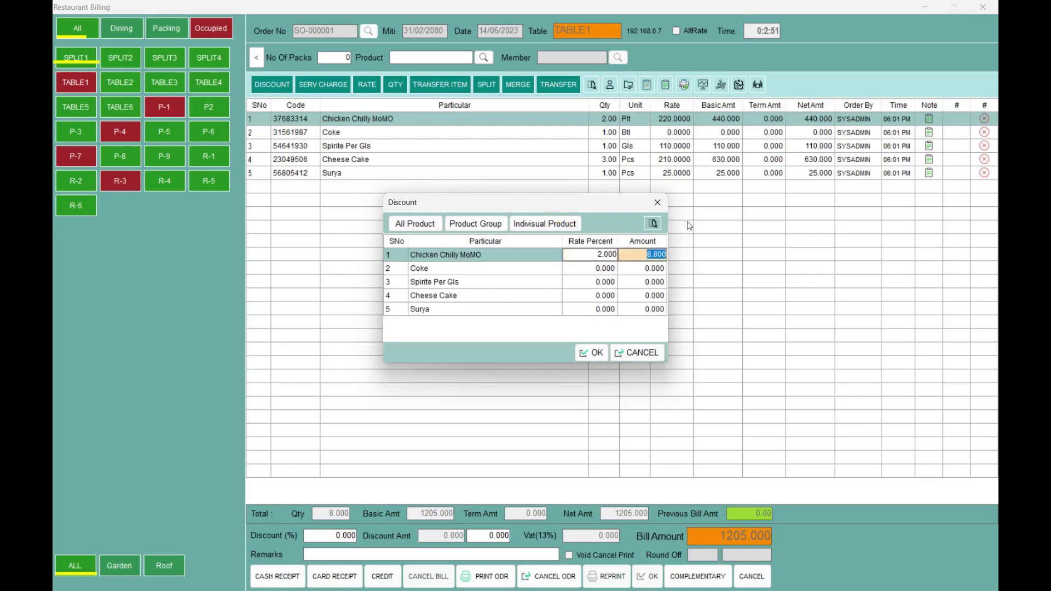
left_click(588, 353)
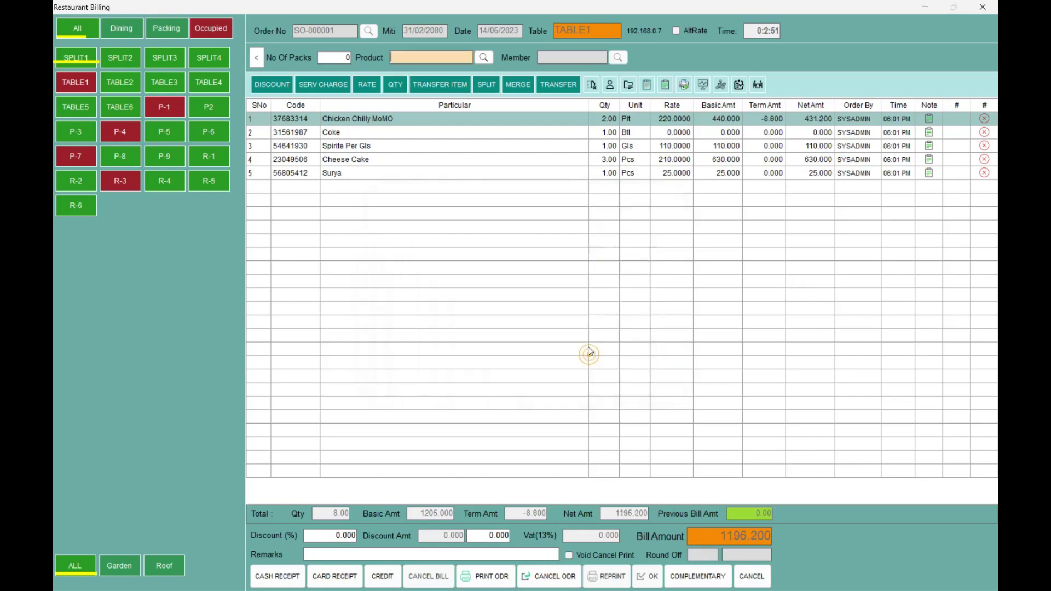
- Verify the 8.800 discount in the term amount and view the service charge settings unchanged
left_click(709, 124)
left_click(766, 120)
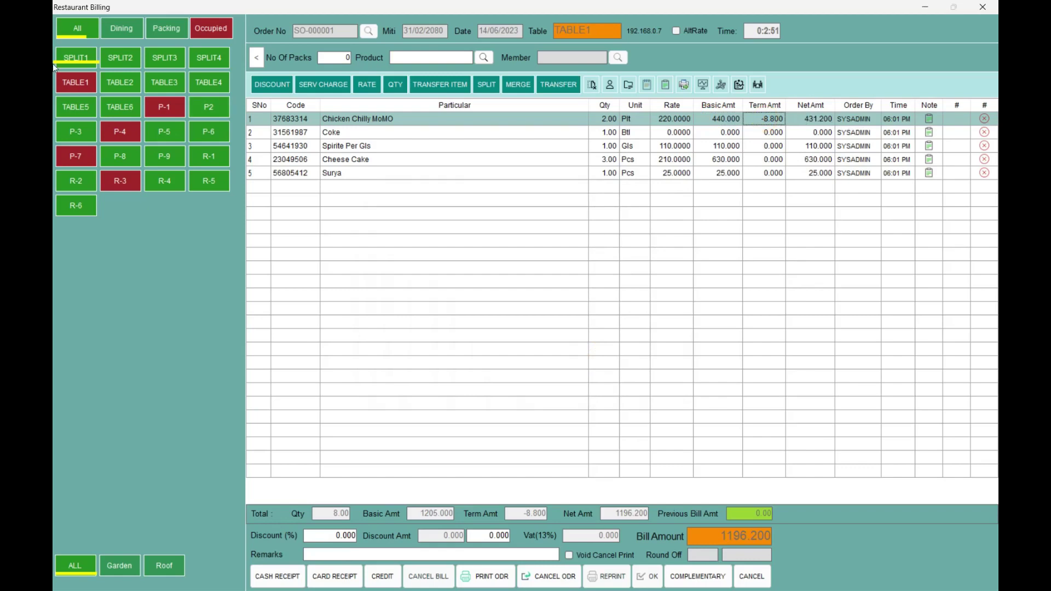
left_click(64, 79)
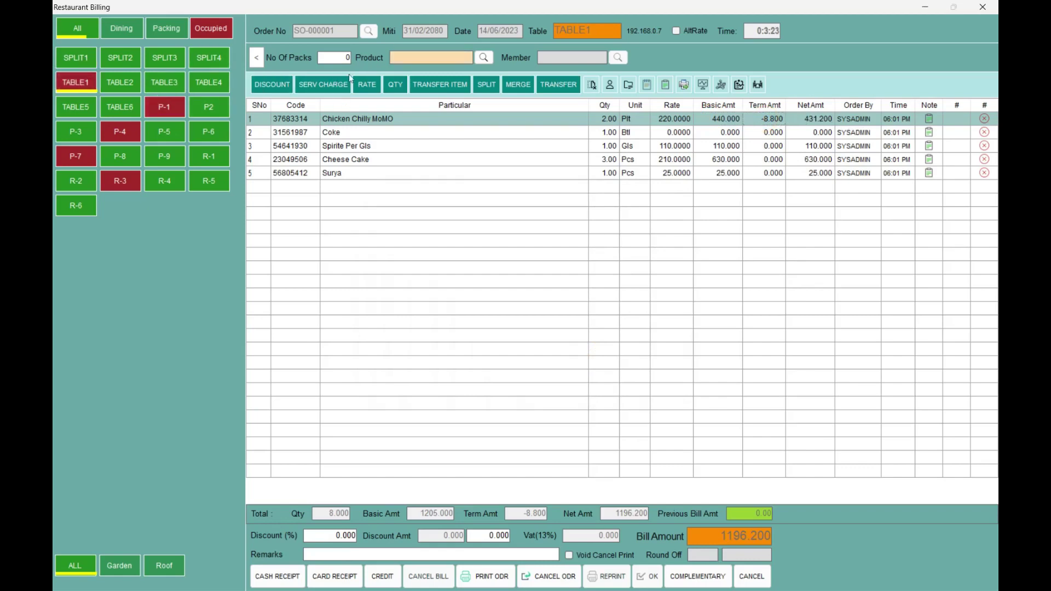
left_click(346, 83)
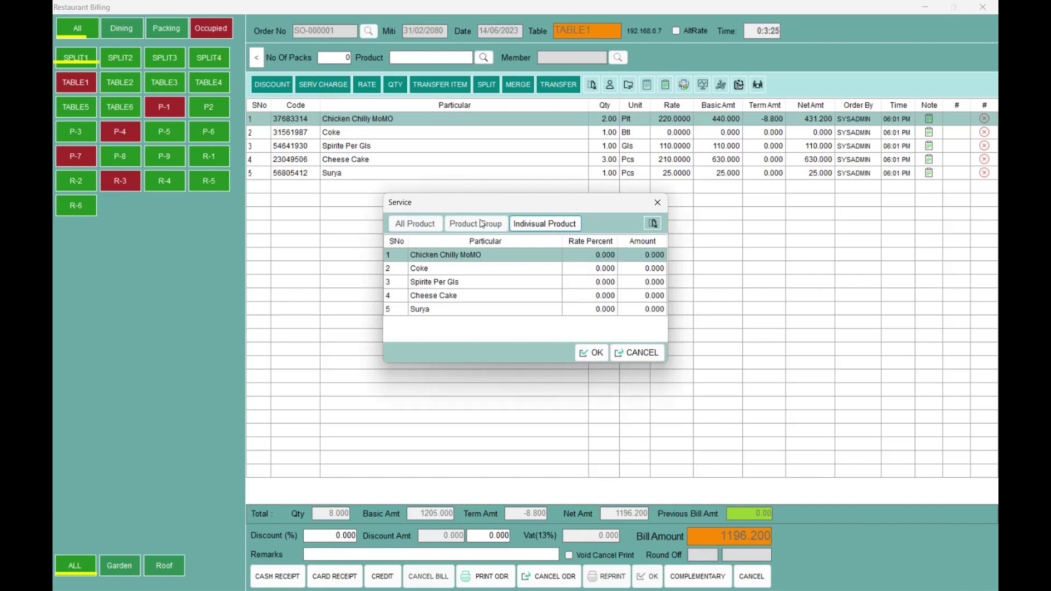
left_click(540, 224)
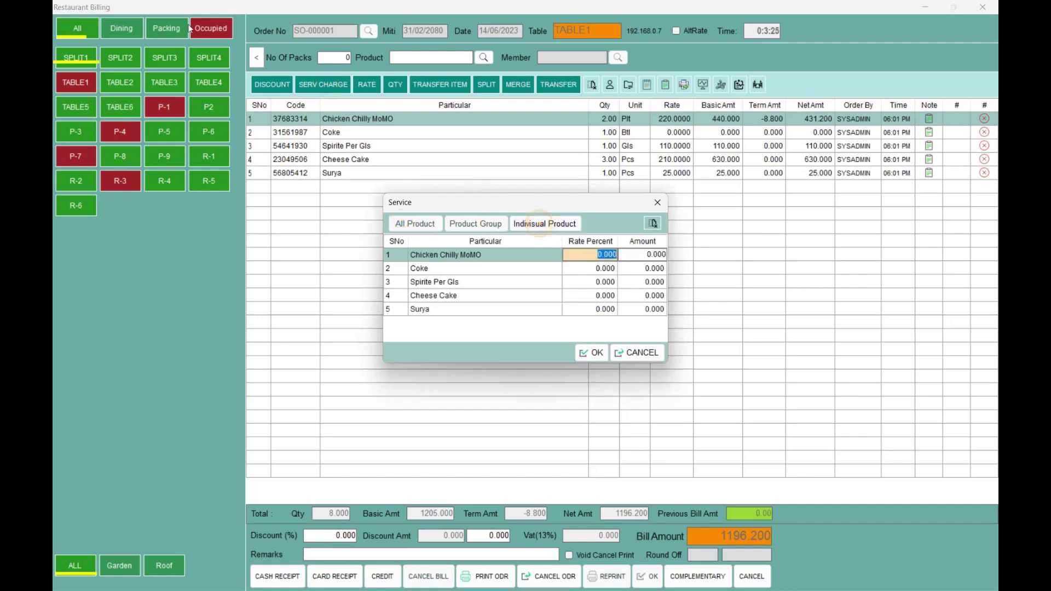
key("Escape")
key("Escape")
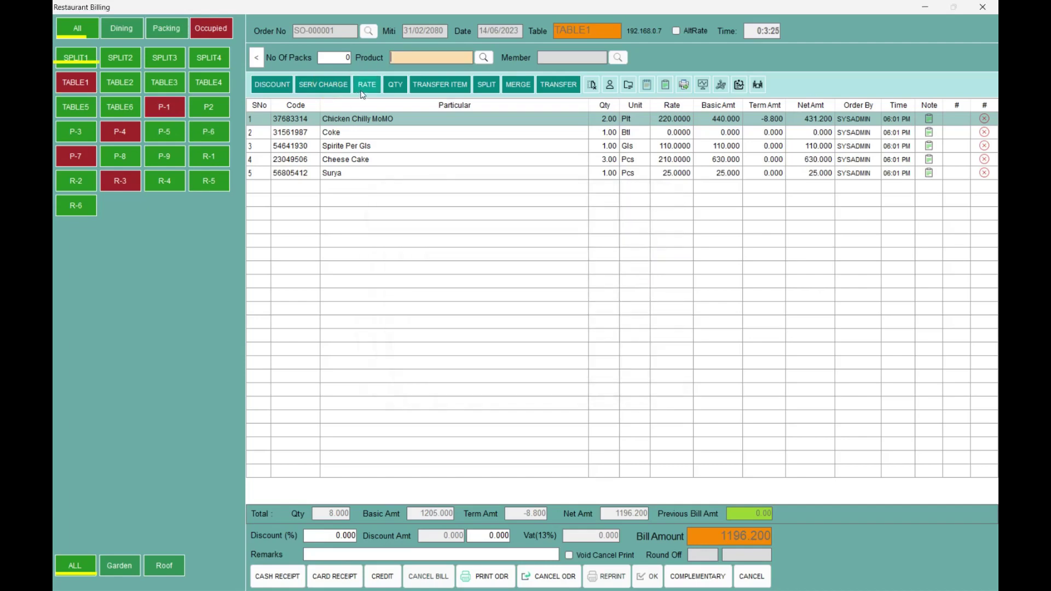
left_click(76, 82)
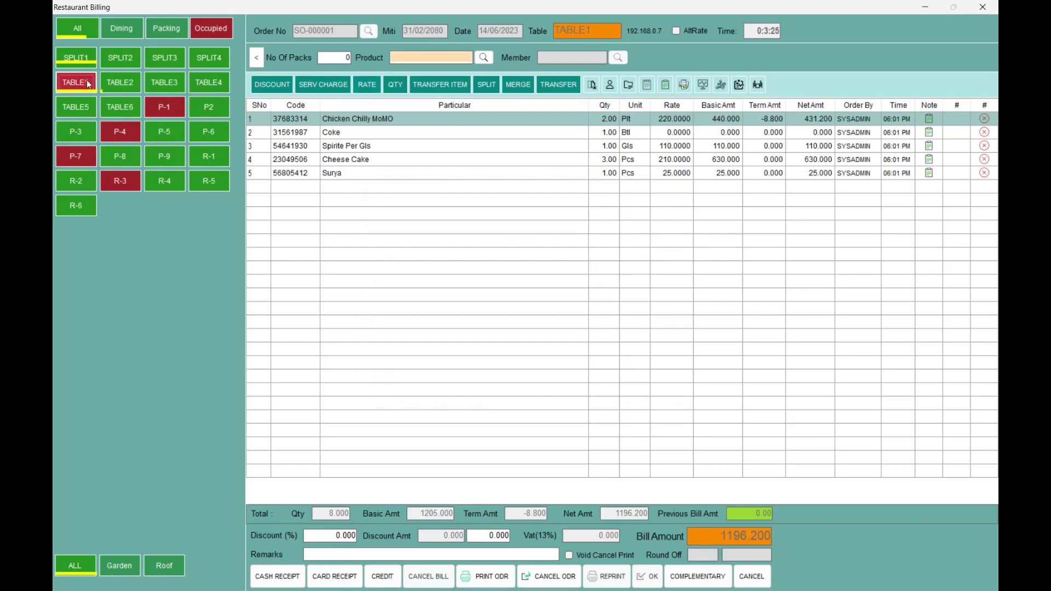
- On table P-1, change Mango Juice 250ML's rate from 120 to 130
left_click(163, 109)
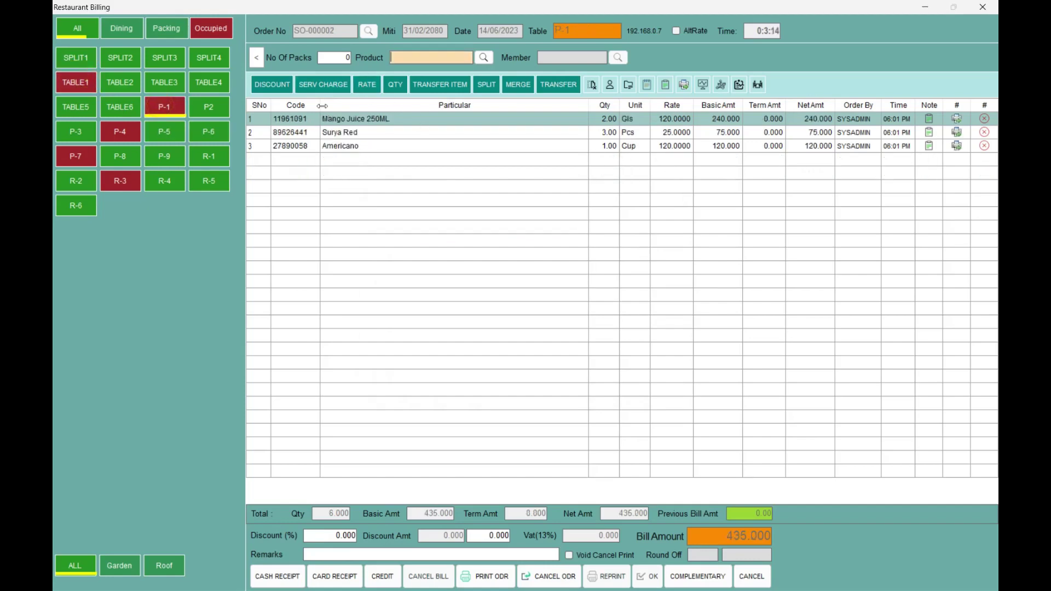
left_click(366, 85)
key("BackSpace")
type("130")
key("Return")
- Raise Surya Red's quantity from 3 to 4, bringing P-1's bill to 480.000
left_click(353, 136)
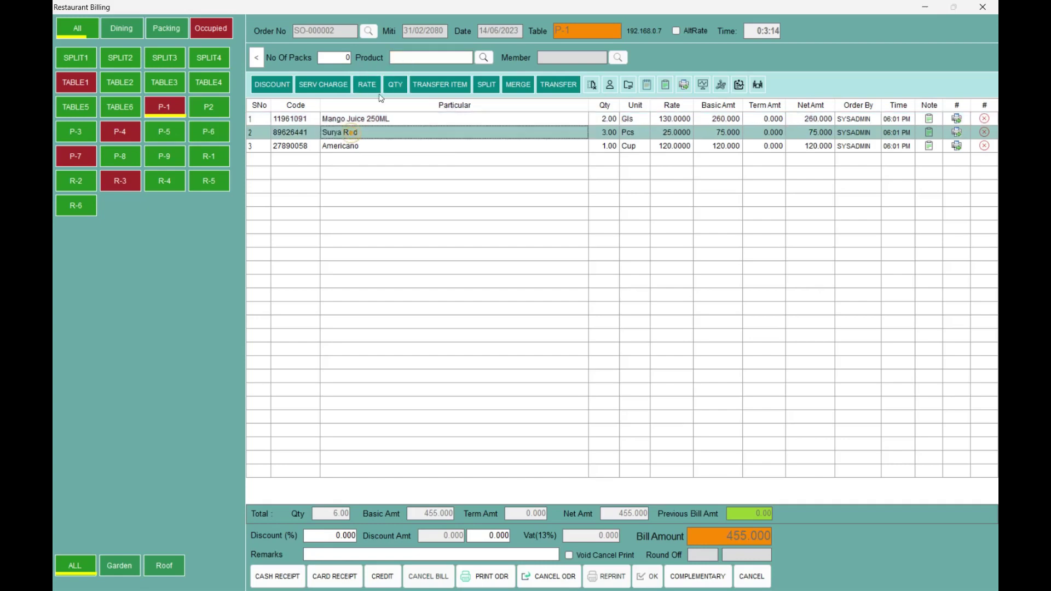
left_click(388, 86)
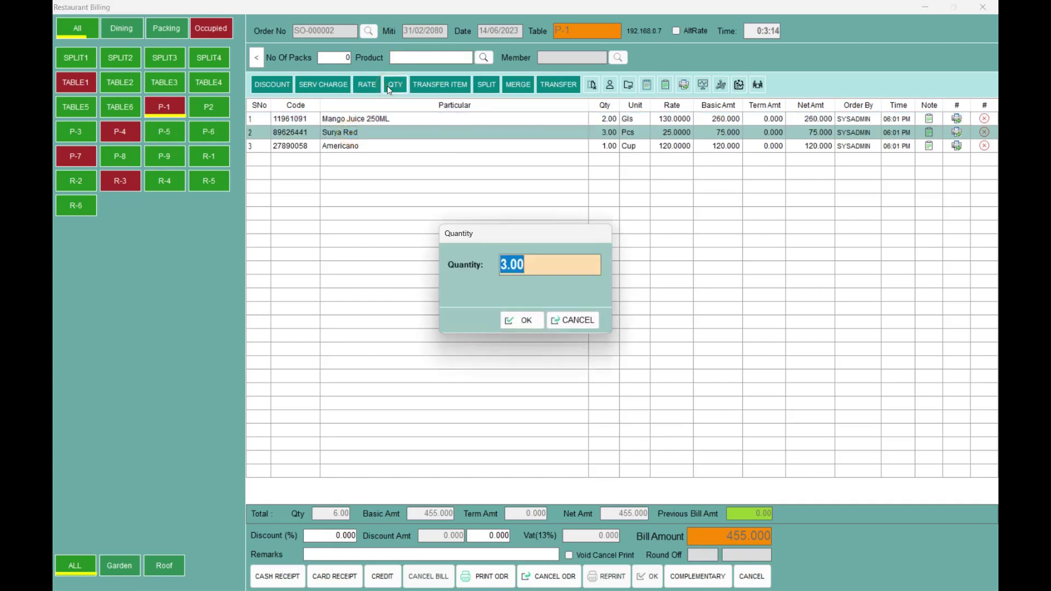
type("3")
key("BackSpace")
type("4")
key("Return")
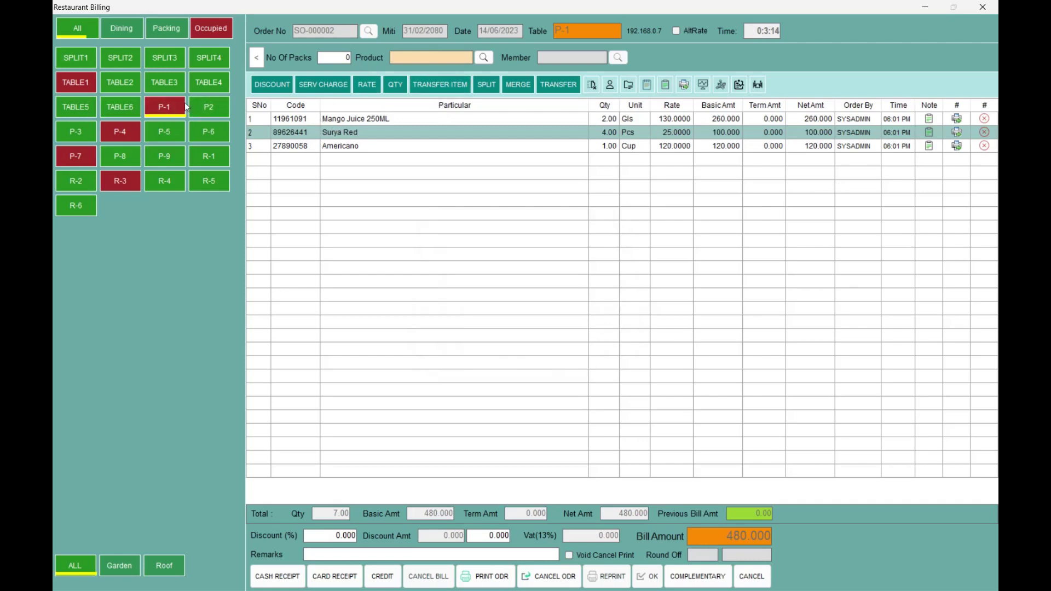
left_click(157, 107)
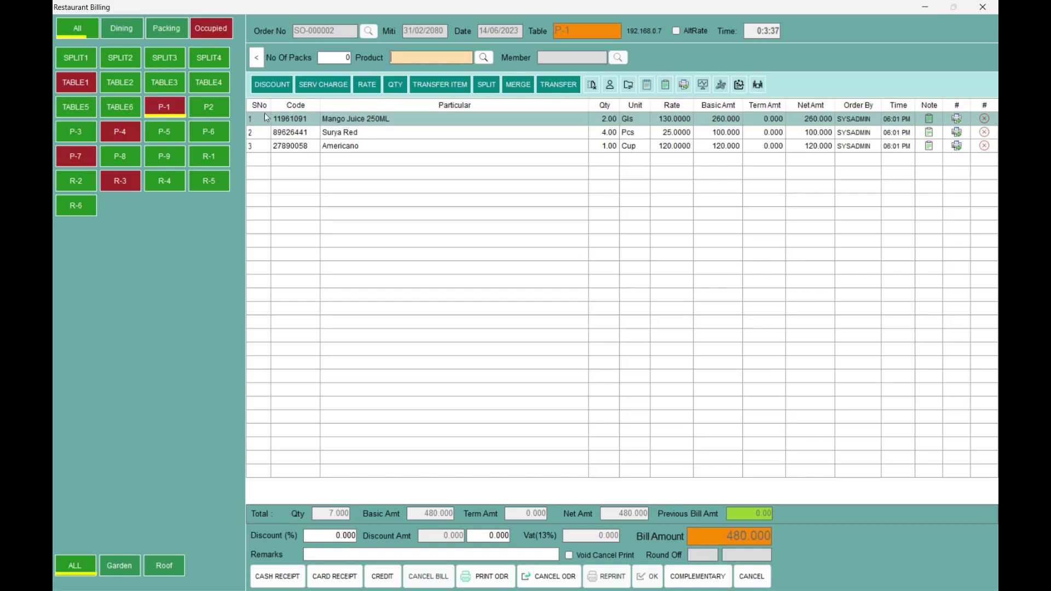
- Transfer both Mango Juice 250ML items from P-1's order to TABLE1
left_click(454, 87)
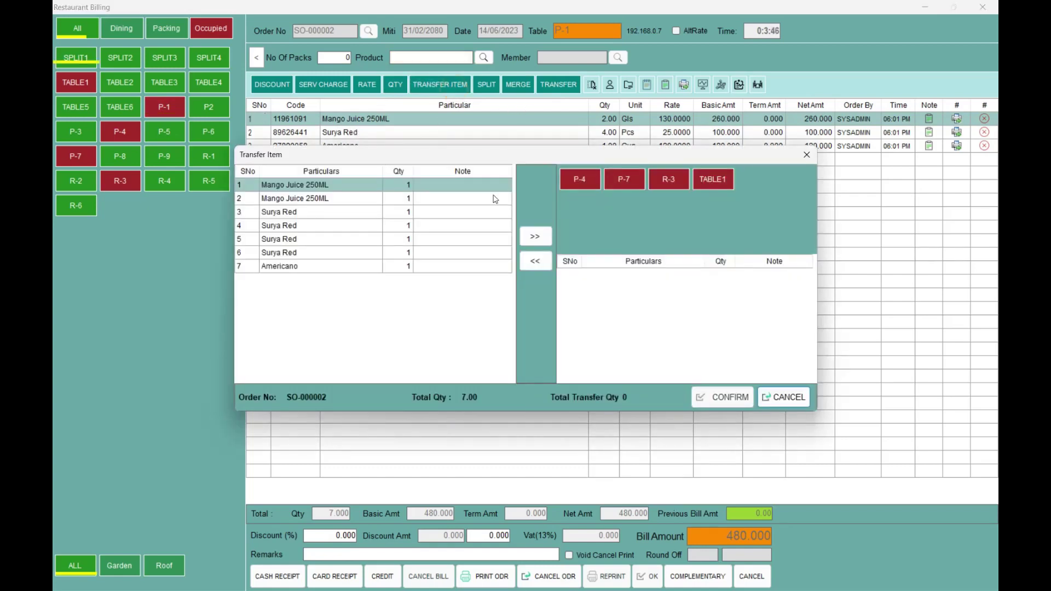
left_click(535, 236)
left_click(535, 236)
left_click(712, 180)
left_click(723, 398)
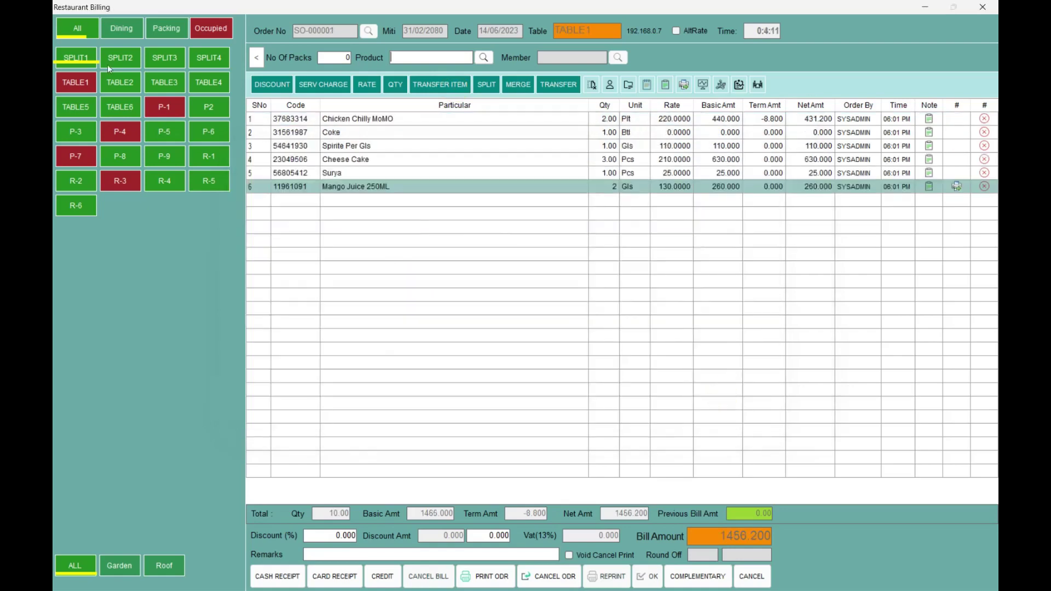
- Check P-1's remaining items and the Mango Juice now on TABLE1's 1456.200 bill
left_click(164, 107)
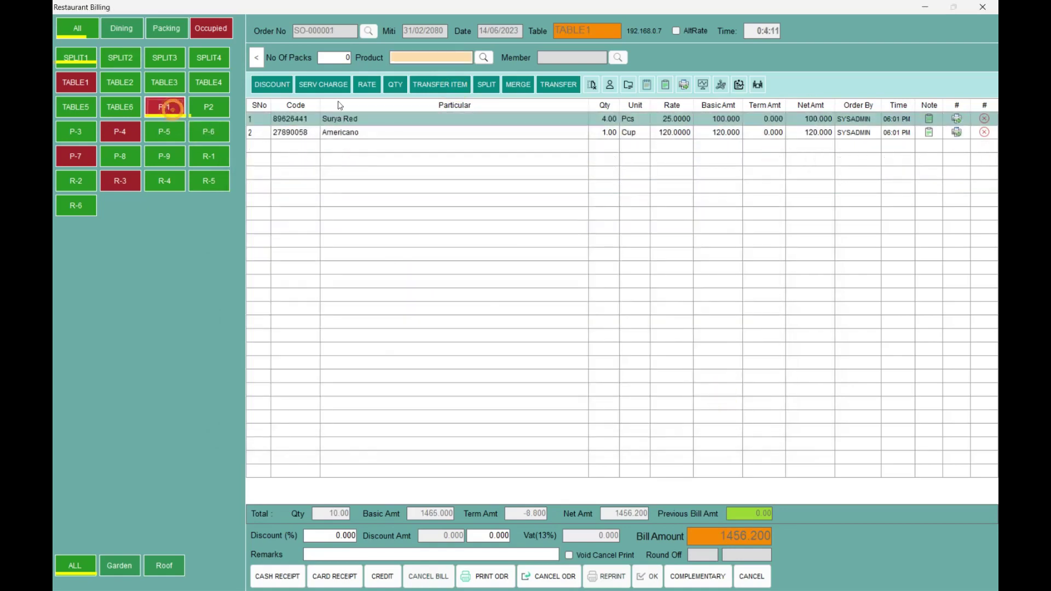
left_click(338, 131)
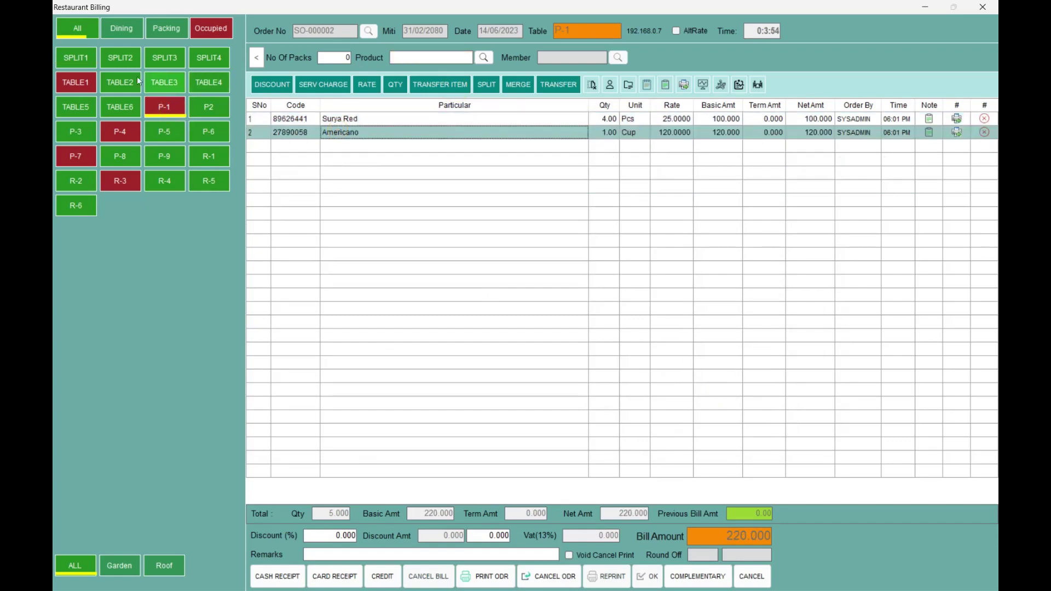
left_click(91, 80)
left_click(351, 188)
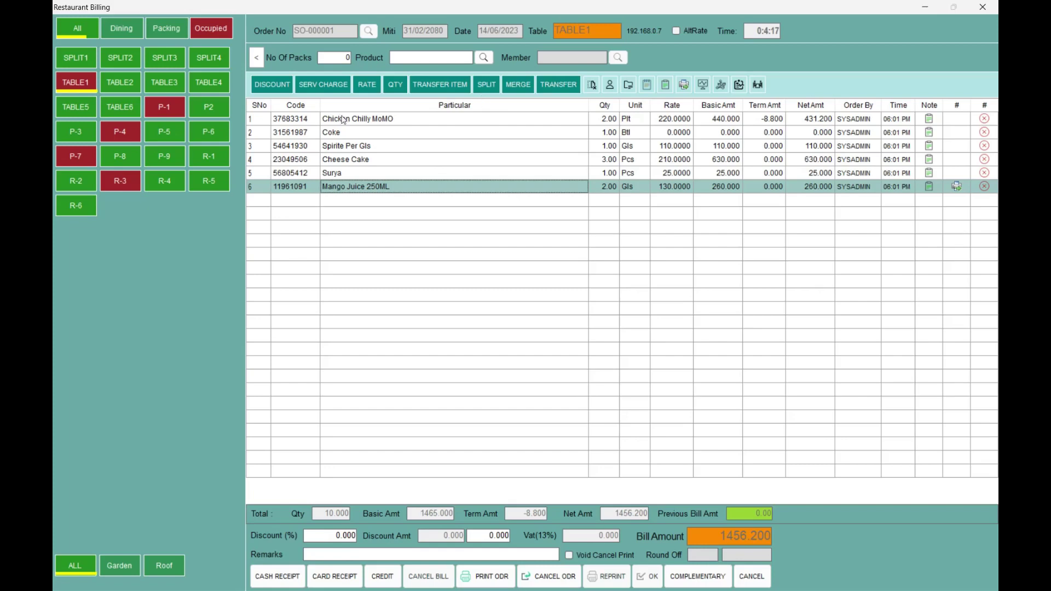
- Split five TABLE1 items onto new order SPLIT1 (751.200), then view P-1's 220.000 order
left_click(343, 120)
left_click(487, 84)
left_click(526, 239)
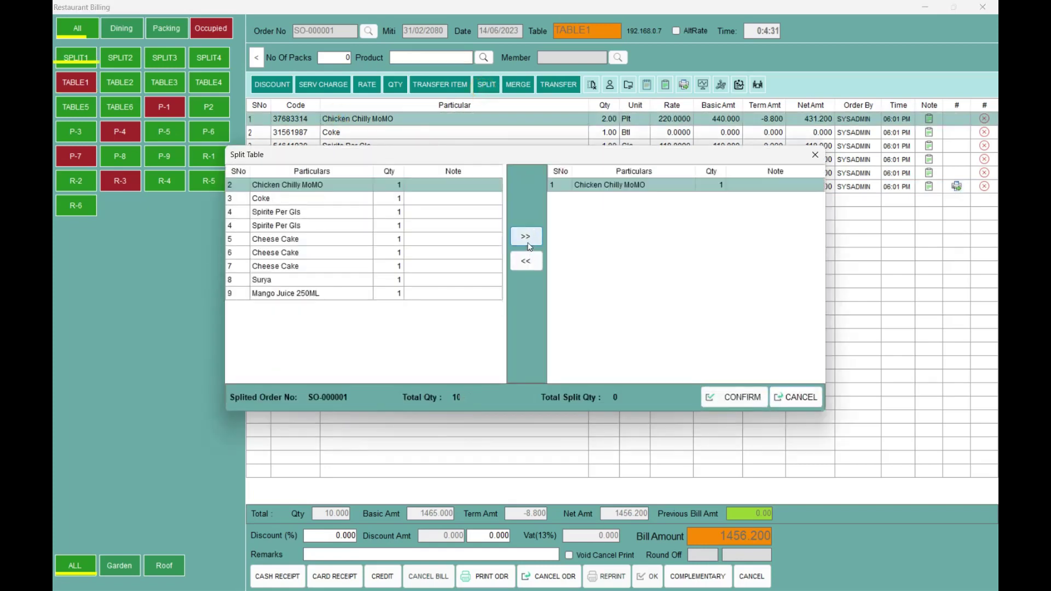
left_click(526, 237)
left_click(526, 237)
left_click(526, 237)
left_click(526, 237)
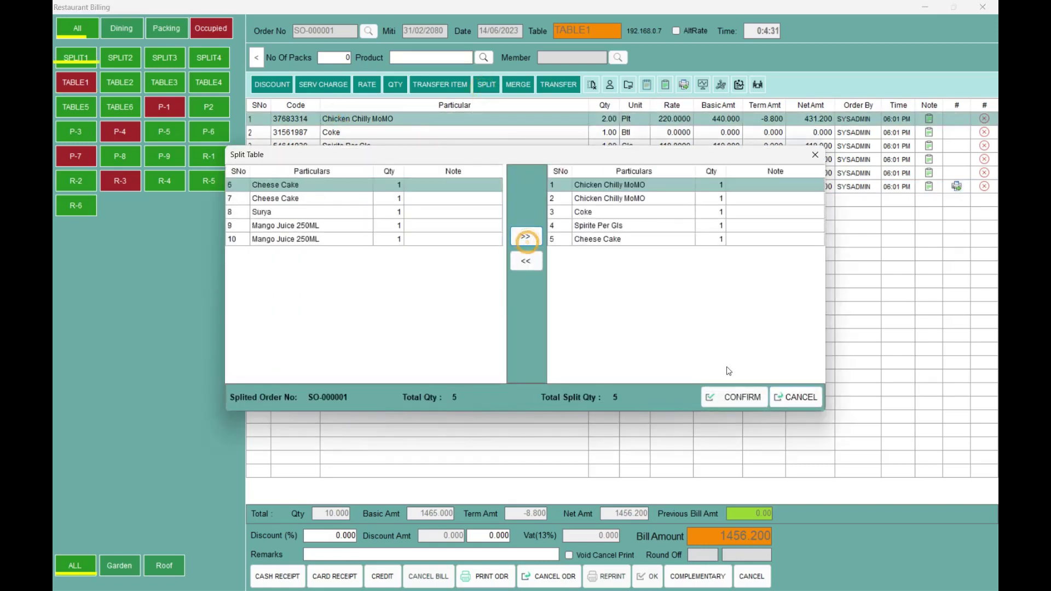
left_click(734, 397)
left_click(551, 332)
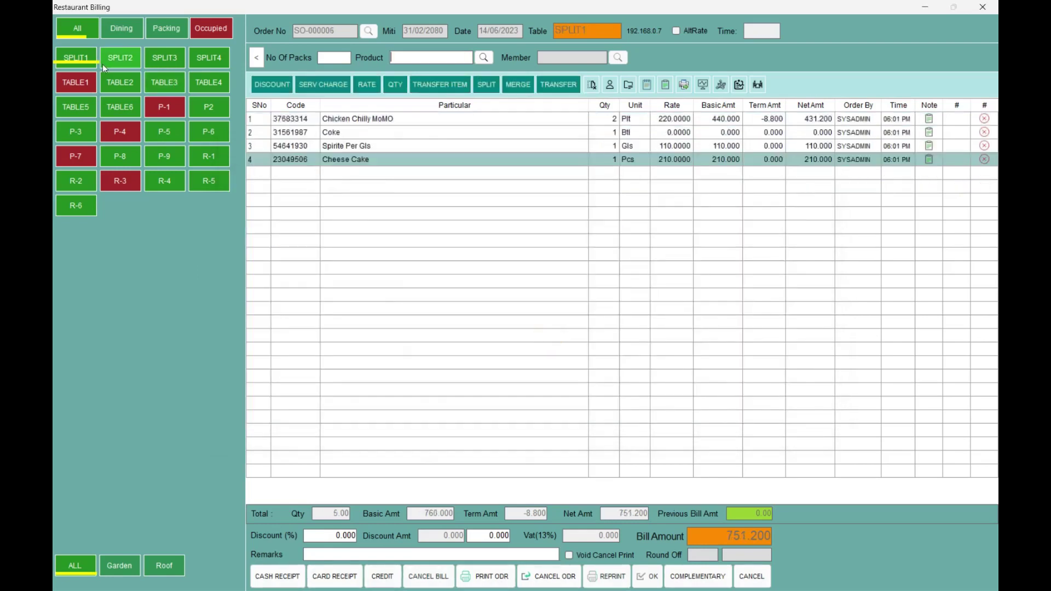
left_click(88, 60)
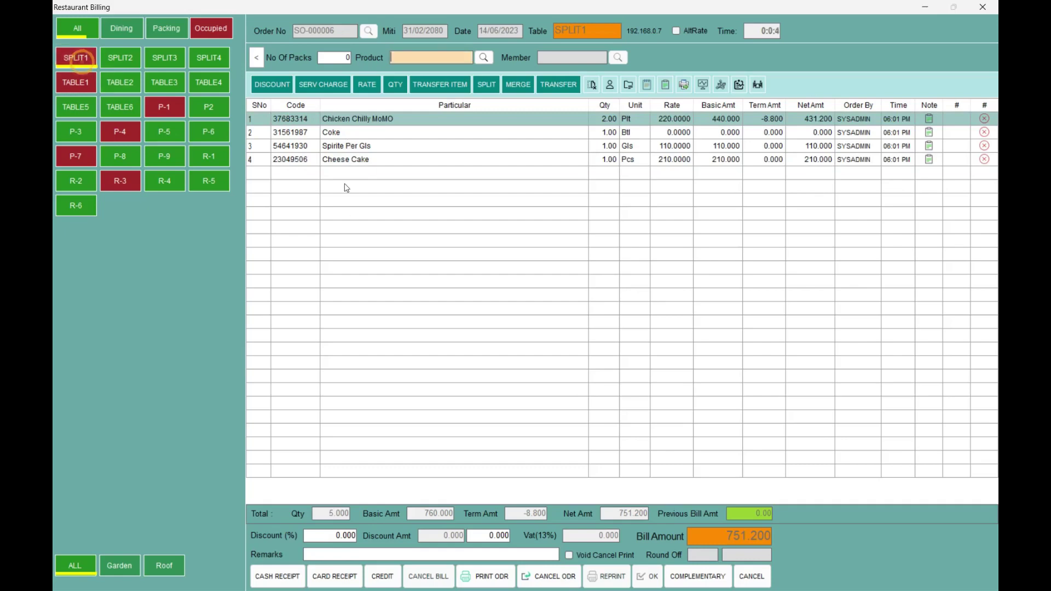
left_click(160, 103)
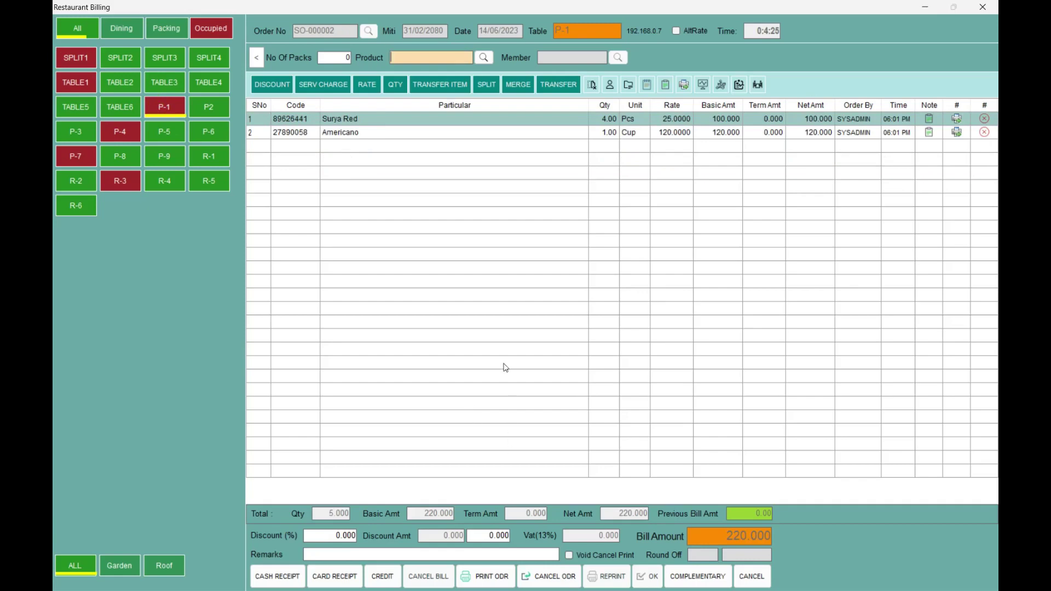
- Print P-1's order, then display P-4's kima noodles, VEG MOMO and BANANA PASTRY order
left_click(486, 581)
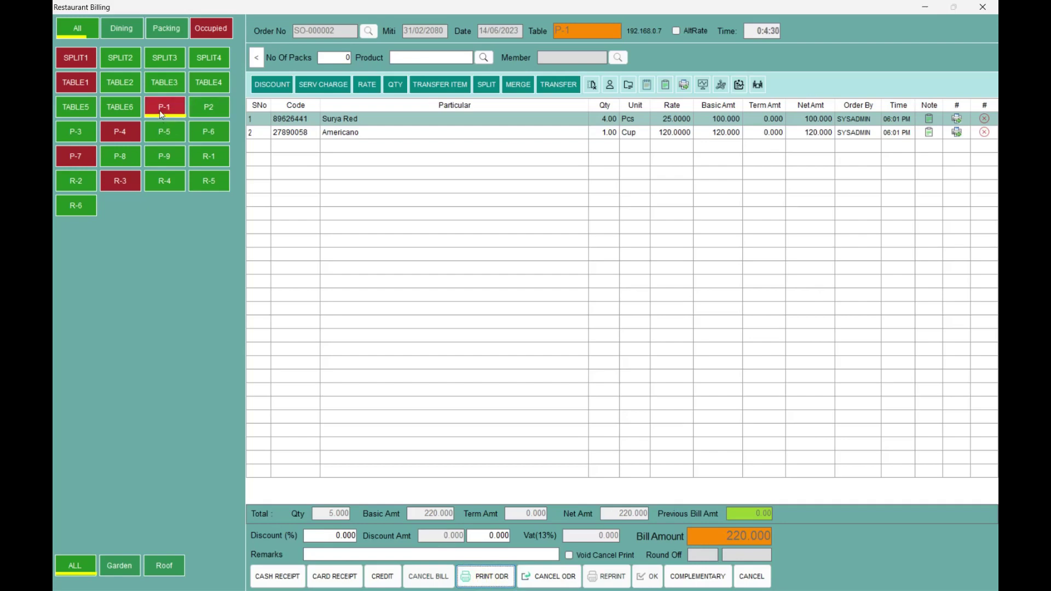
left_click(159, 110)
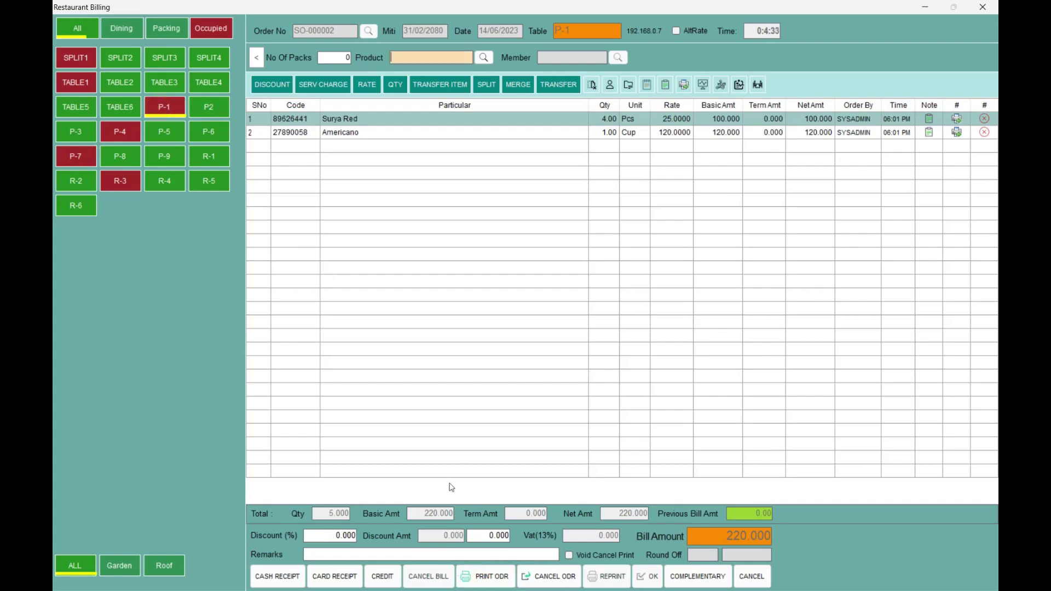
left_click(163, 109)
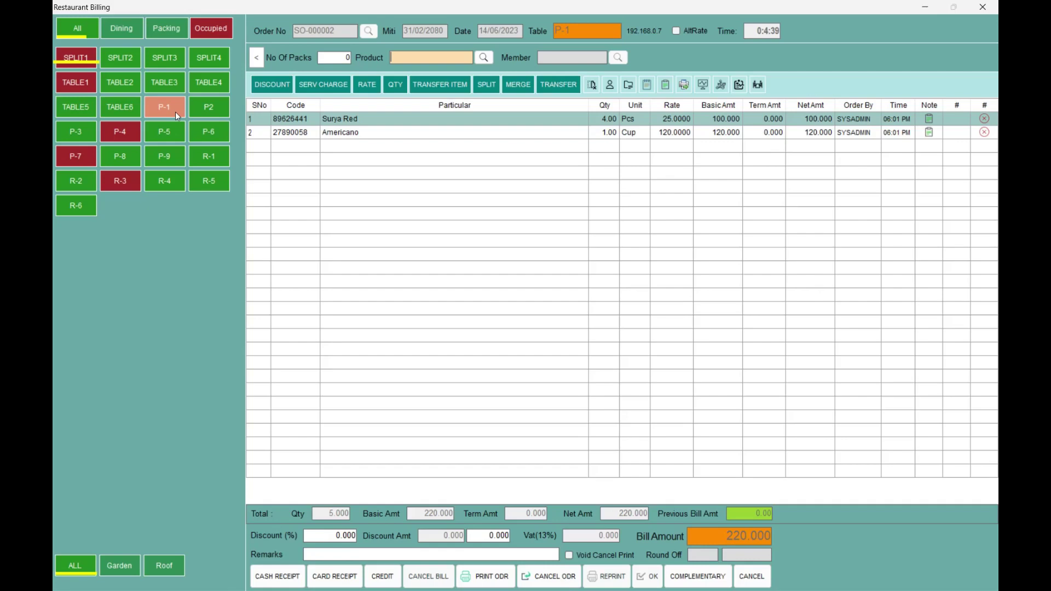
left_click(130, 130)
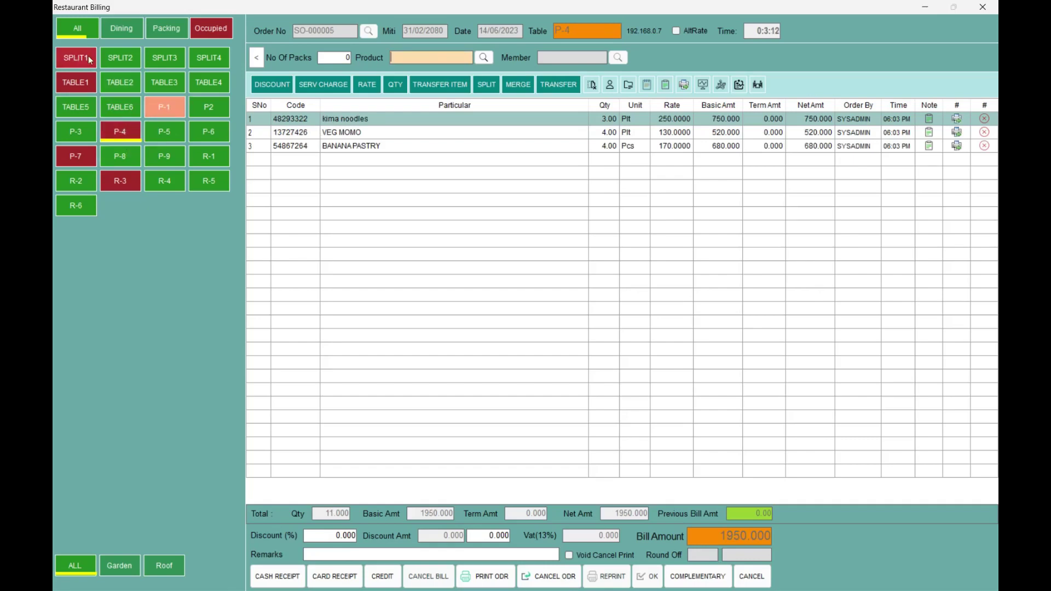
left_click(212, 31)
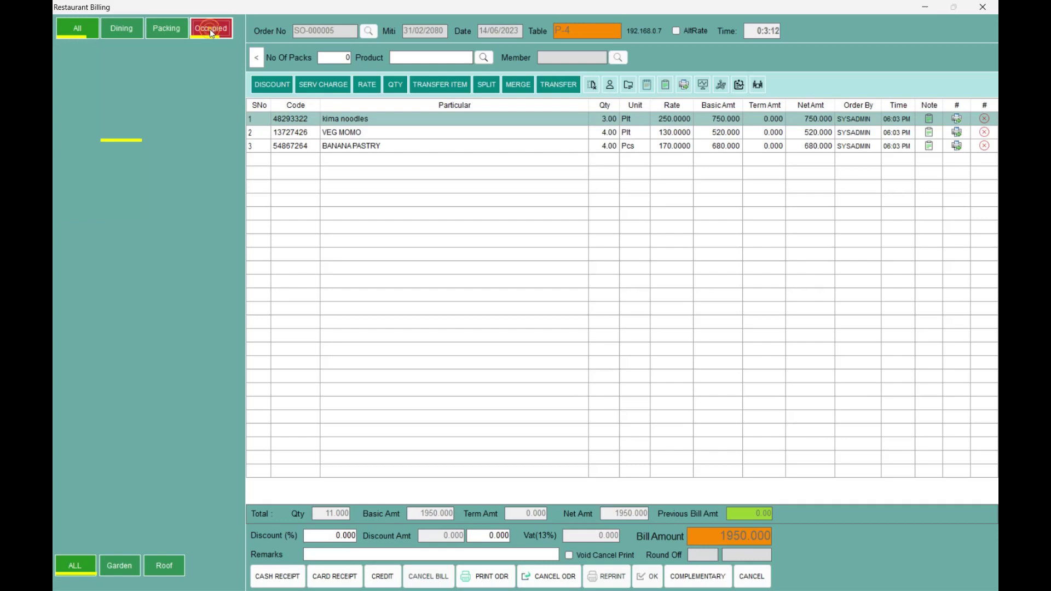
left_click(86, 59)
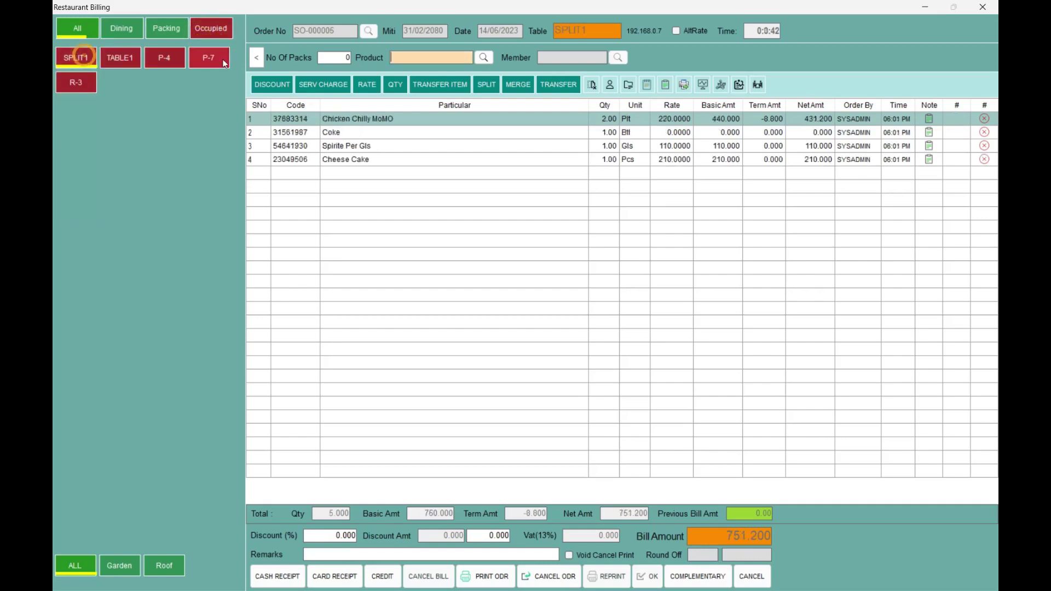
left_click(169, 28)
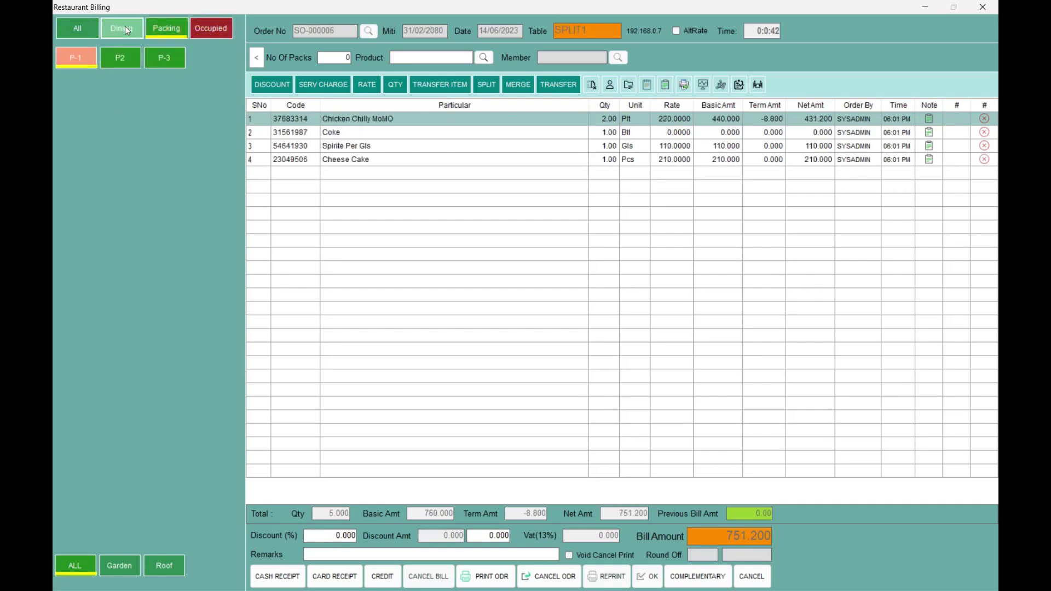
left_click(125, 26)
left_click(78, 32)
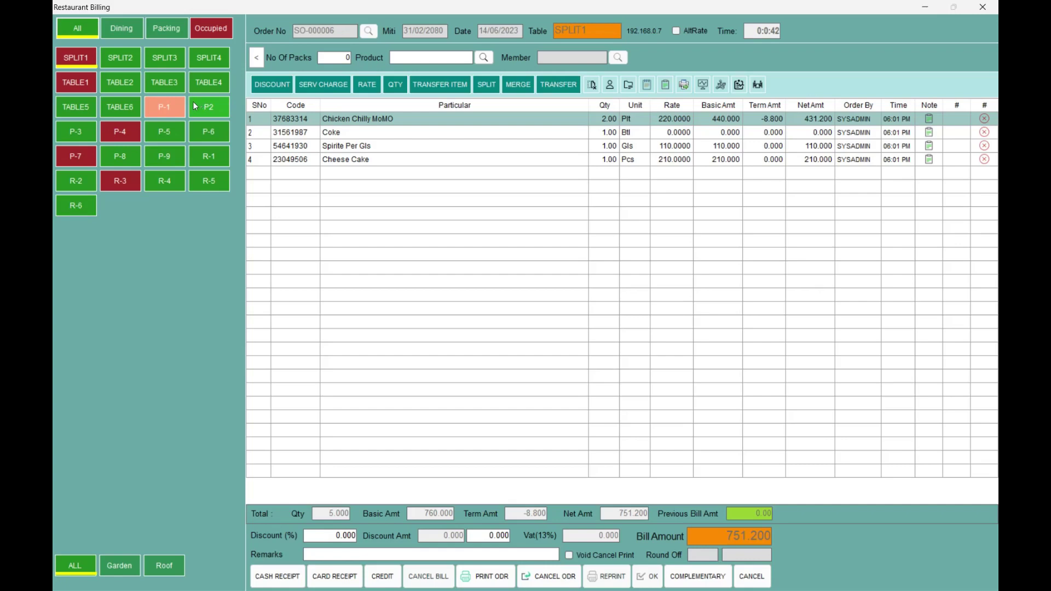
left_click(82, 88)
left_click(121, 134)
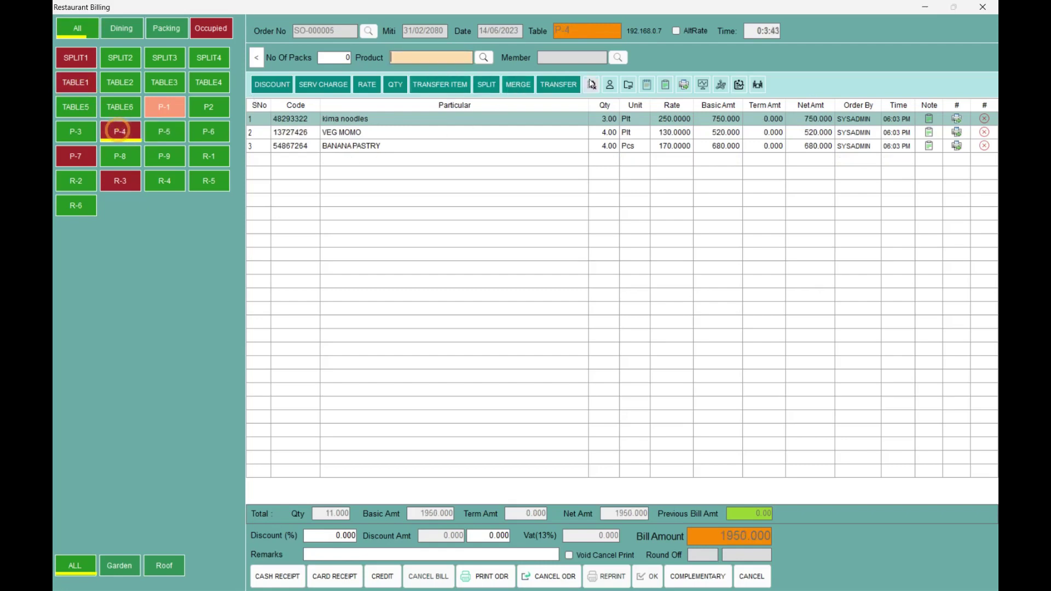
- Merge TABLE1 into P-4, confirm TABLE1 is empty, and reload P-4's 2655.000 bill
left_click(519, 83)
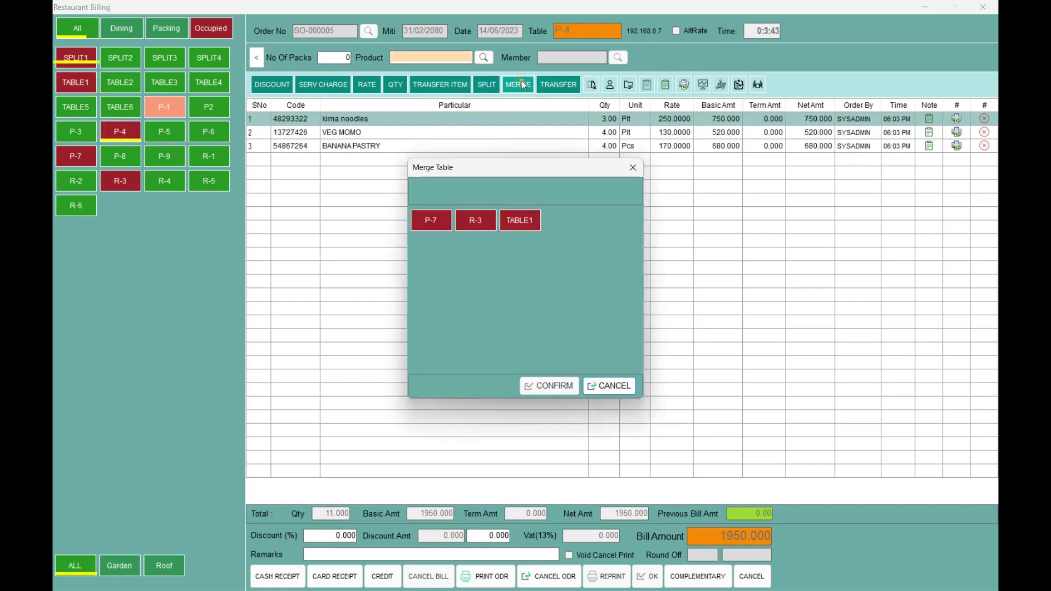
left_click(527, 222)
left_click(546, 387)
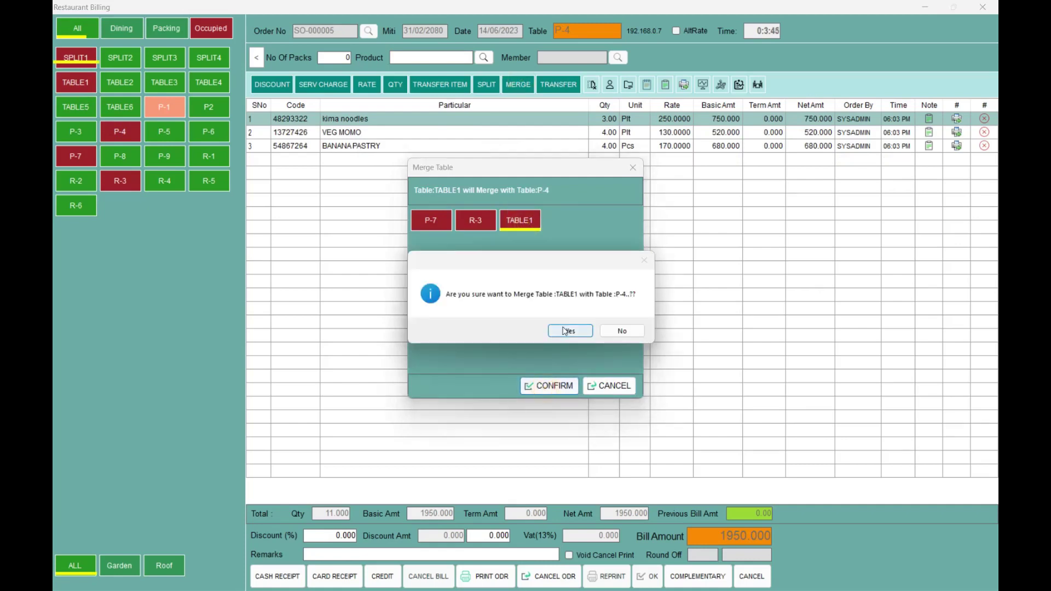
left_click(569, 331)
left_click(111, 134)
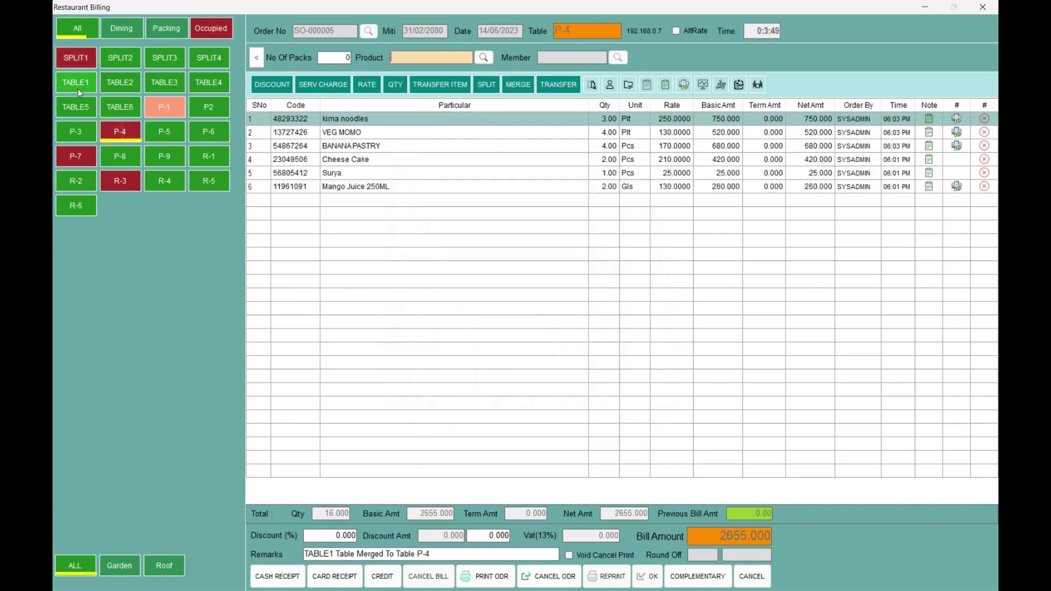
left_click(78, 85)
left_click(127, 139)
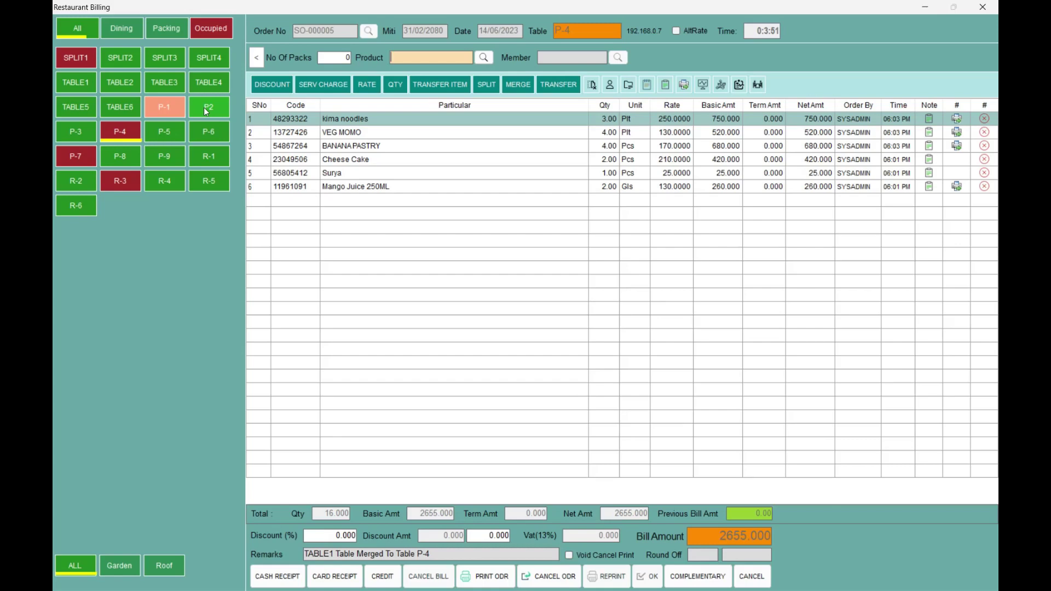
left_click(121, 137)
left_click(114, 134)
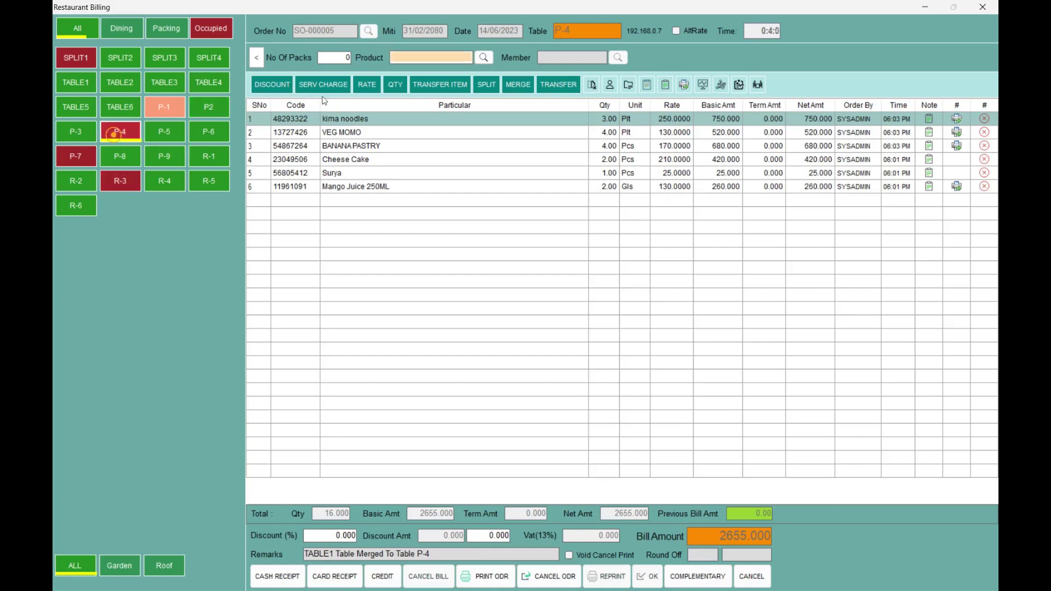
- Move P-4's entire 2655.000 order to TABLE6, leaving P-4 free
left_click(557, 85)
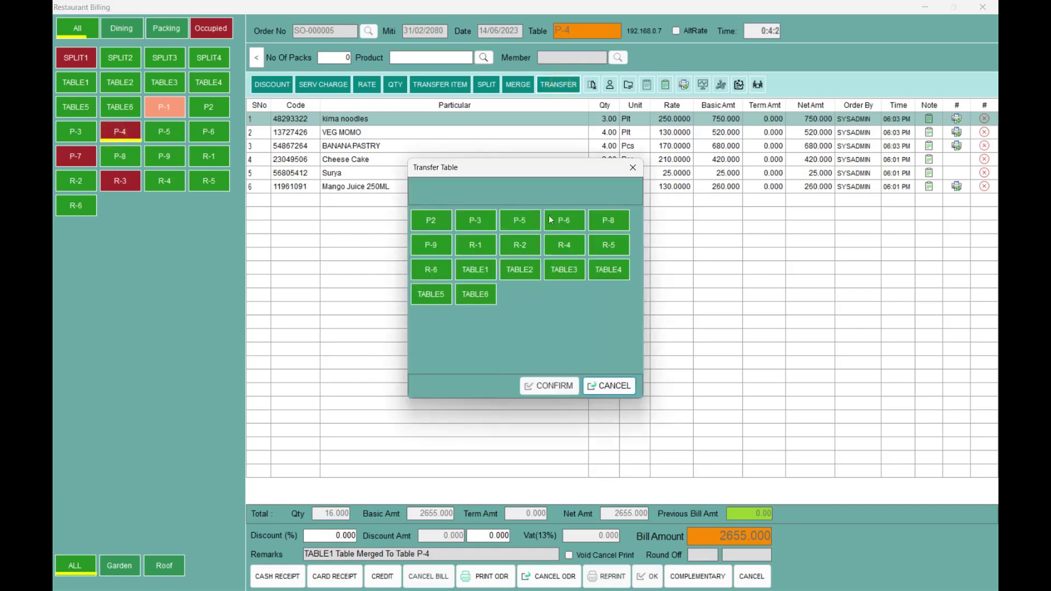
left_click(474, 299)
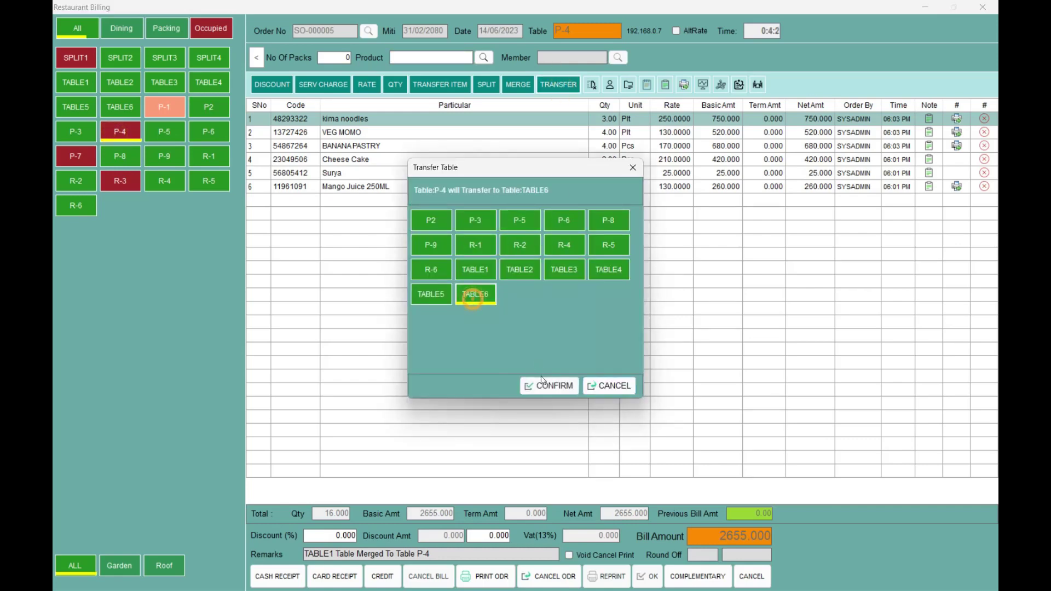
left_click(542, 383)
key("Return")
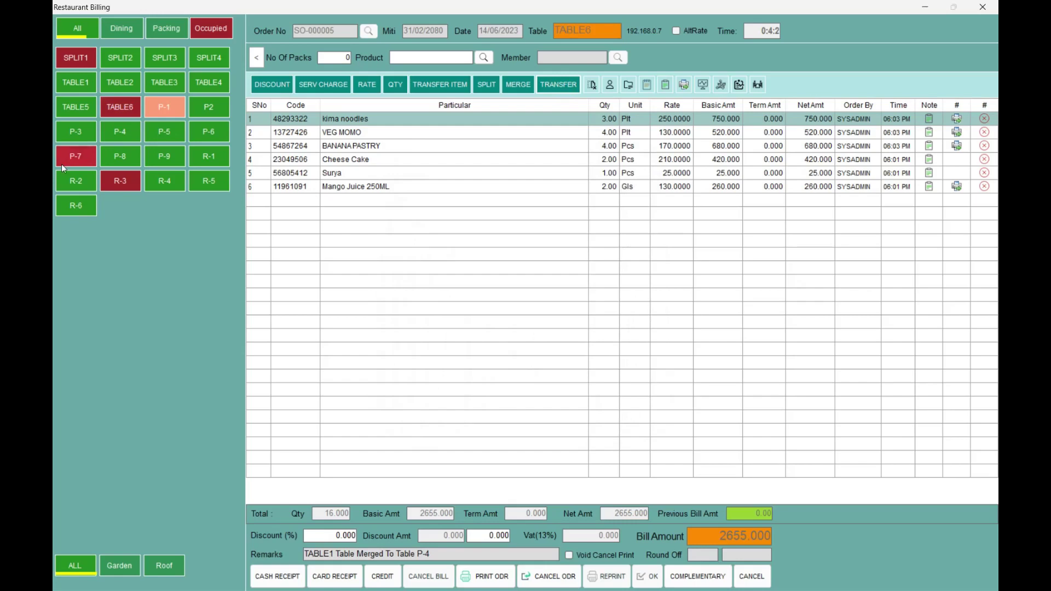
left_click(130, 133)
left_click(119, 106)
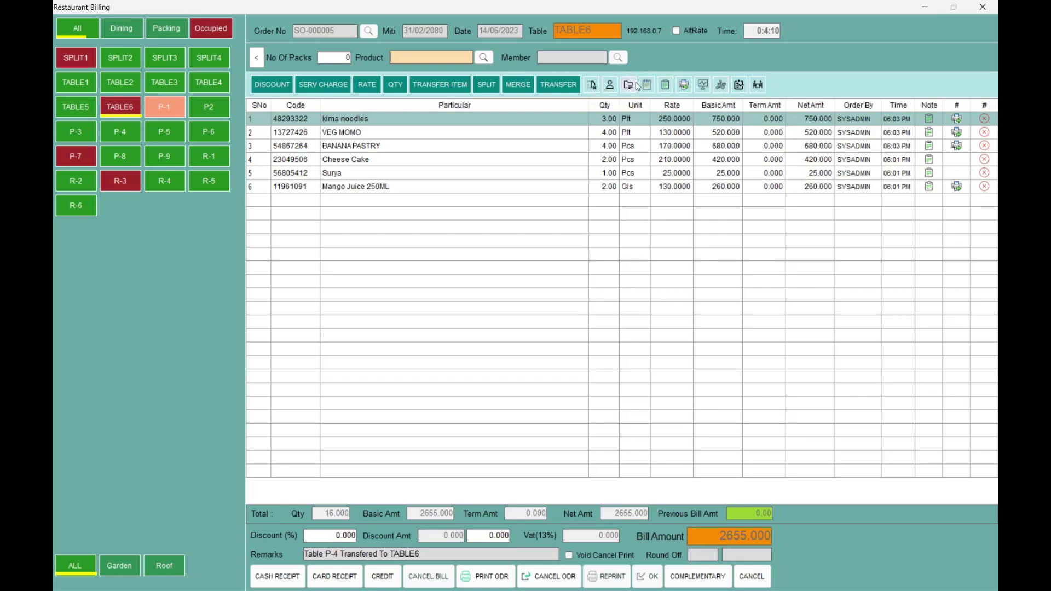
- Glance at the Day Closing report, print TABLE6's order, and close Order Details unsaved
left_click(648, 84)
left_click(659, 126)
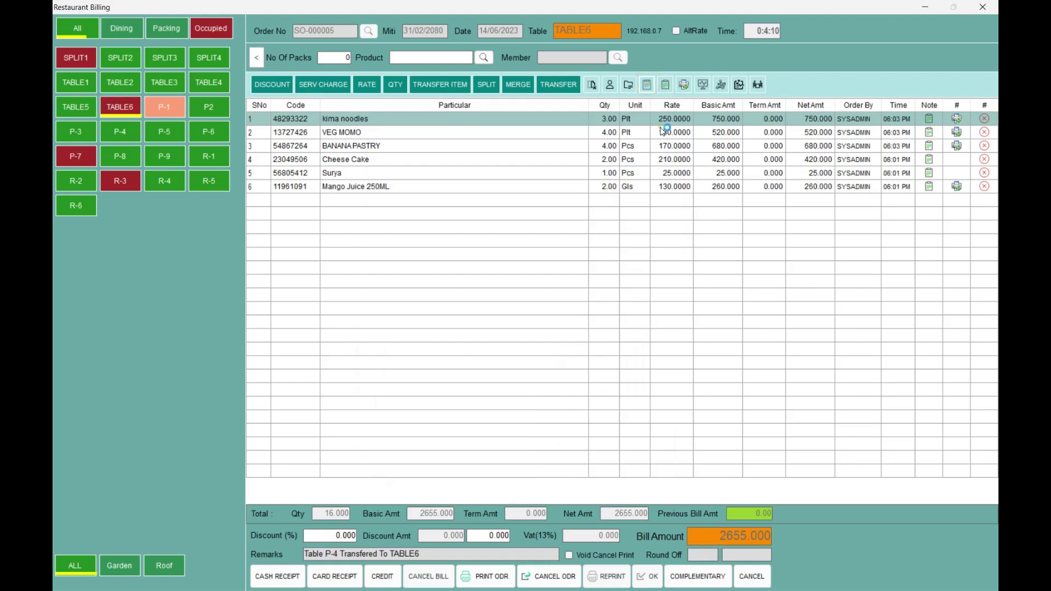
left_click(683, 85)
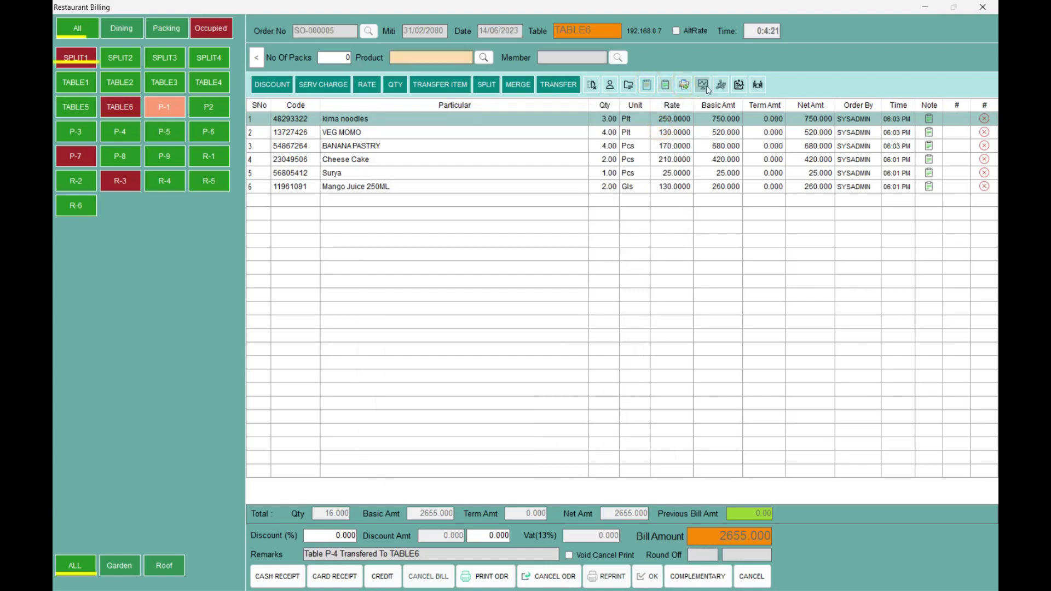
left_click(706, 88)
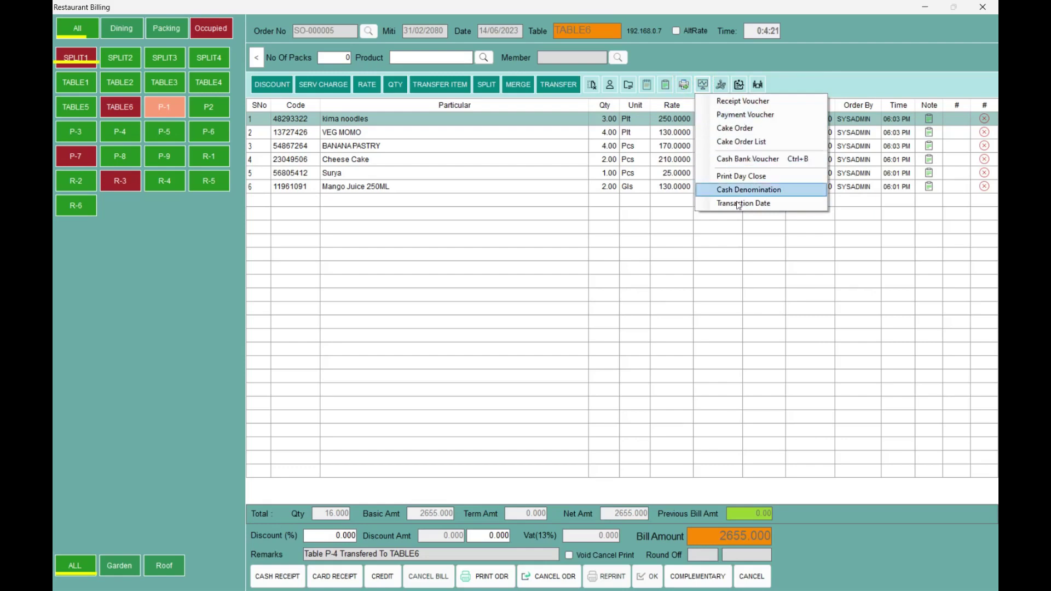
left_click(721, 84)
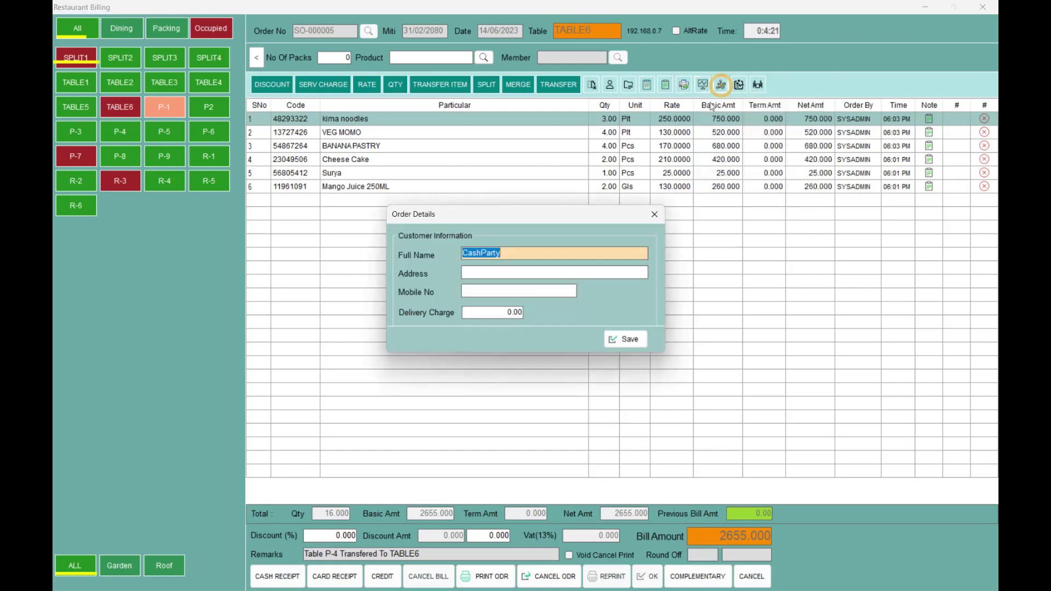
left_click(656, 215)
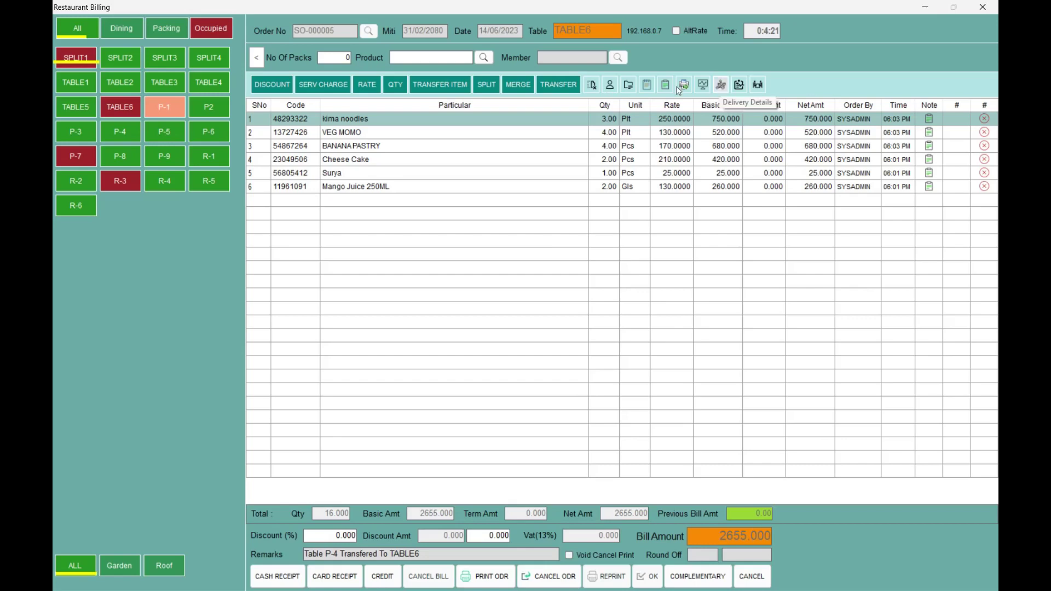
- Save TABLE6's customer full name, address, mobile number and 100 delivery charge, then print the order
left_click(119, 102)
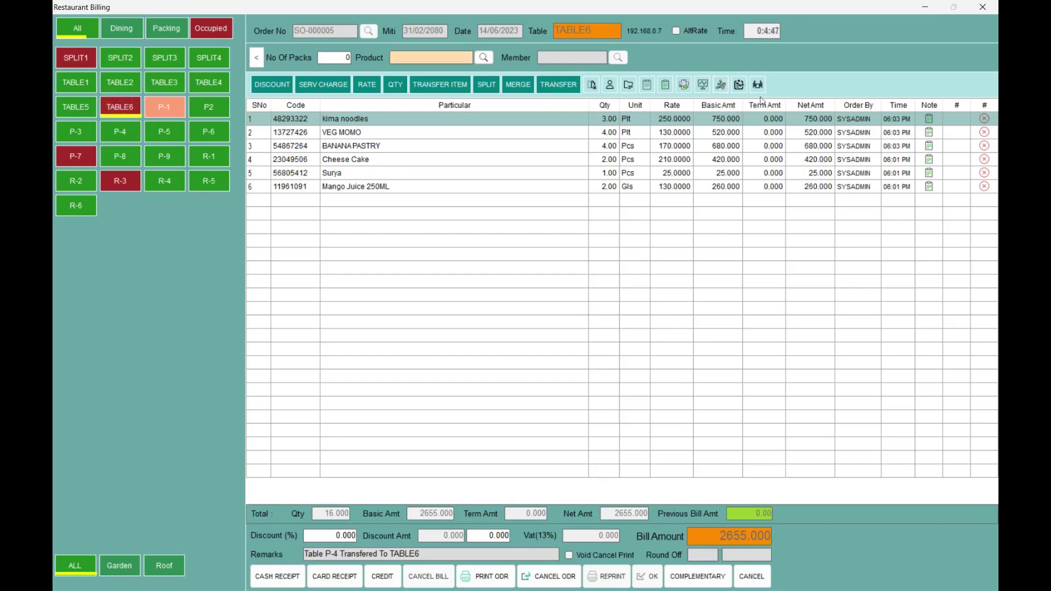
left_click(721, 84)
type("Sujan")
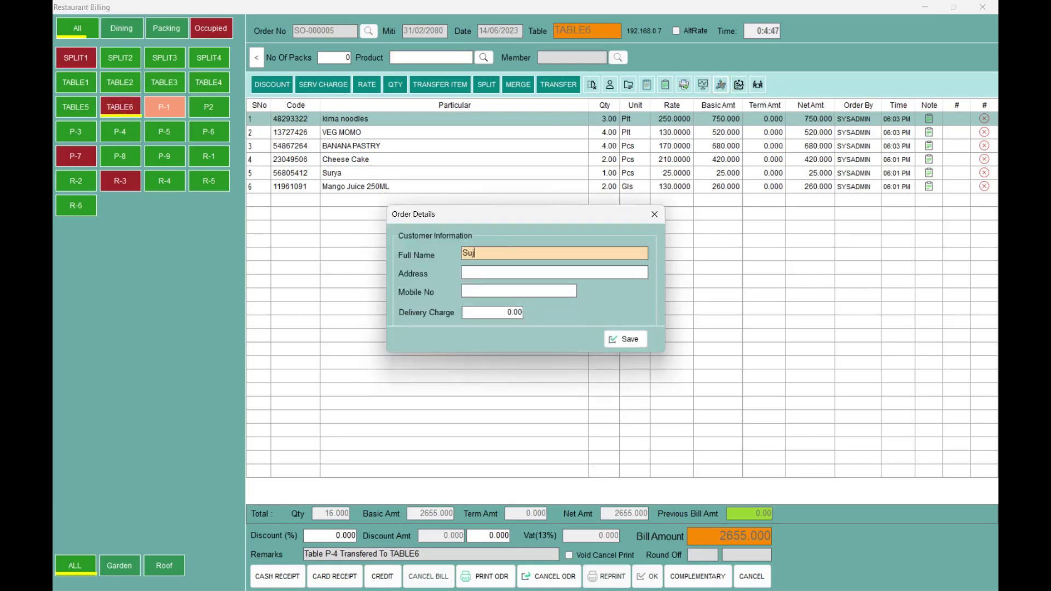
key("Tab")
type("Dilibazar")
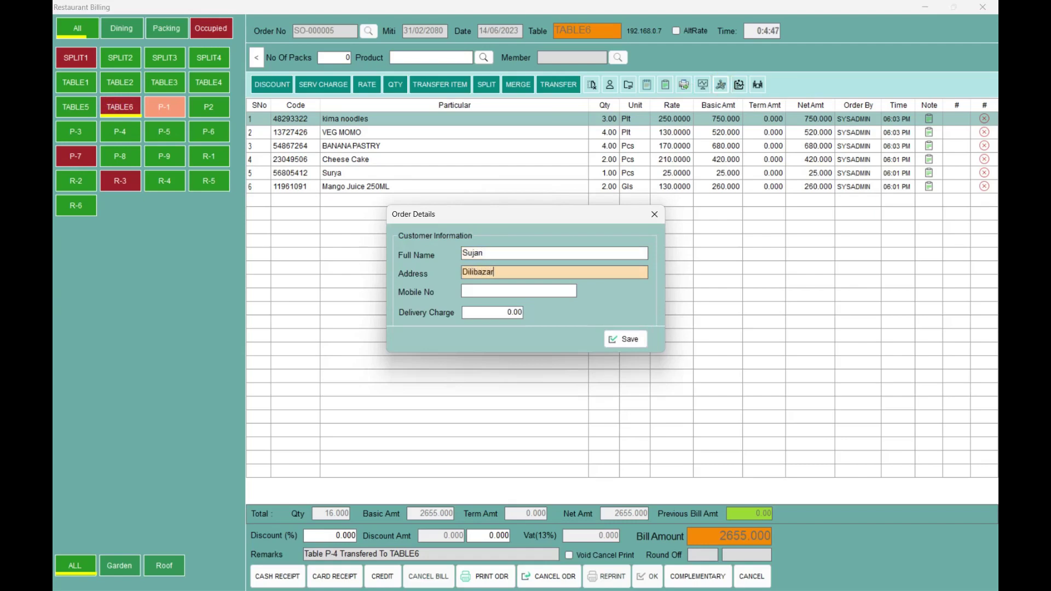
key("Tab")
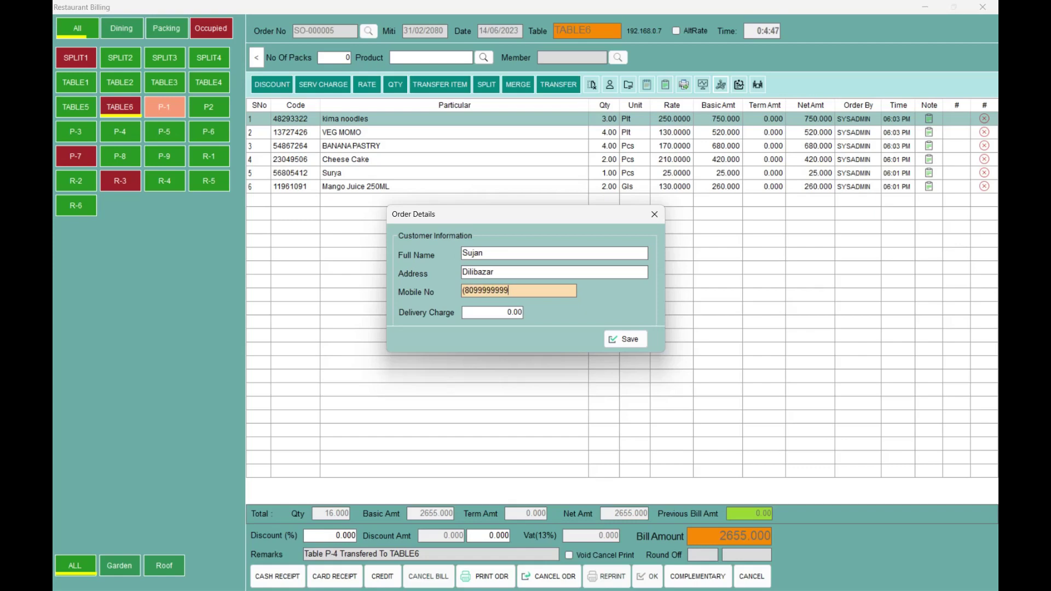
key("Delete")
key("Tab")
type("100")
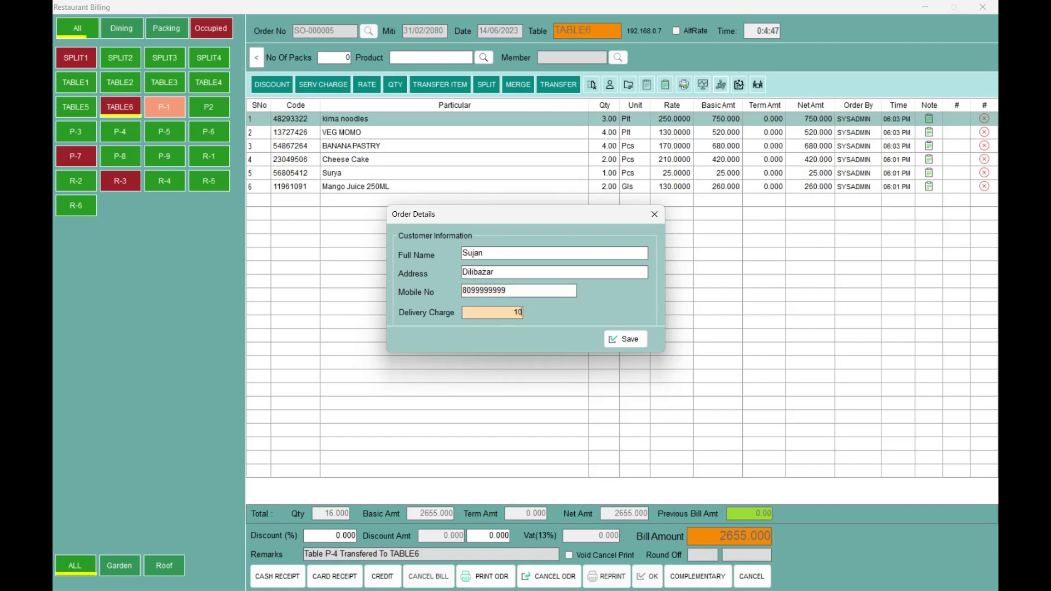
key("Tab")
key("Return")
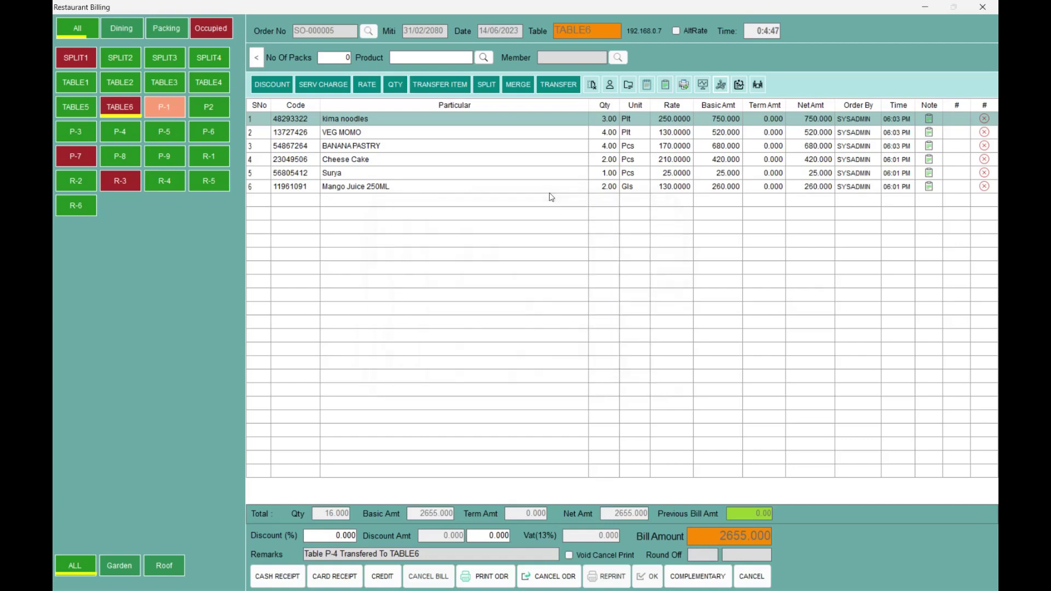
left_click(493, 572)
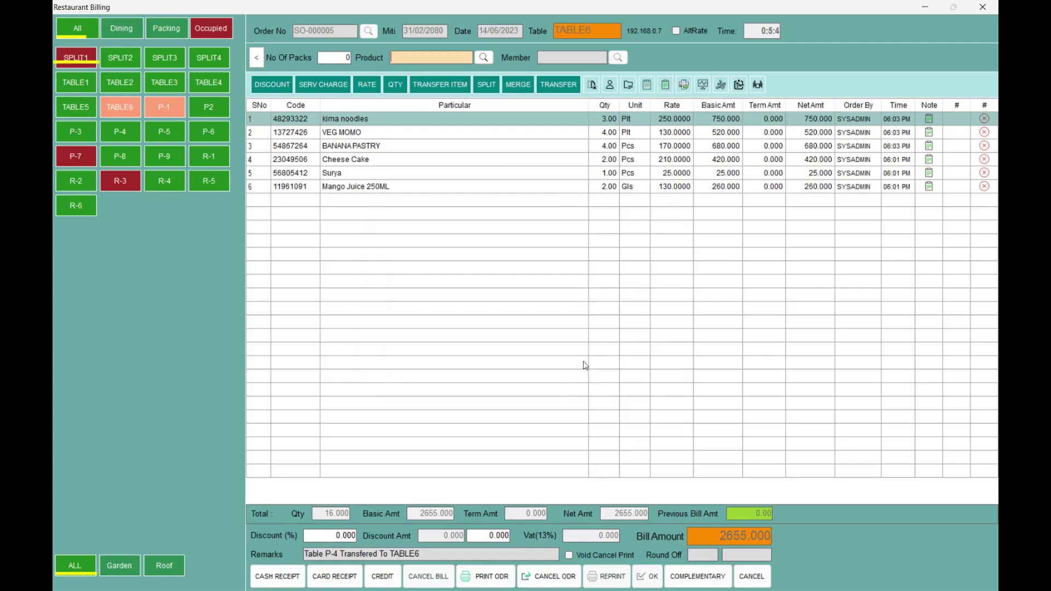
- Open table P-1's order, then SPLIT1's 751.200 order
left_click(157, 115)
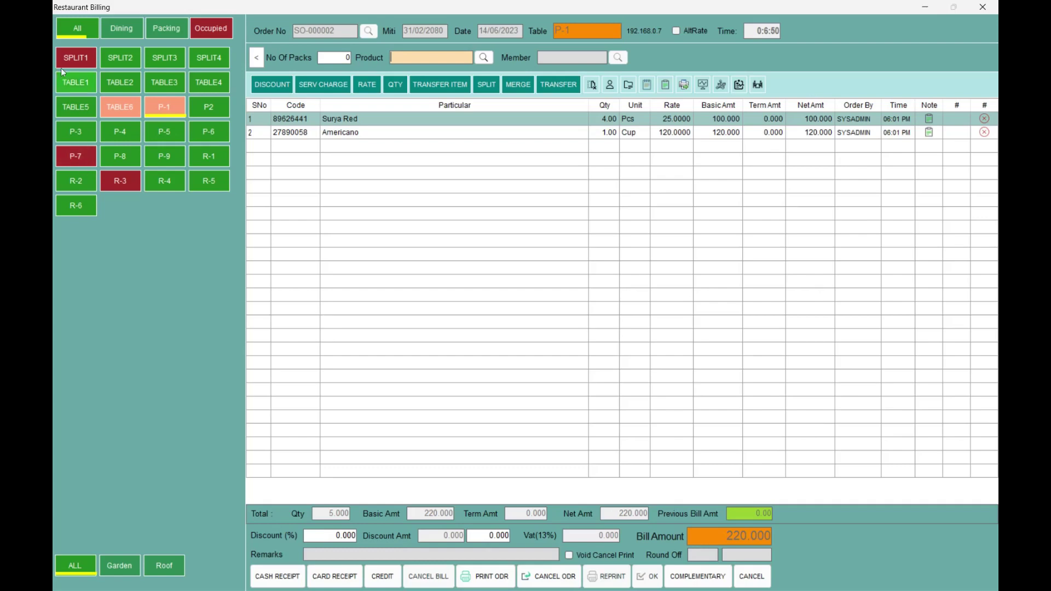
left_click(76, 59)
- Settle SPLIT1's 751.200 bill in cash, tendering 800 with 48.800 returned
left_click(265, 582)
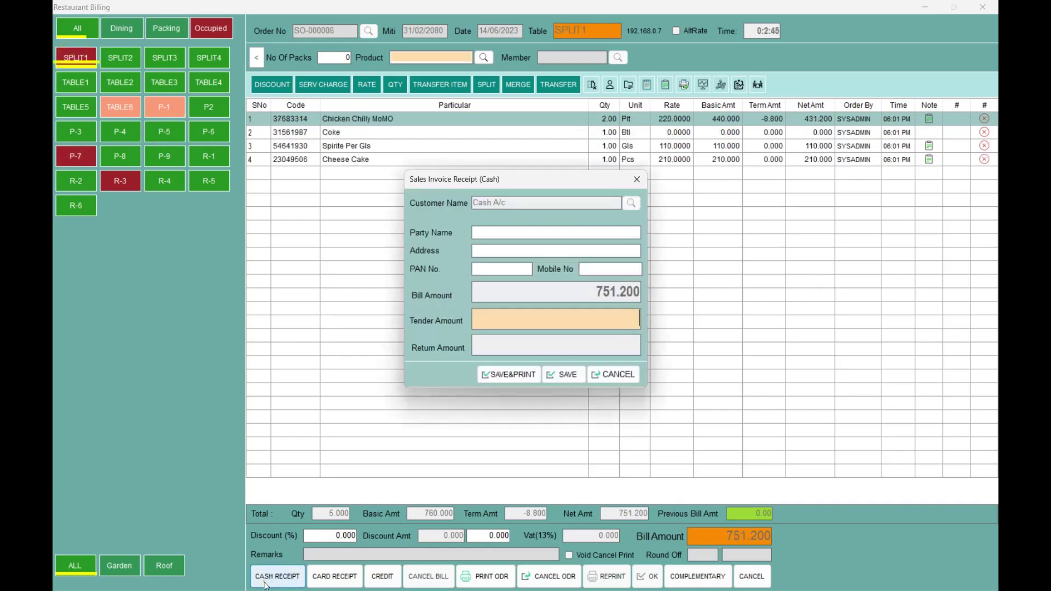
type("800")
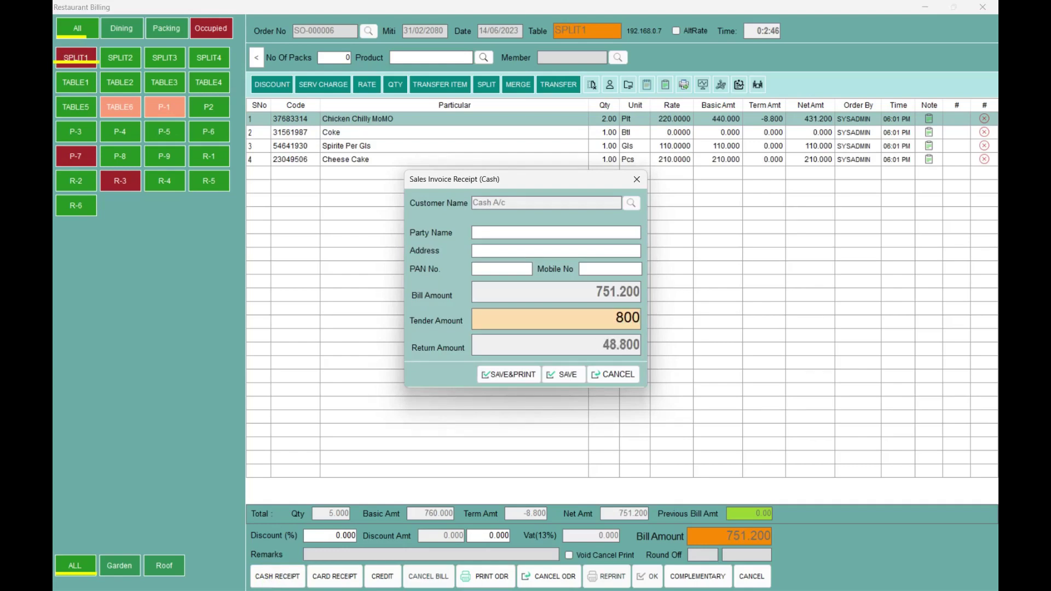
key("Return")
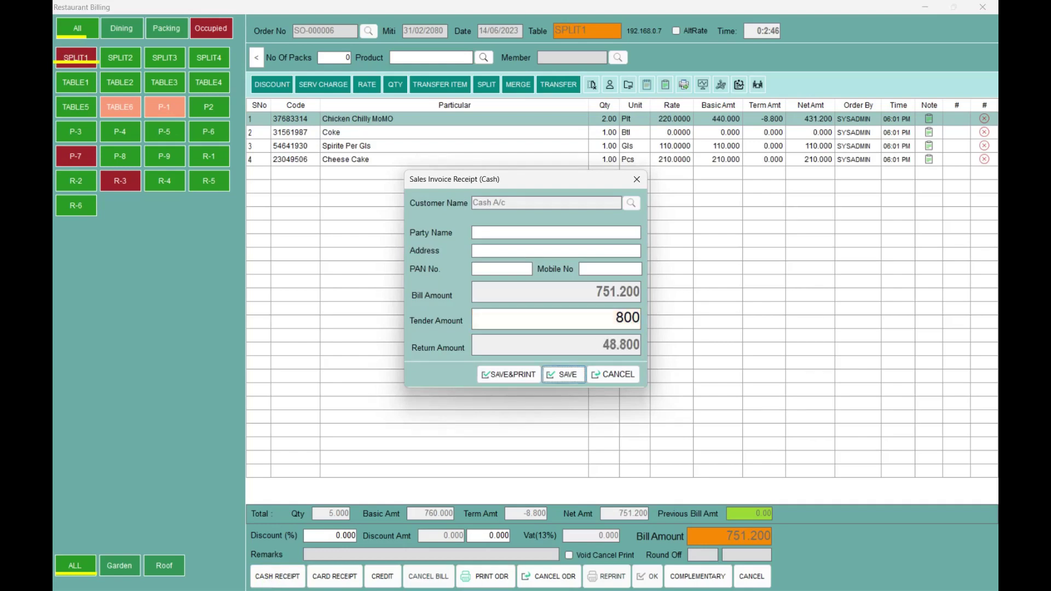
key("Return")
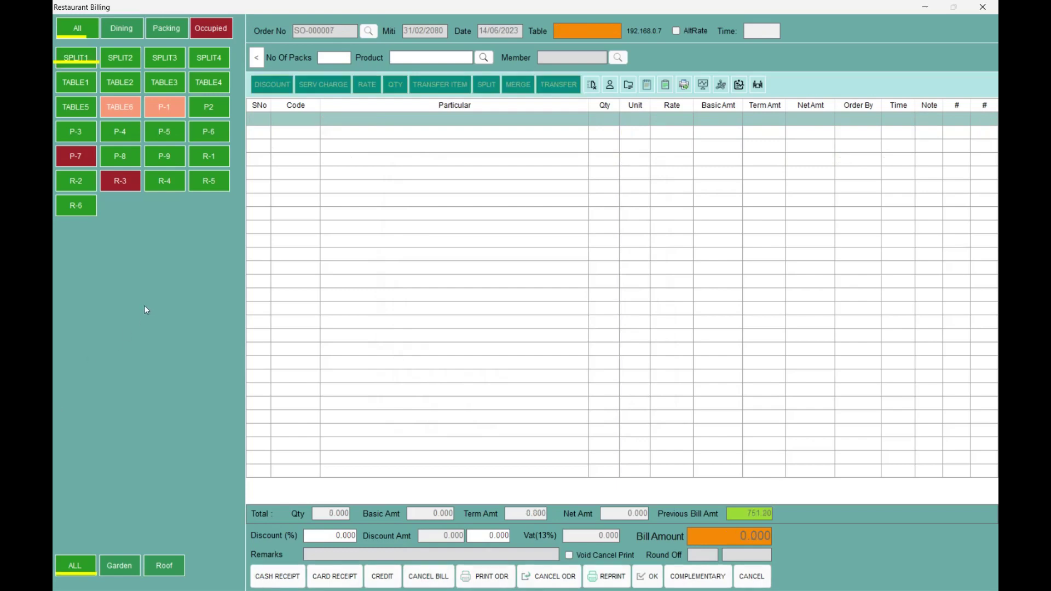
- Start a card receipt for TABLE6's 2655 bill with Esewa as the bank ledger
left_click(118, 107)
left_click(348, 572)
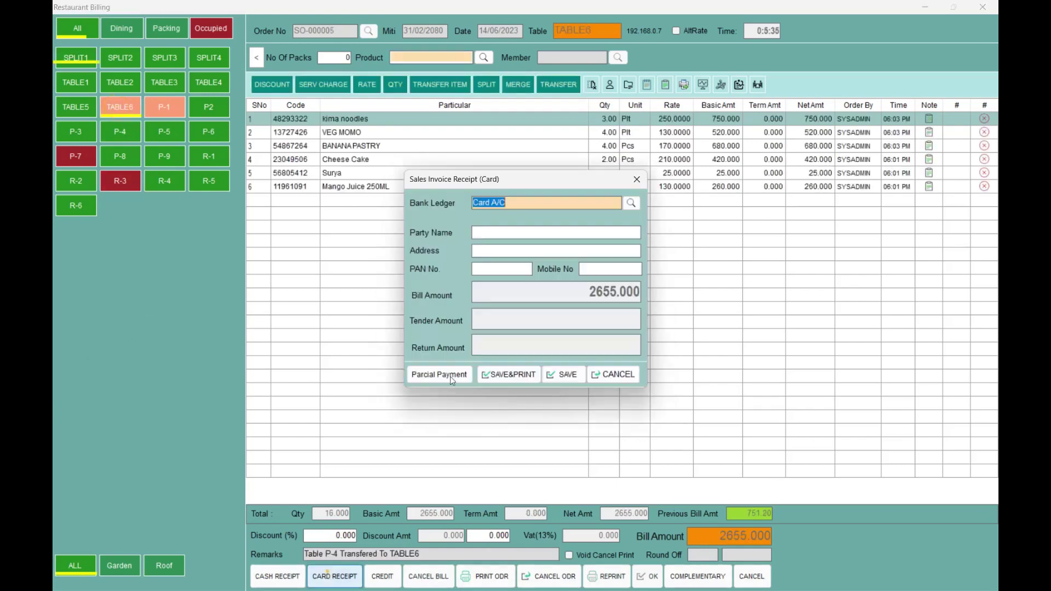
key("Return")
key("Down")
key("Down")
key("Up")
key("Up")
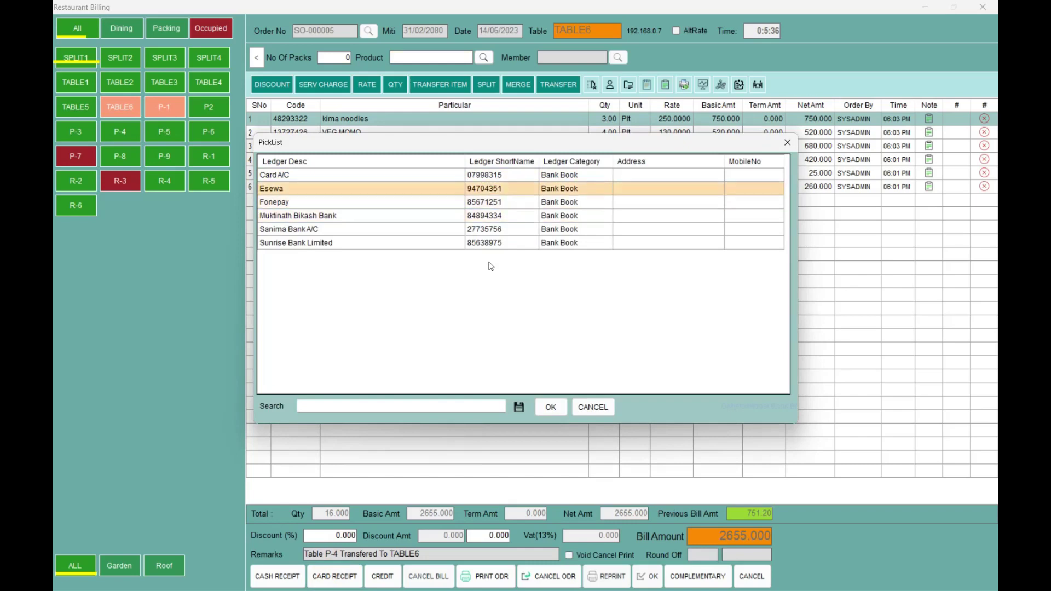
key("Return")
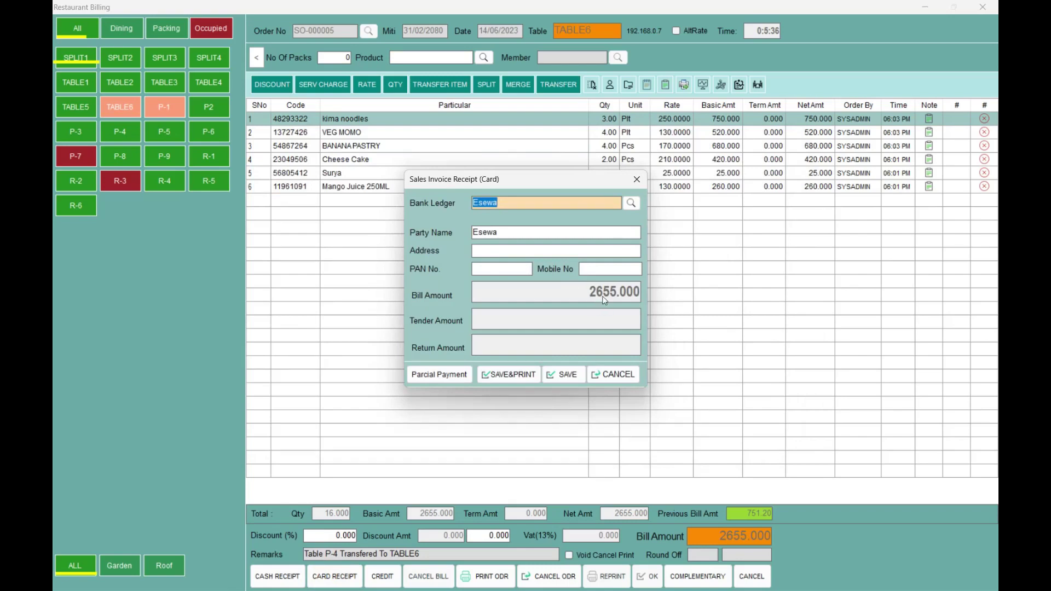
- Split the payment into 200 cash and 2455 by card, then save the receipt
left_click(436, 376)
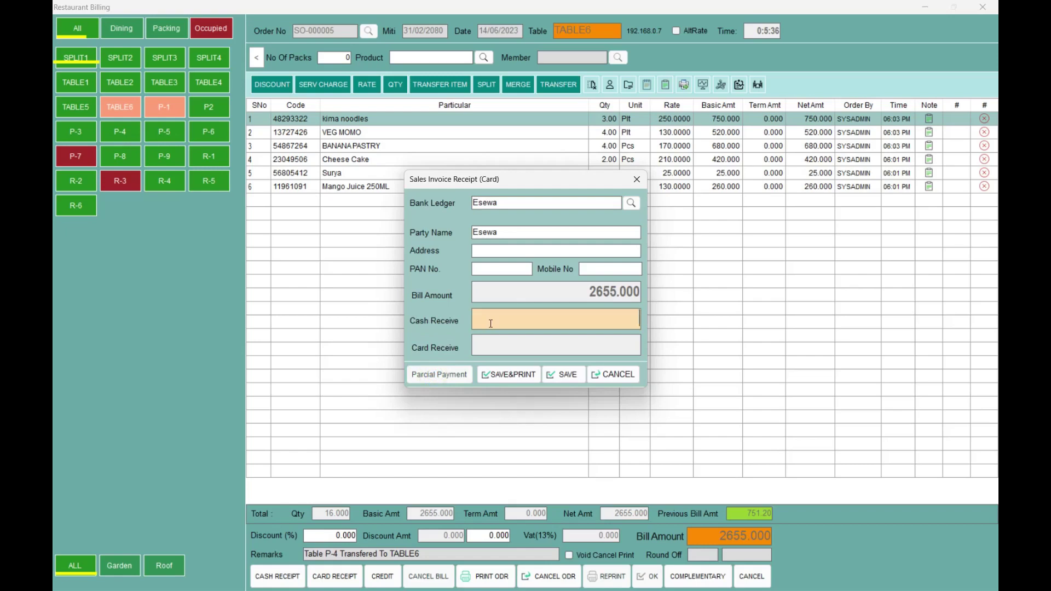
type("200")
key("Return")
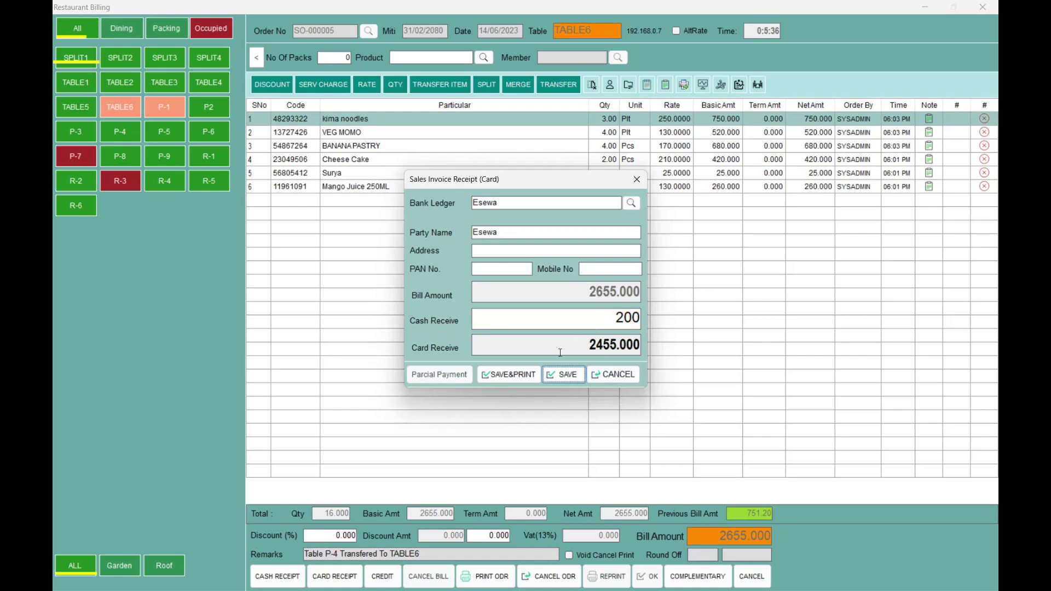
left_click(561, 377)
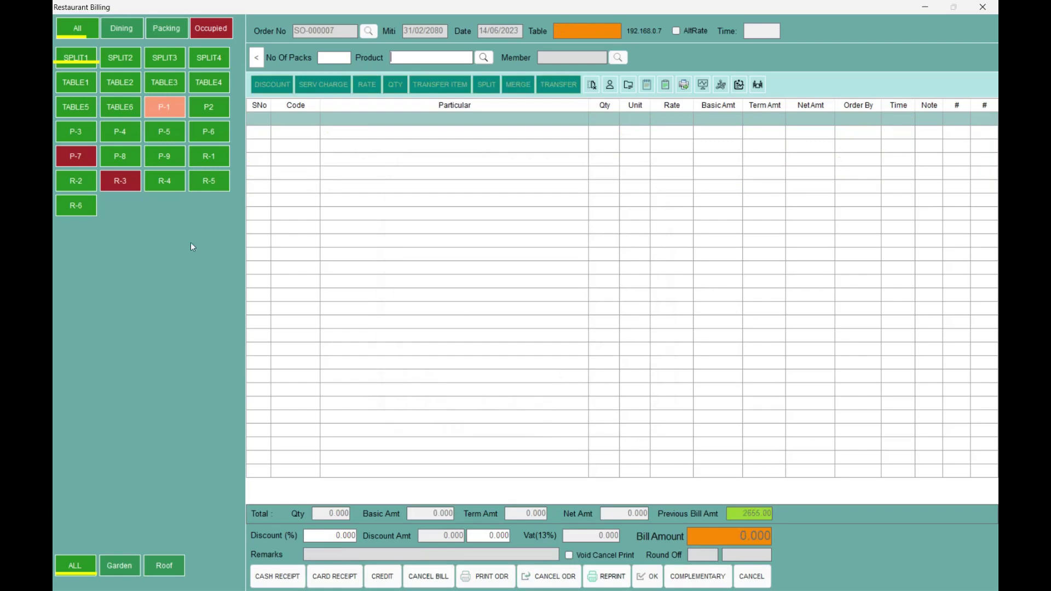
- Open P-7's 2305 bill in a credit receipt and search customers for 'Ki' without choosing one
left_click(76, 156)
left_click(382, 577)
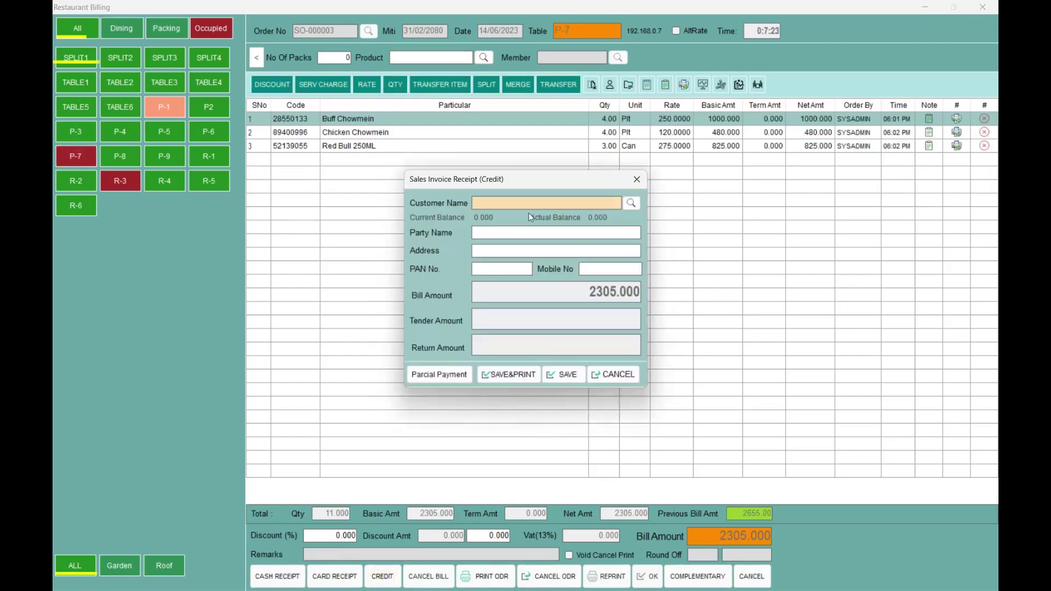
left_click(495, 250)
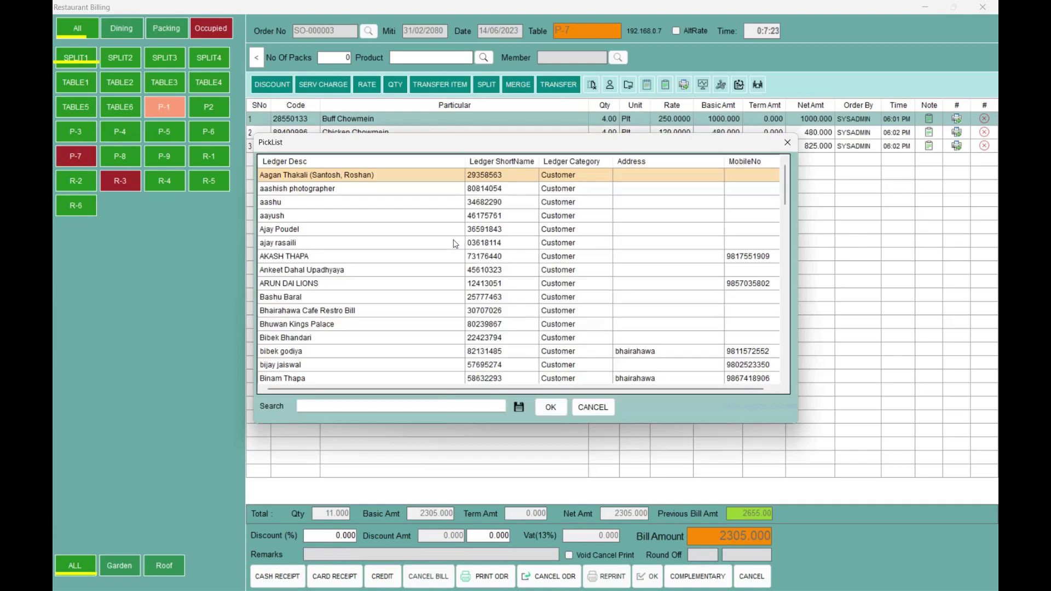
type("Ki")
key("Down")
key("Up")
key("Escape")
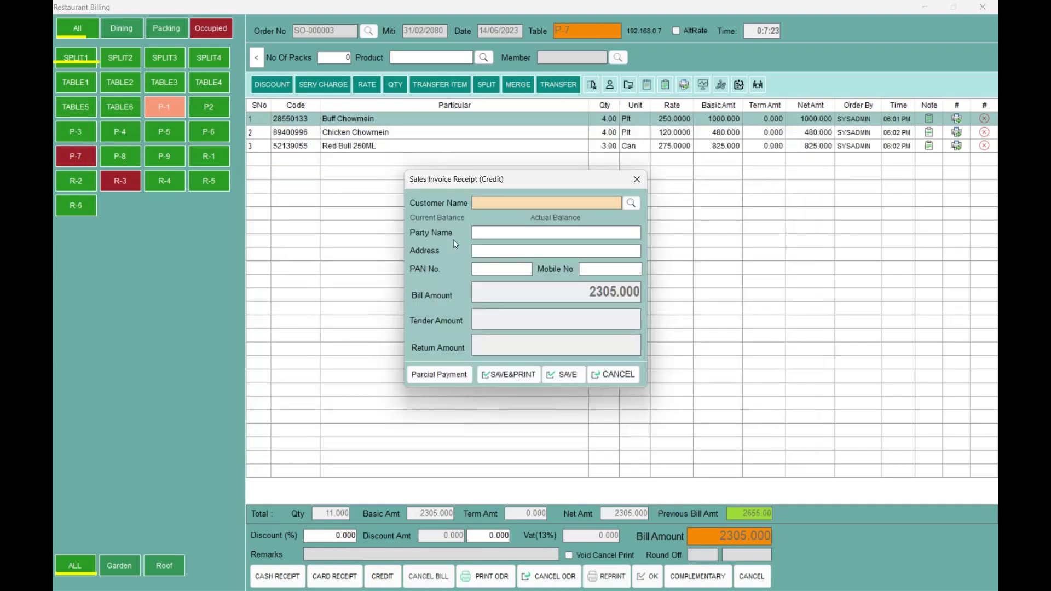
- Create a new customer ledger with the customer's name, address and phone numbers, and save P-7's credit bill to it
key("F2")
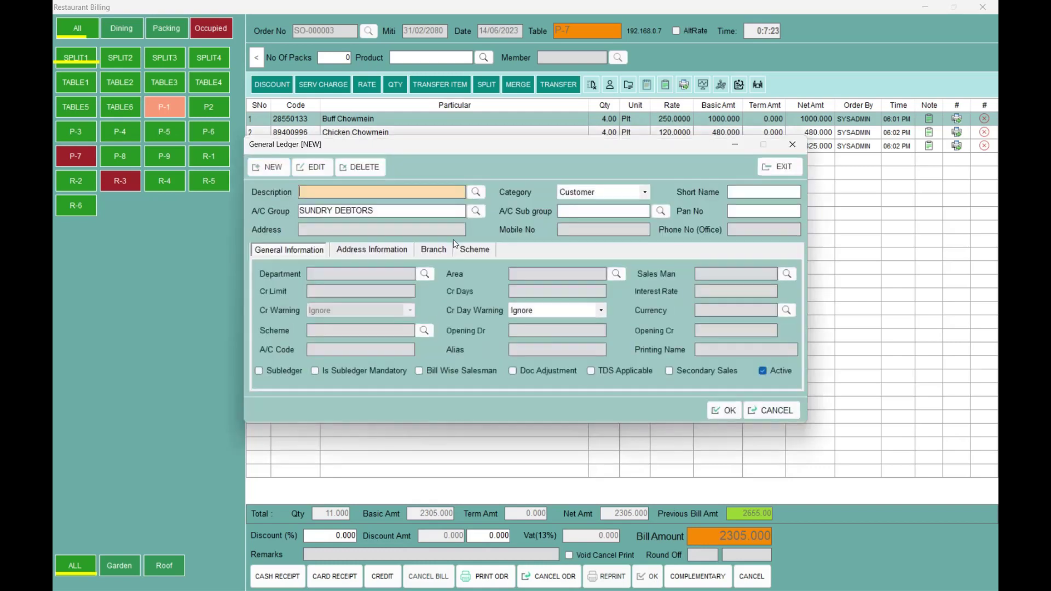
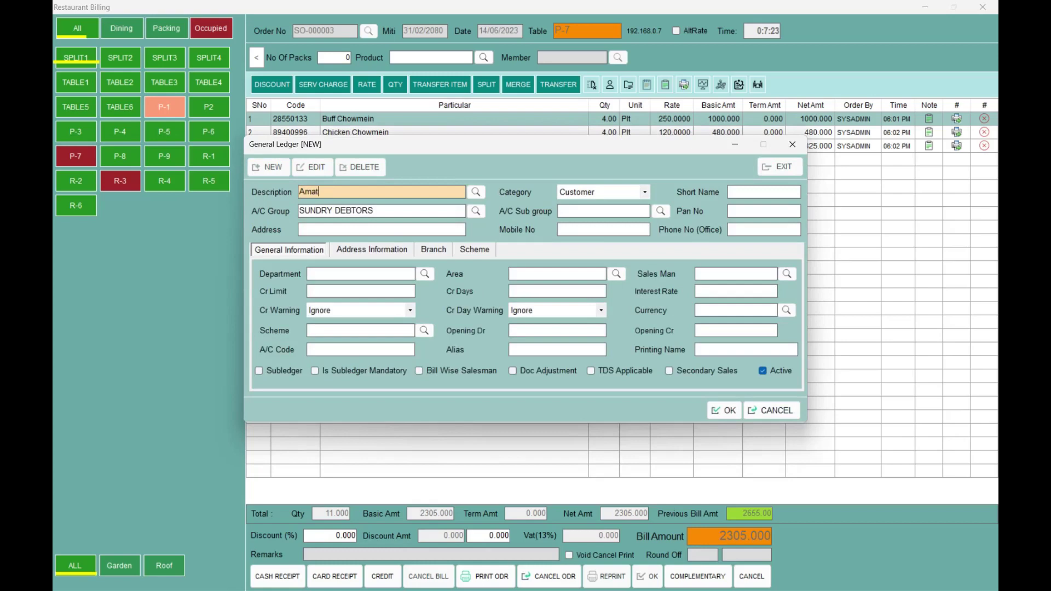
key("Tab")
key("Tab")
key("Tab")
key("Tab")
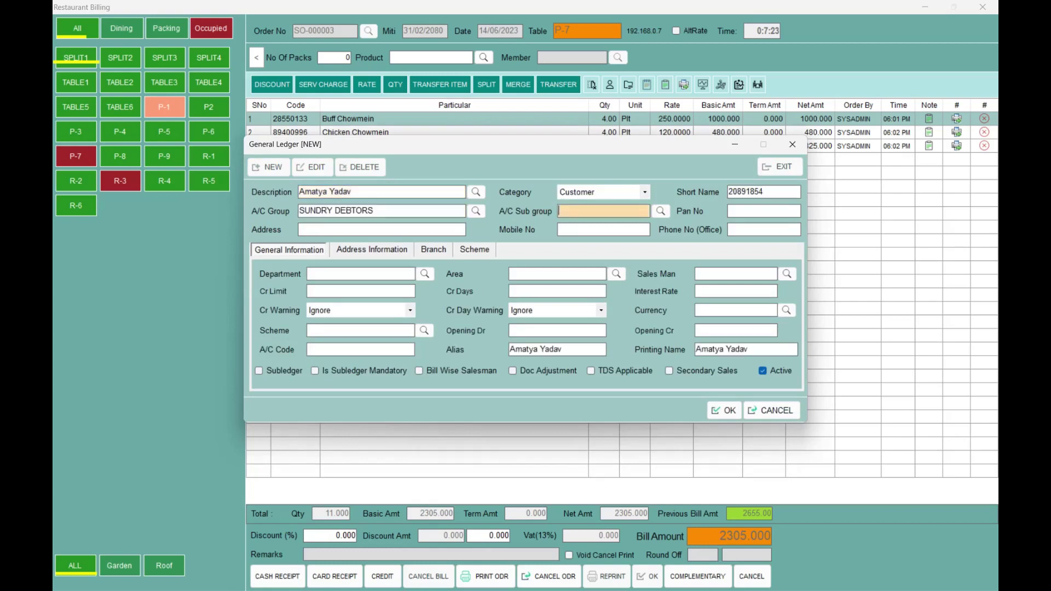
type("000000000")
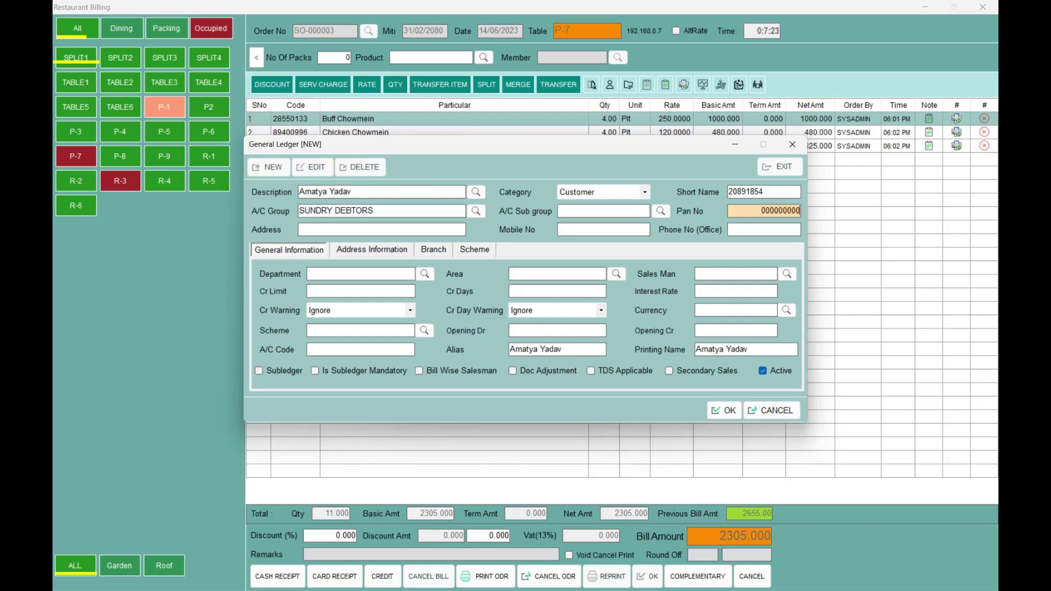
key("Tab")
type("il")
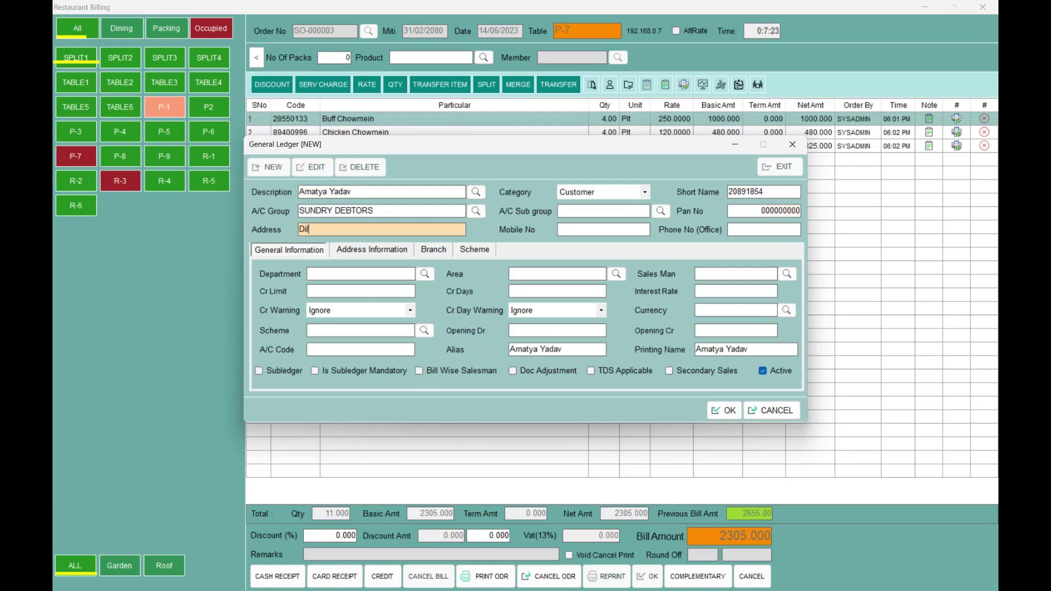
type("iabzar")
key("Tab")
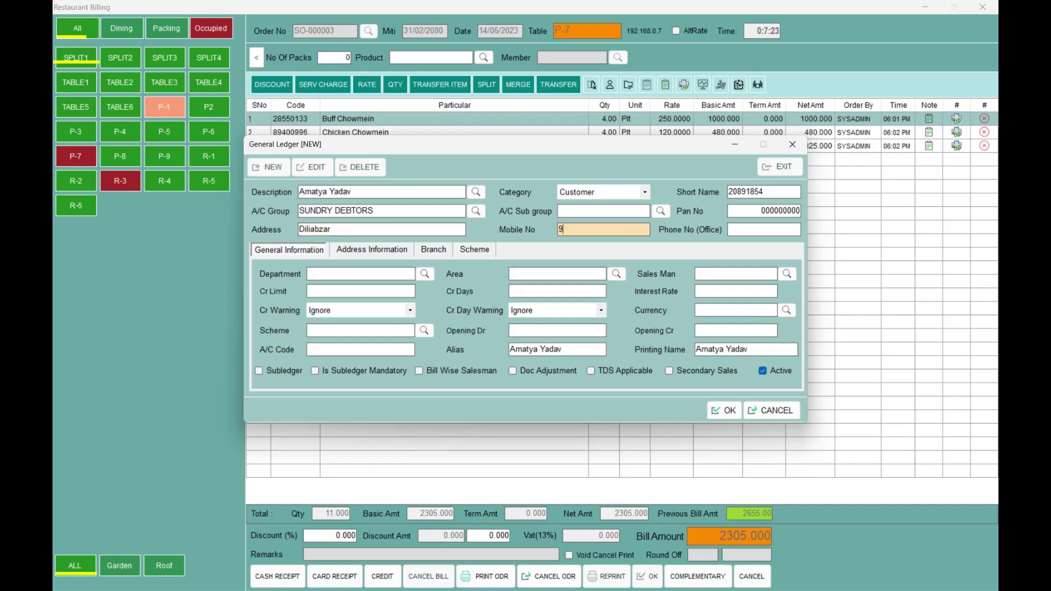
key("Tab")
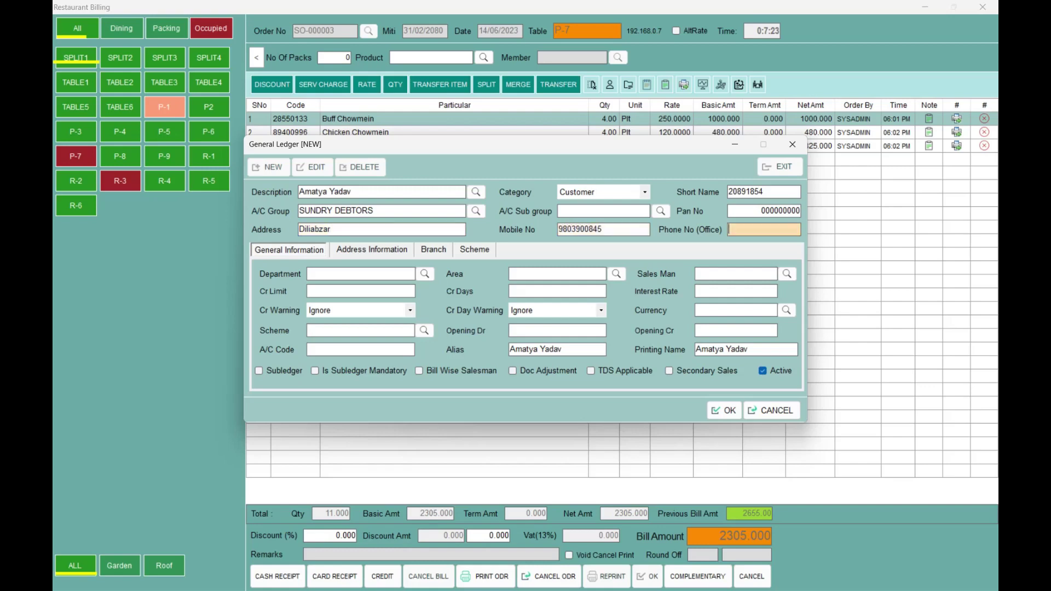
type("98039008")
key("Return")
key("Return")
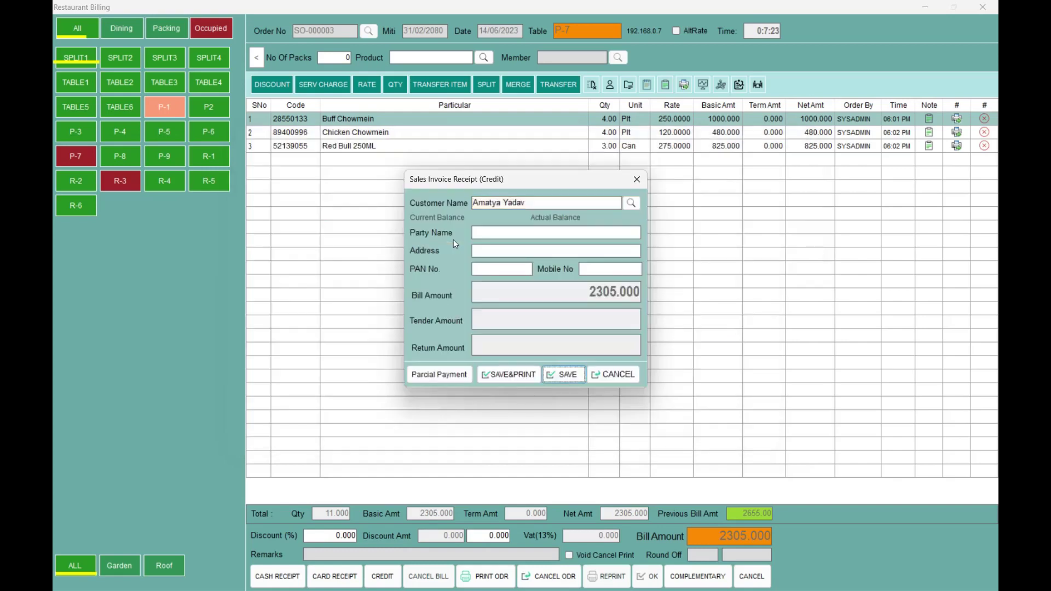
key("Return")
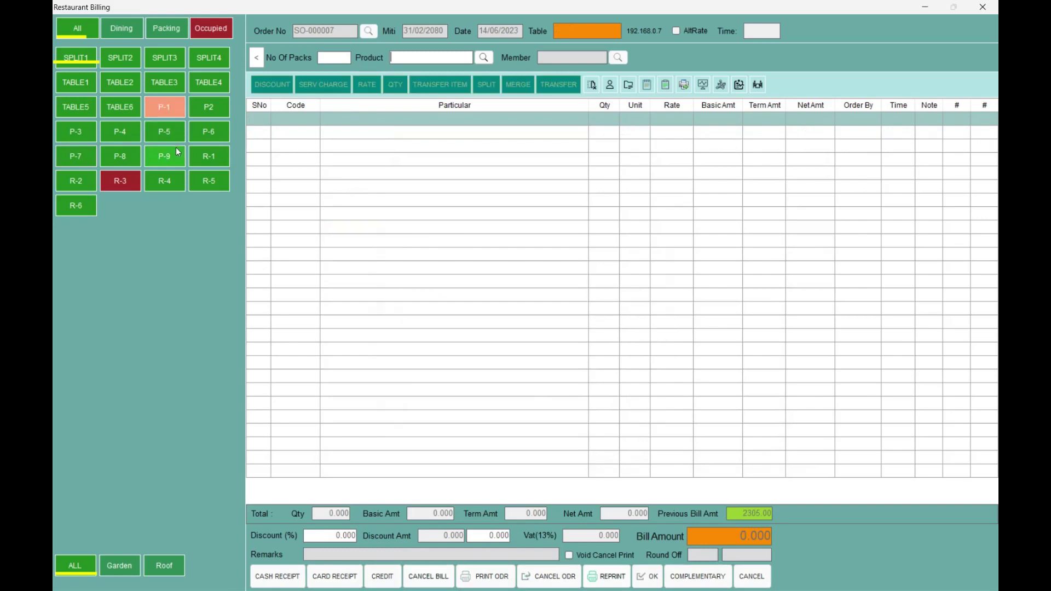
- Order Chicken Chilly MoMO and Afgato on table P-9, totalling 340
left_click(166, 158)
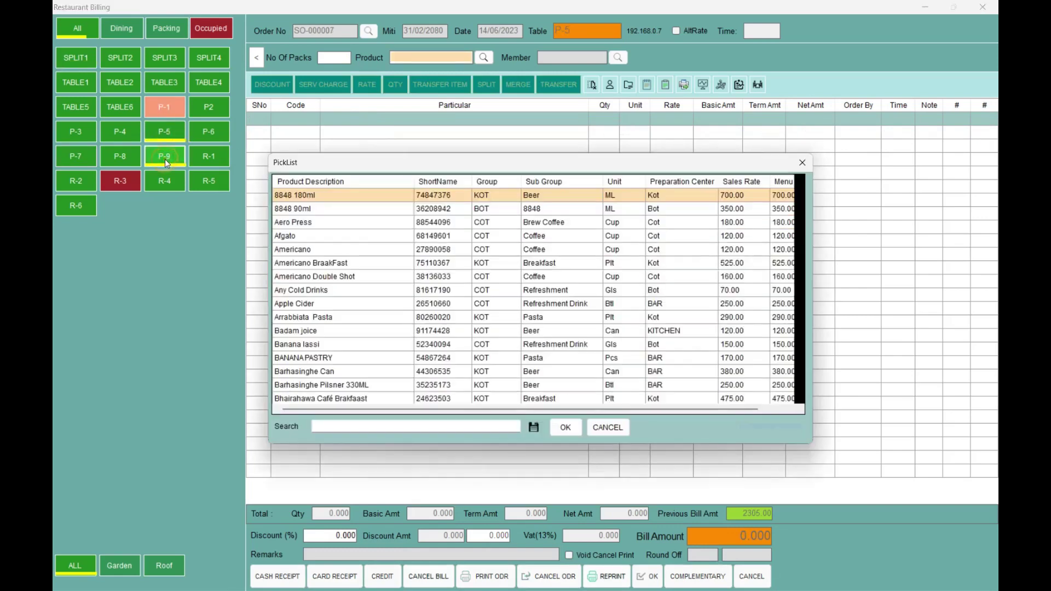
key("Return")
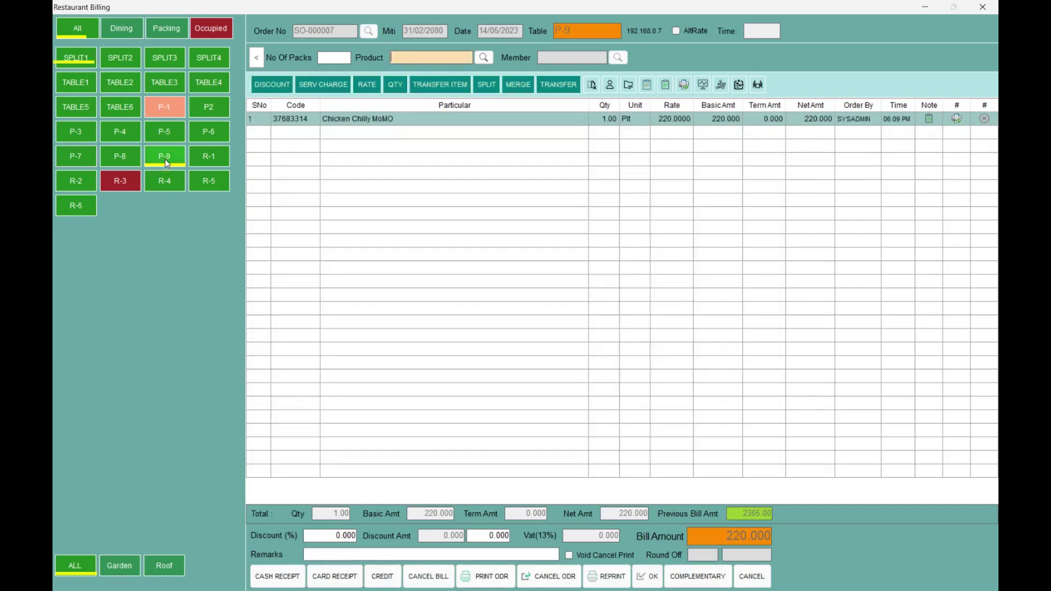
key("Down")
key("Down")
key("Down")
key("Return")
key("Return")
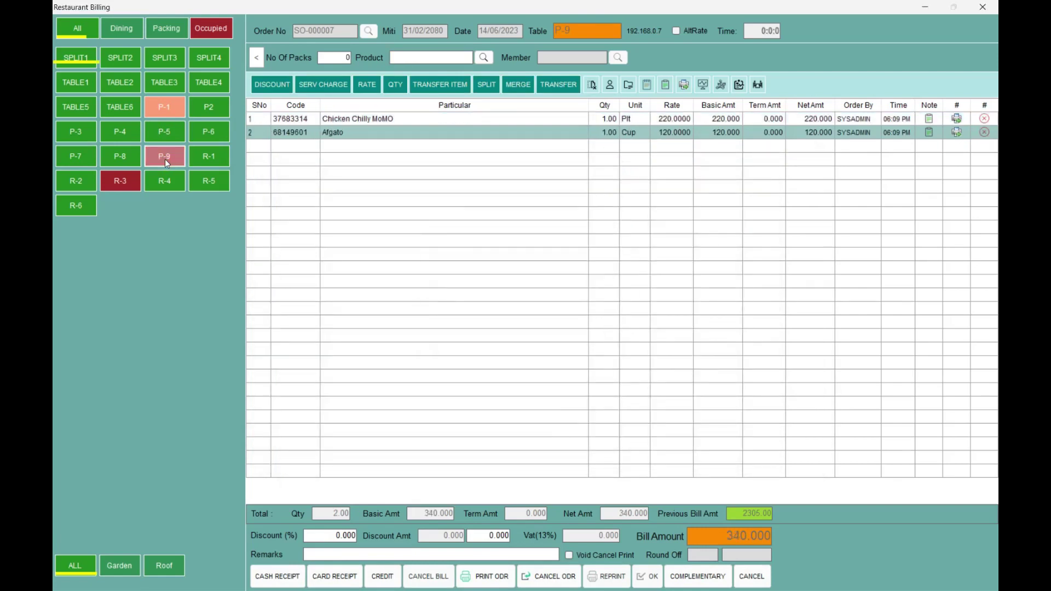
left_click(165, 158)
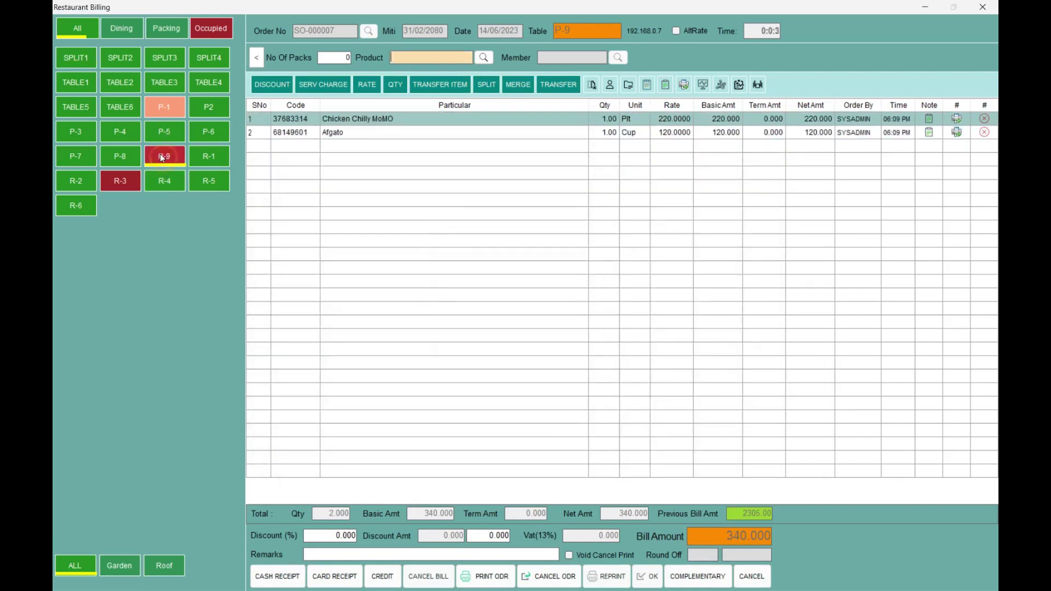
- Start a credit receipt for P-9's 340 bill and select the existing customer
left_click(386, 577)
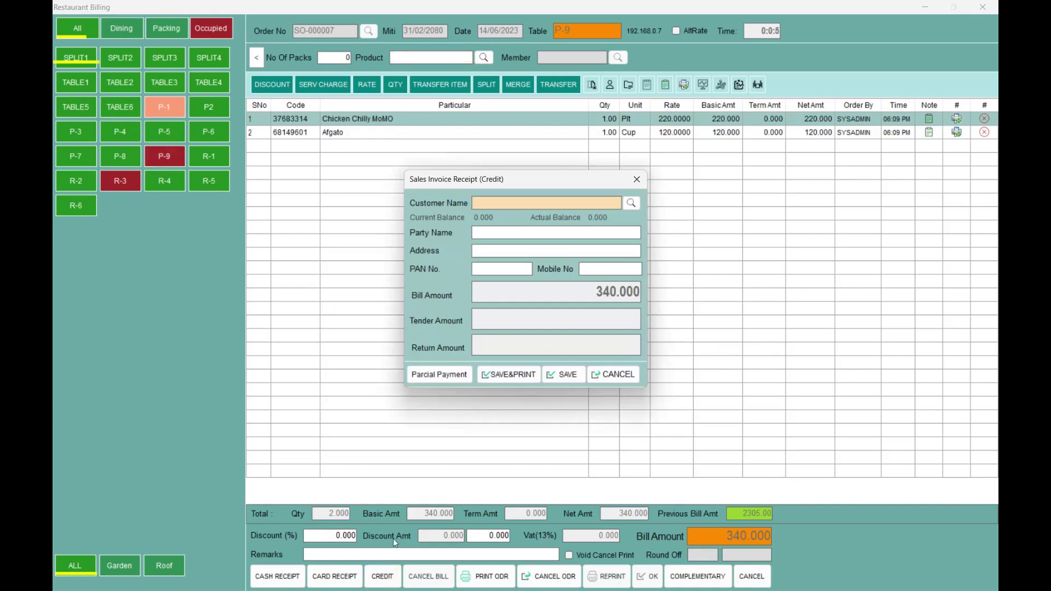
type("Amaty")
key("Return")
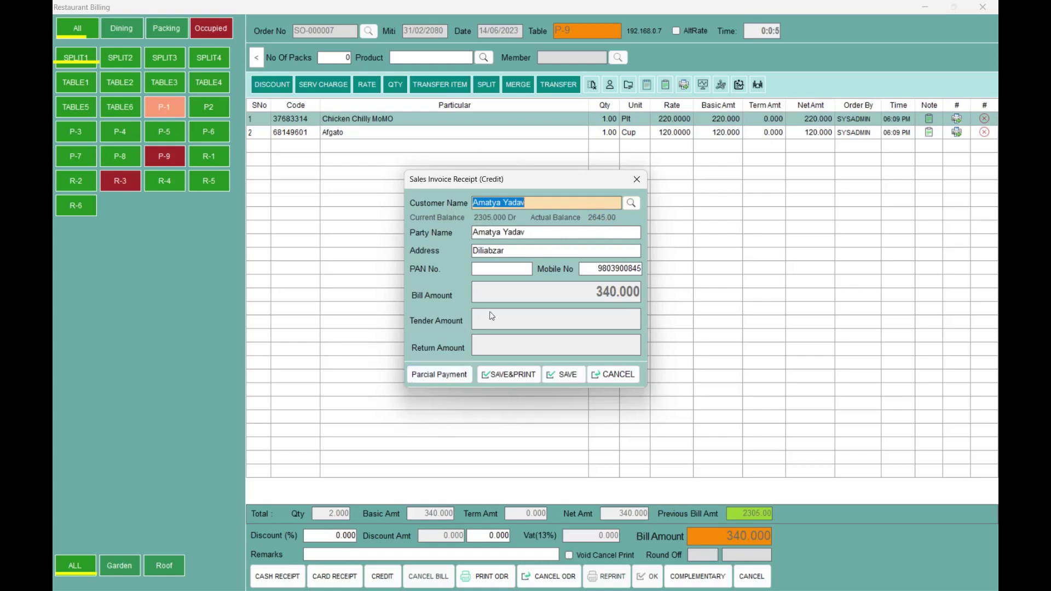
- Enter 340 as Parcial Payment cash received, correcting a mistyped 349, and save the receipt
left_click(419, 377)
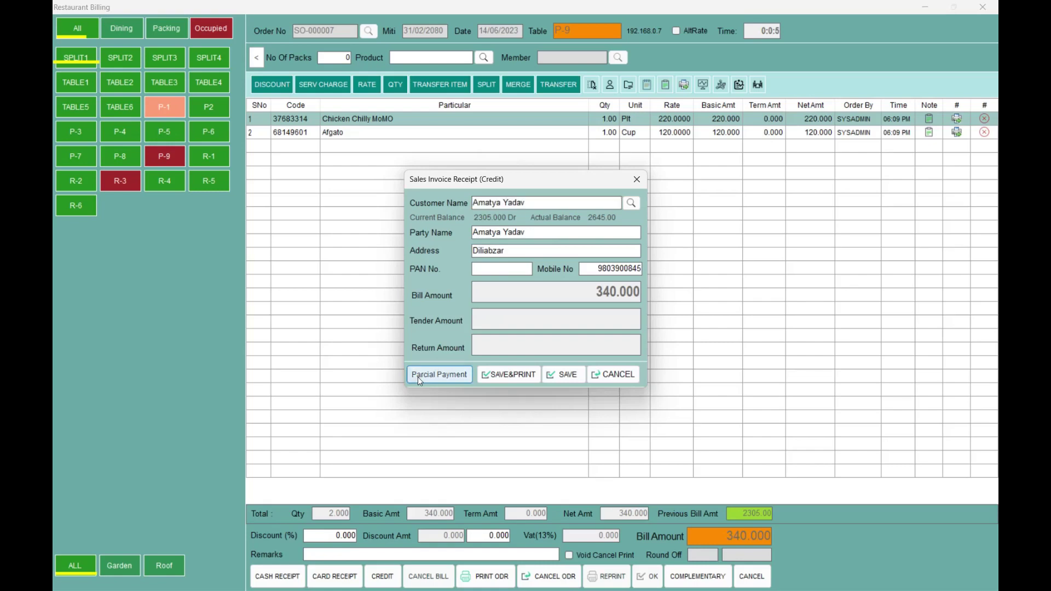
type("349")
key("Return")
key("BackSpace")
key("BackSpace")
key("BackSpace")
type("35")
key("BackSpace")
type("40")
key("Return")
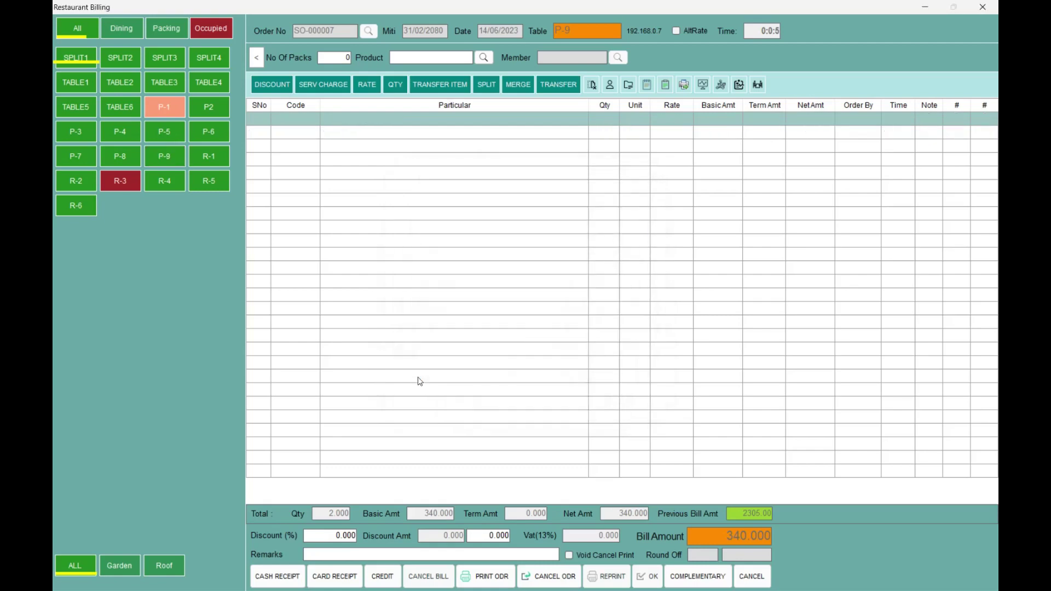
- Close R-3's 2295 order as complimentary with the remark 'bos' and save it
left_click(116, 188)
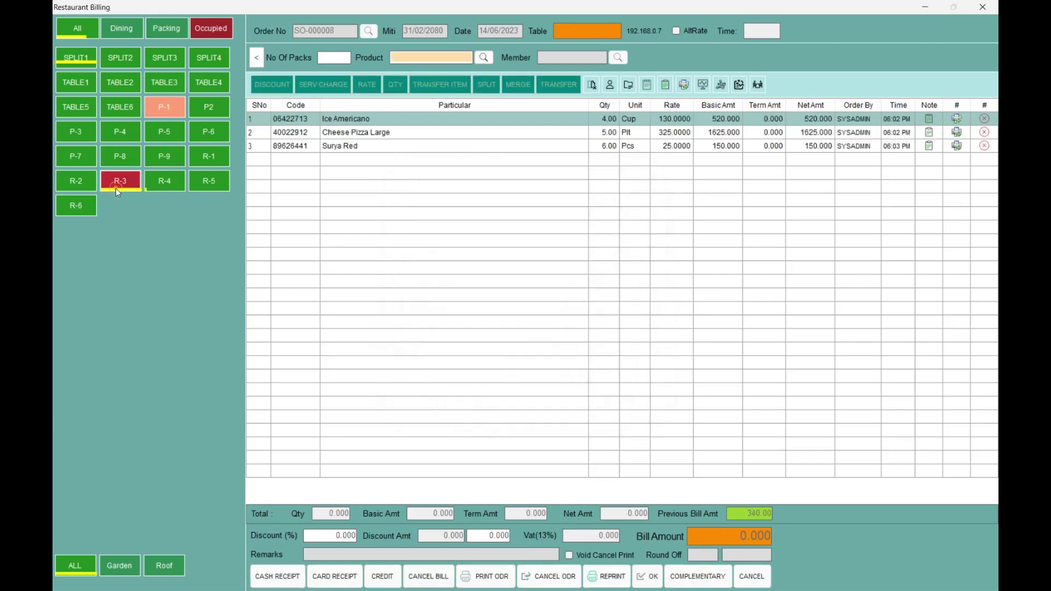
left_click(690, 576)
key("Return")
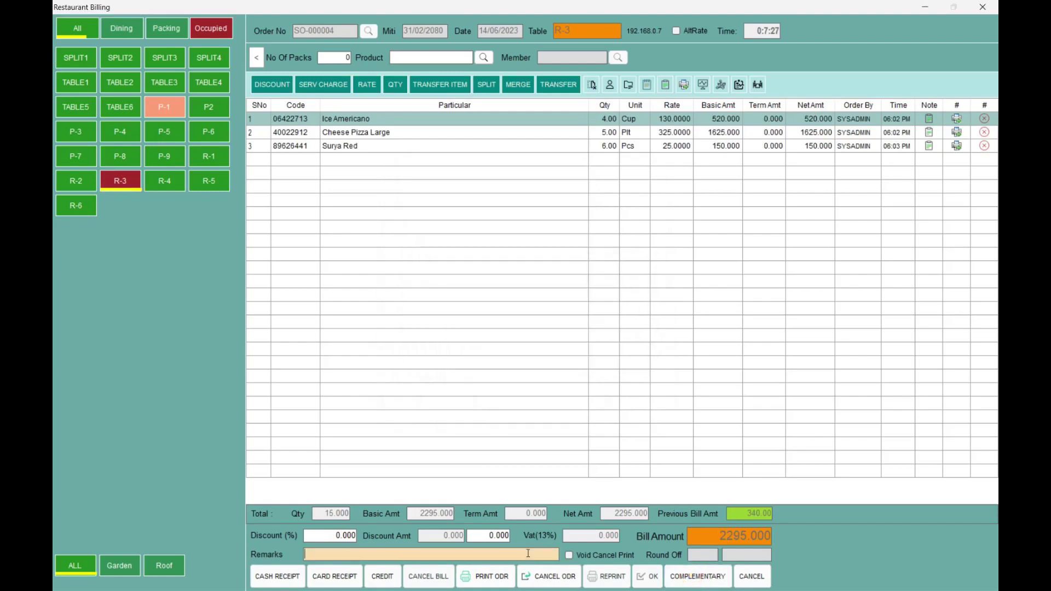
type("bos")
left_click(697, 576)
key("Escape")
key("Return")
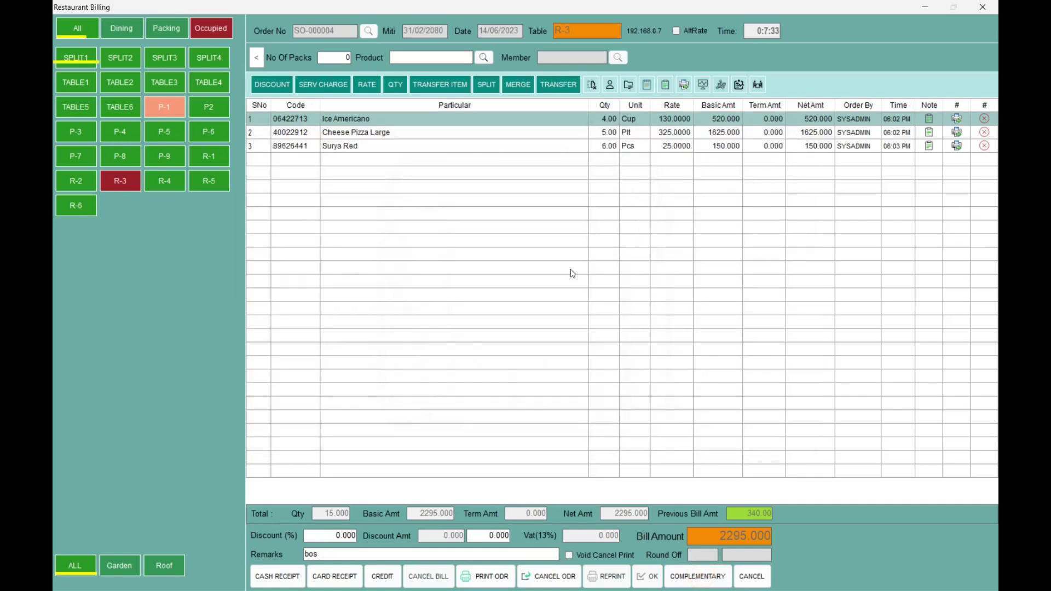
key("Return")
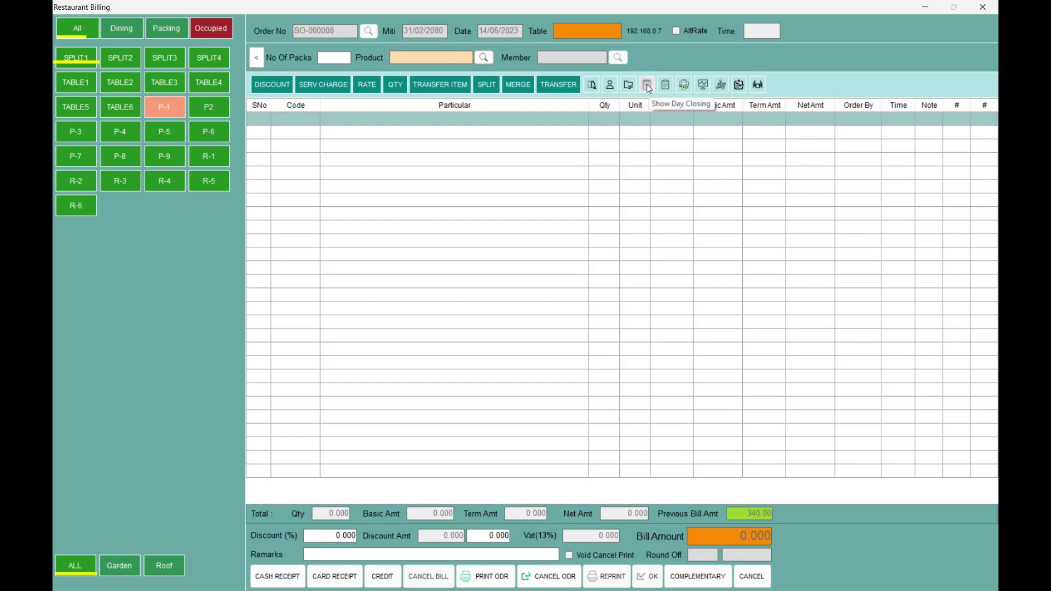
- Open the Day Closing Report and highlight the BOT, COT, KOT sales lines and the 6051.20 total
left_click(647, 86)
left_click(538, 202)
left_click_drag(384, 227, 498, 245)
left_click(428, 244)
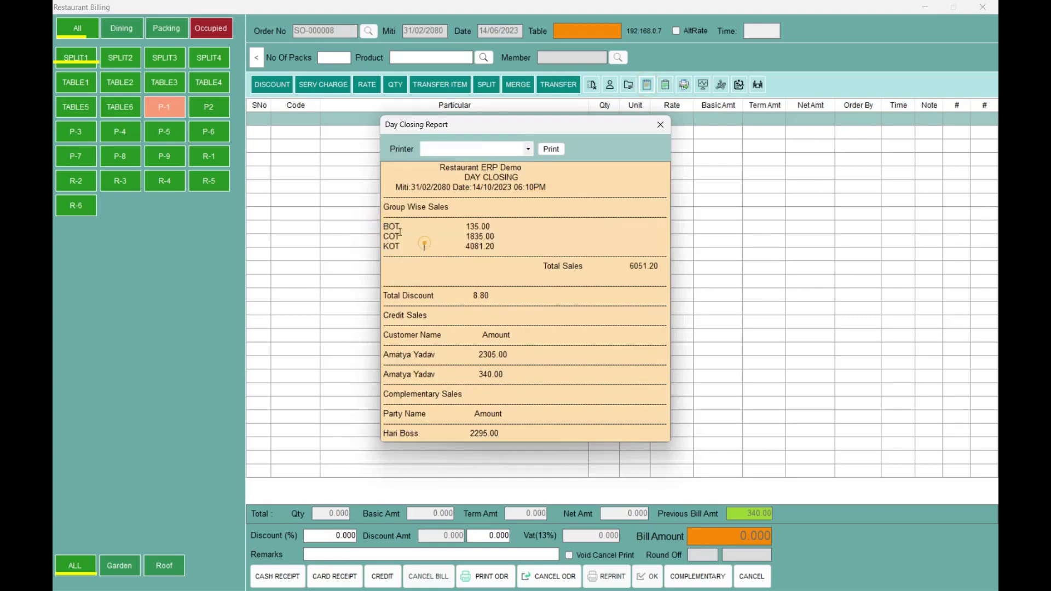
left_click_drag(384, 225, 472, 229)
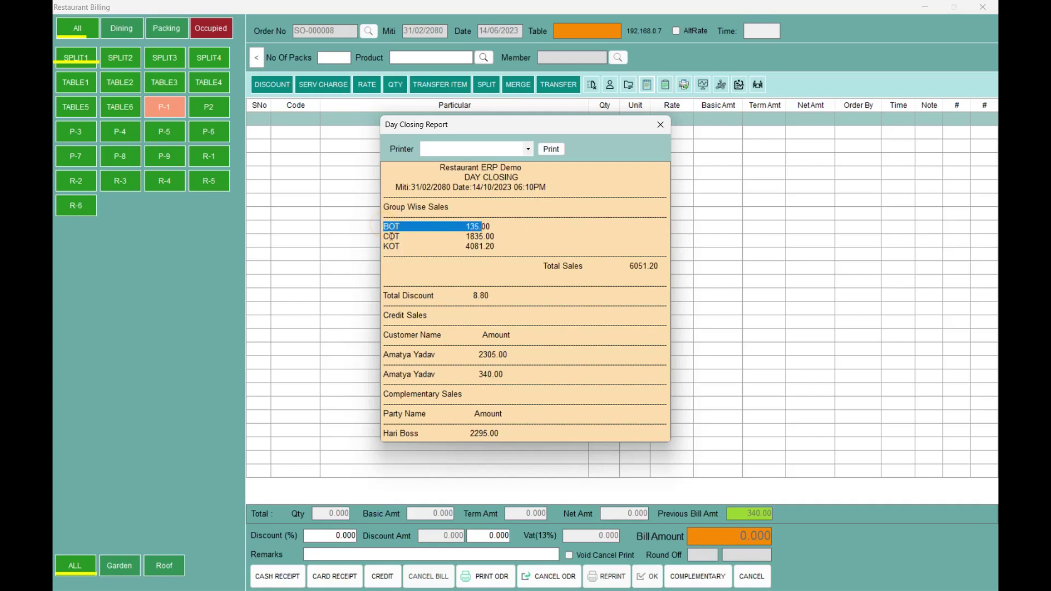
left_click_drag(384, 237, 507, 240)
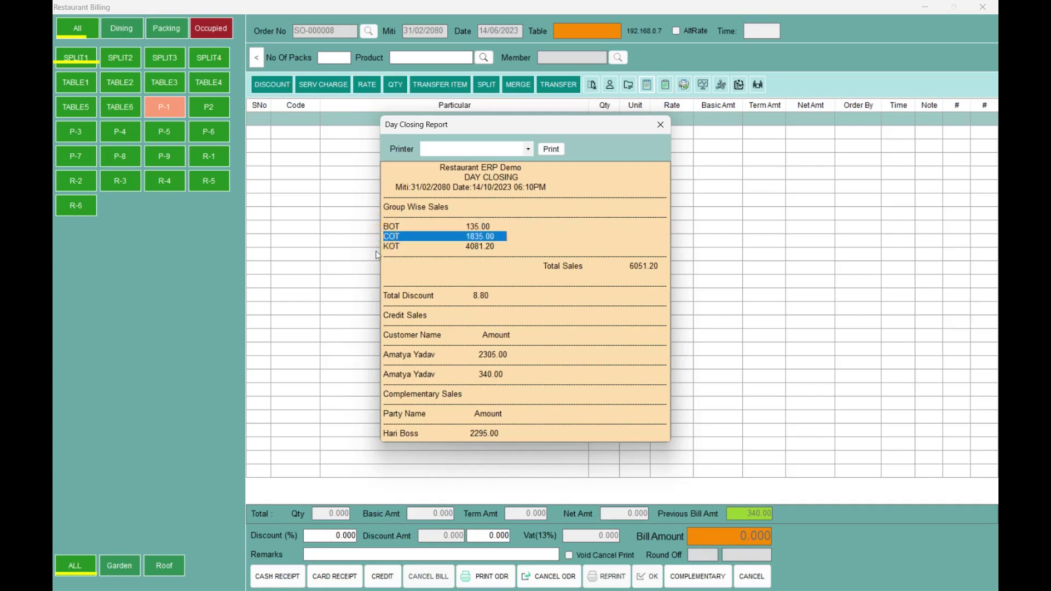
left_click_drag(386, 245, 500, 237)
left_click_drag(621, 267, 653, 267)
left_click(652, 274)
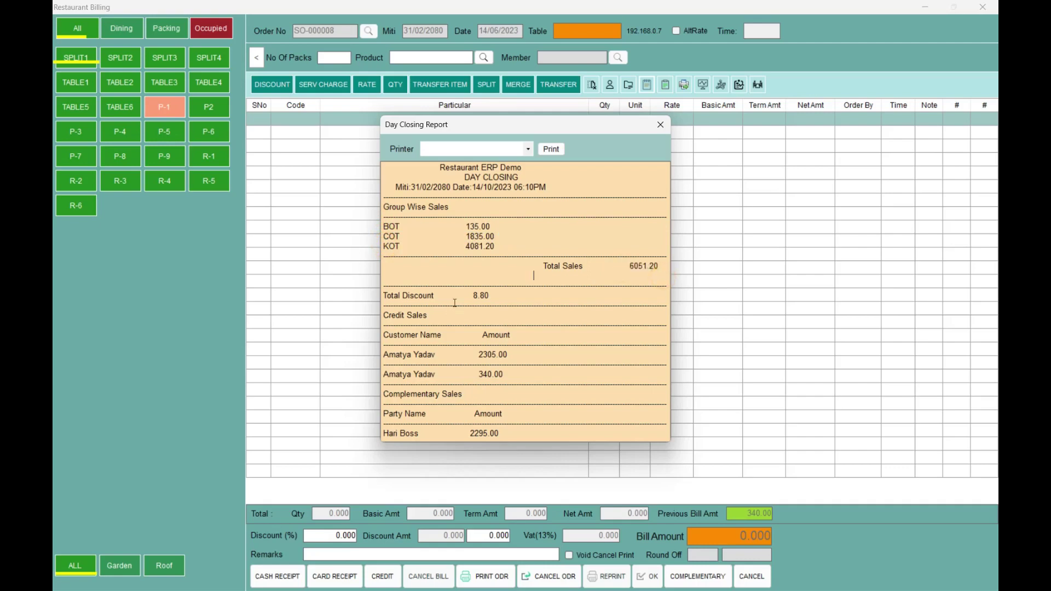
- Review the discount, credit, cash and Esewa totals, and pick count1 as the printer
left_click(472, 299, "shift")
left_click(501, 329)
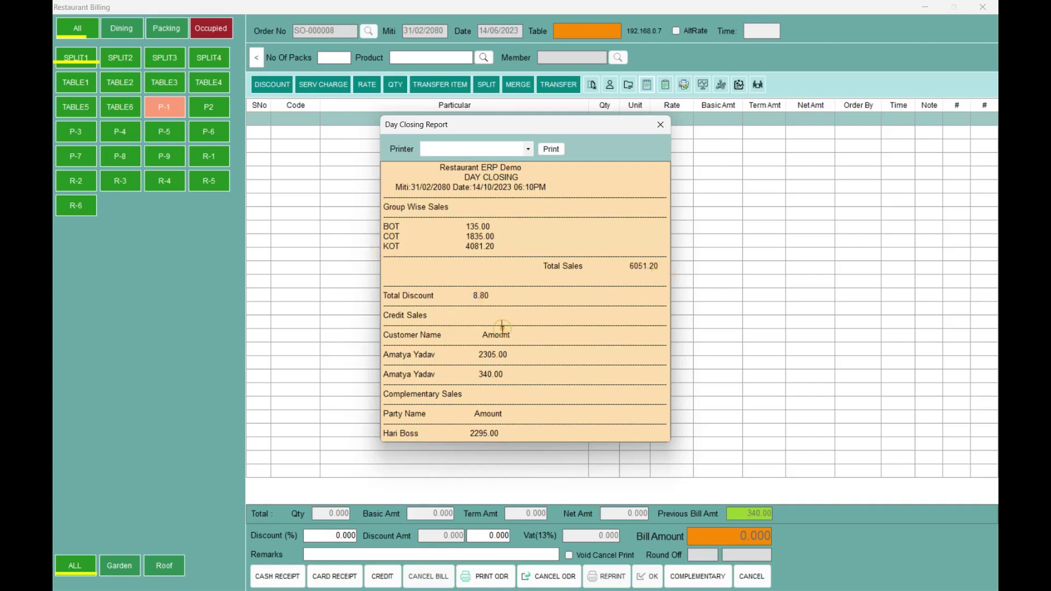
left_click(449, 327)
key("Down")
key("Down")
key("Down")
key("Down")
key("Down")
key("Down")
key("Down")
key("Down")
key("Down")
key("Down")
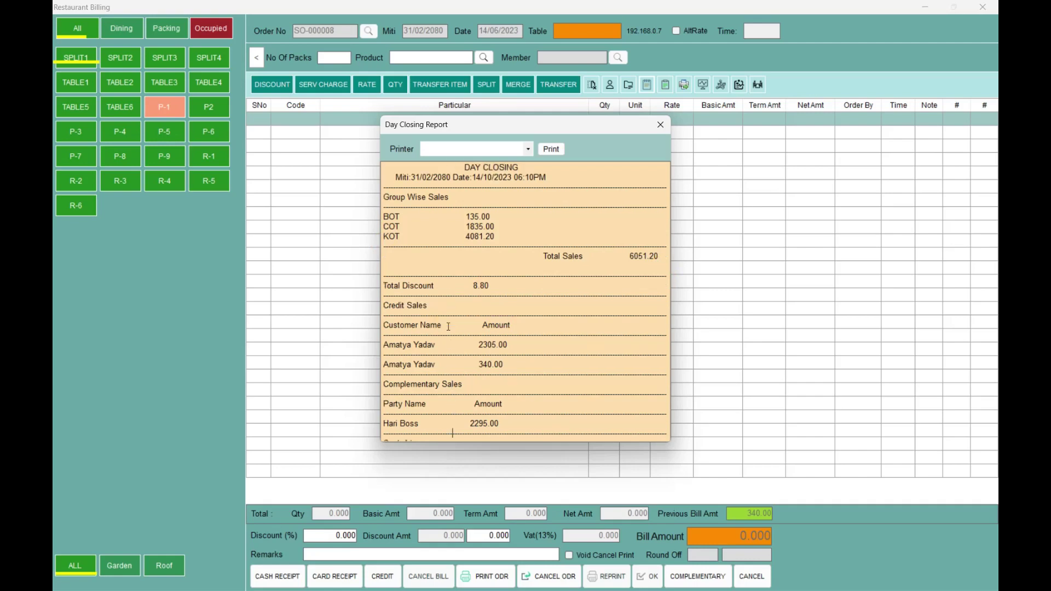
key("Up")
key("Up")
key("Down")
key("Down")
key("Down")
key("Down")
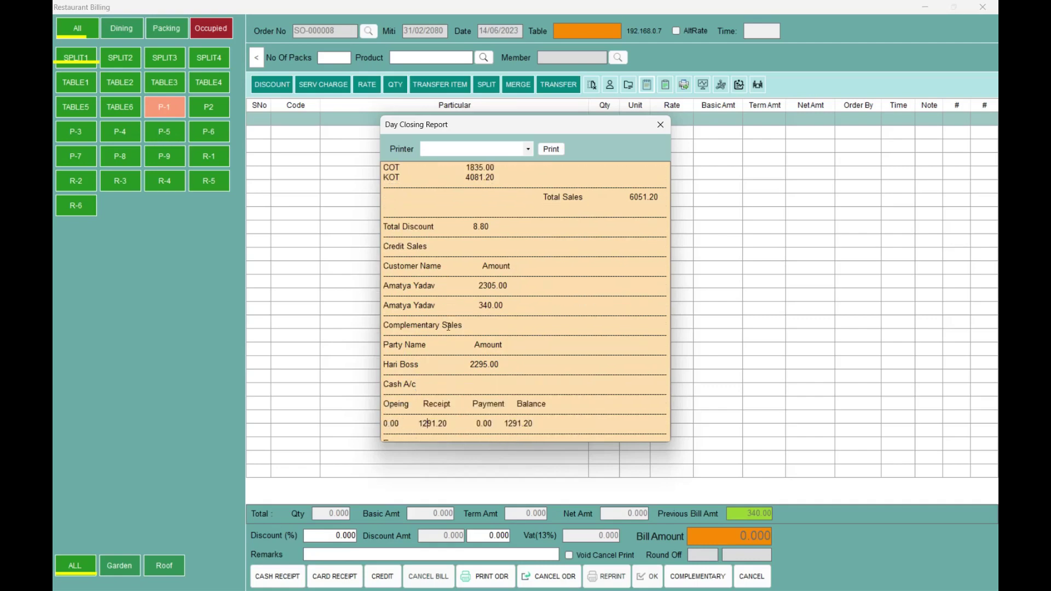
key("Right")
key("Down")
key("Down")
key("Down")
key("Down")
key("Down")
key("Down")
key("Down")
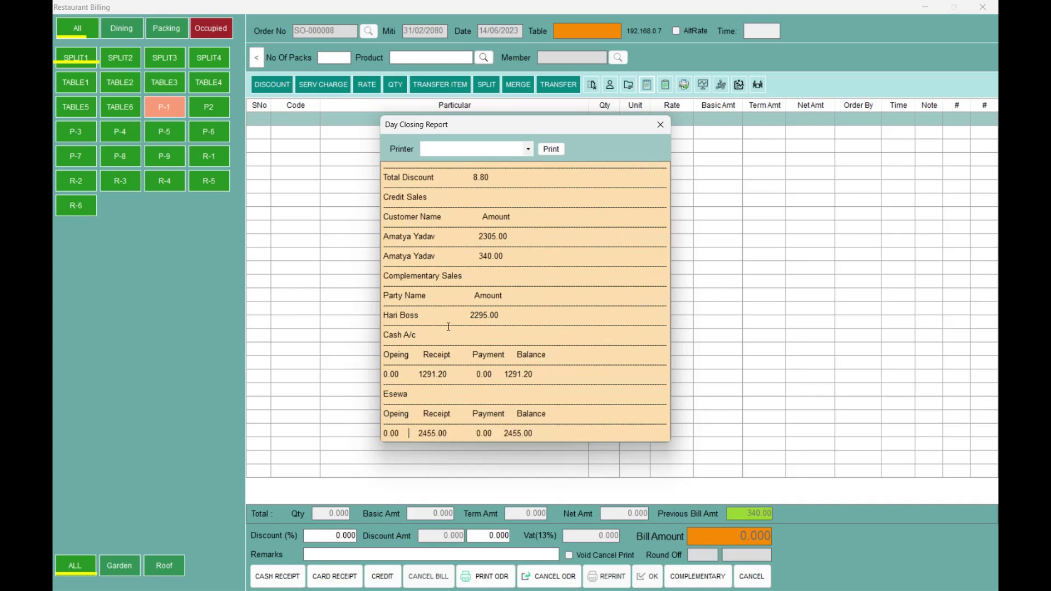
key("Right")
key("Right")
key("Right")
key("Right")
key("Right")
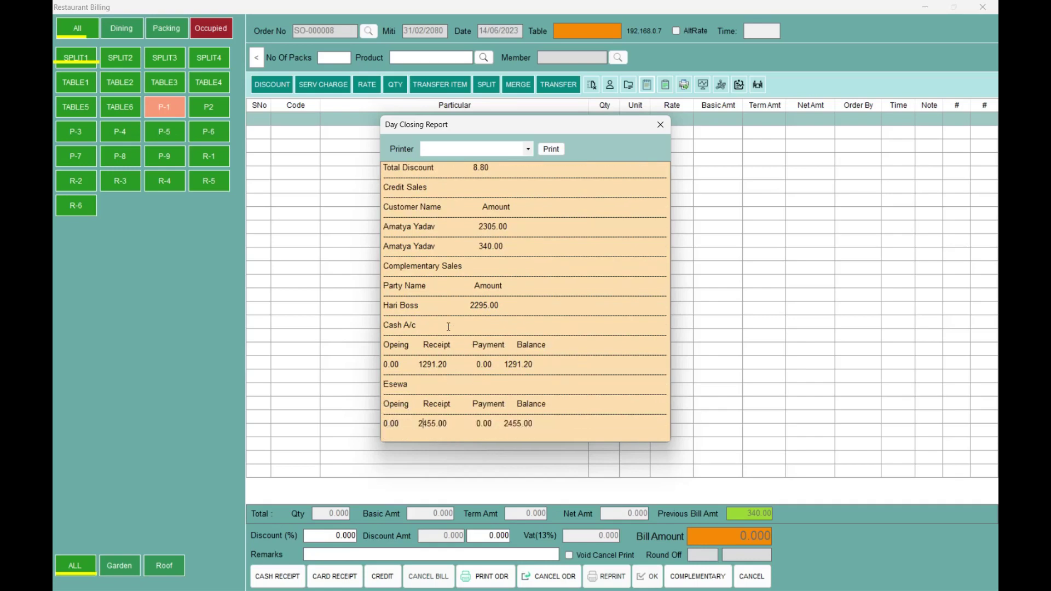
key("Right")
key("Right")
key("Right")
key("Right")
left_click(510, 152)
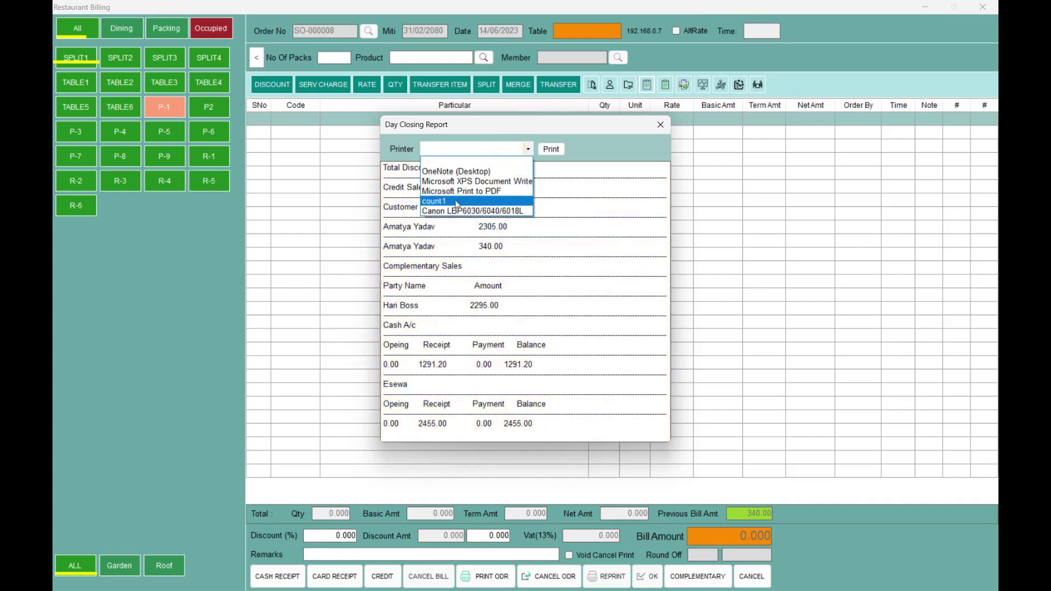